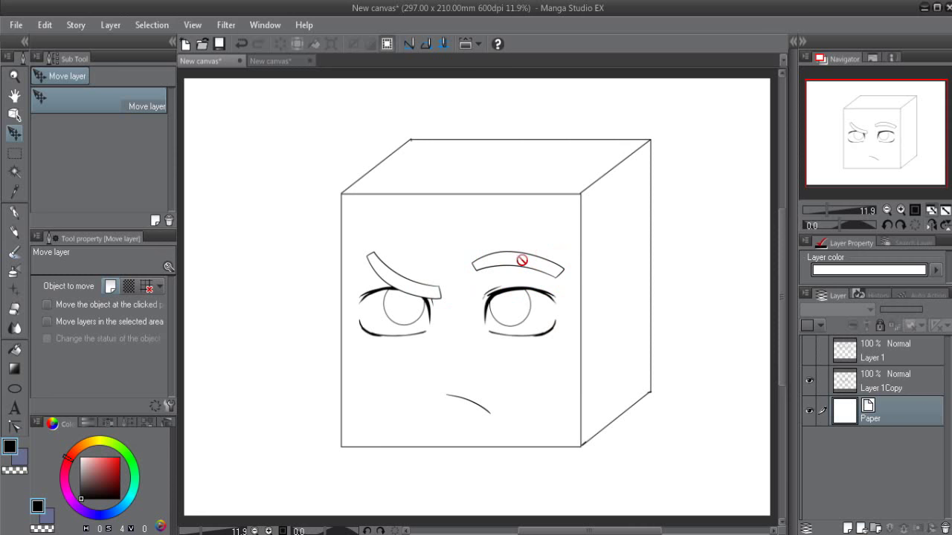
Step: Pick the G-pen, show the hair and ear sketch on Layer 1, and make Layer 1 the working layer
key(p)
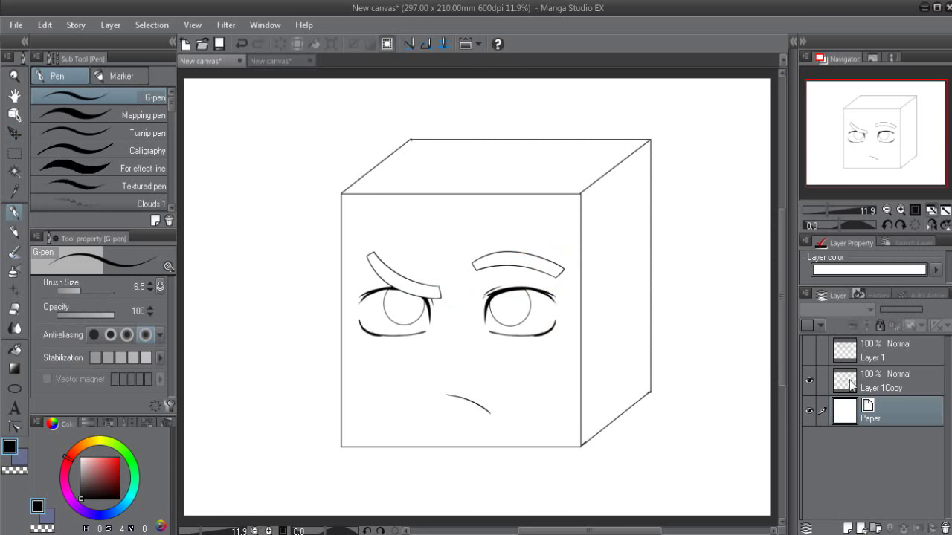
click(846, 383)
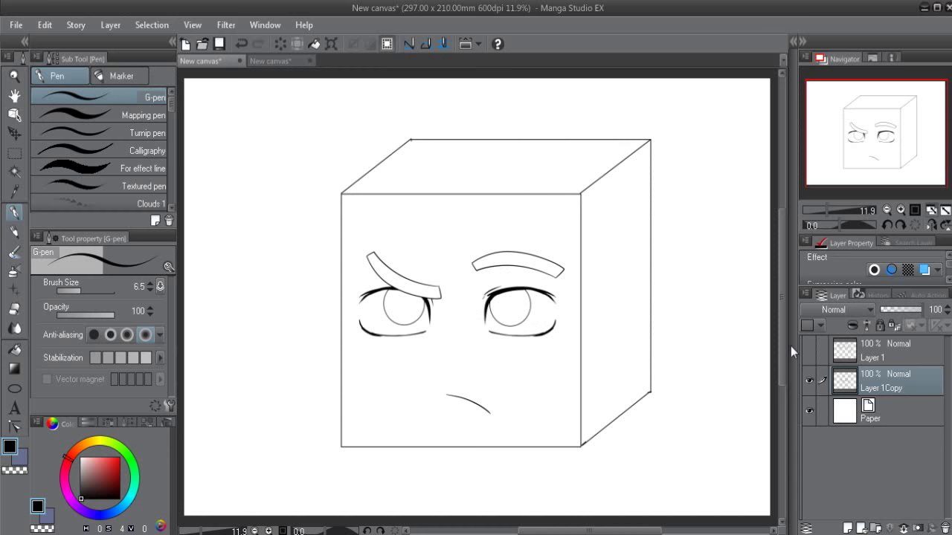
click(809, 350)
click(866, 351)
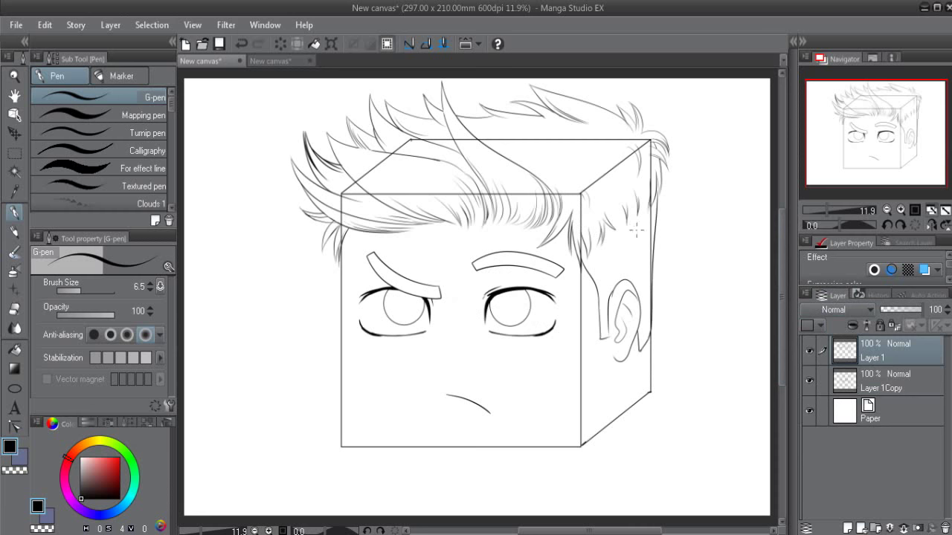
Step: Move Layer 1 and Layer 1Copy together slightly down-left, then reselect only Layer 1
ctrl+click(885, 380)
click(14, 132)
mouse_move(529, 205)
mouse_down()
mouse_move(518, 240)
mouse_move(529, 232)
mouse_up()
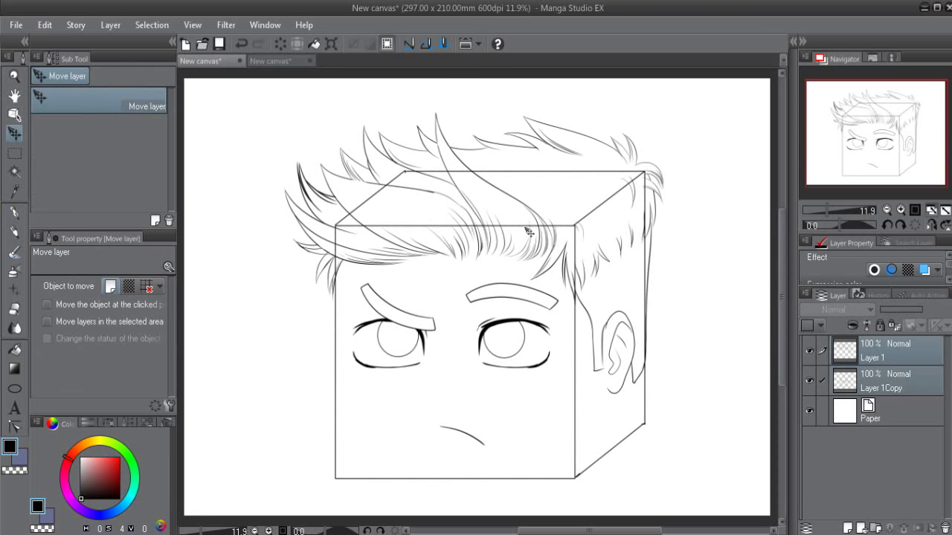
click(852, 353)
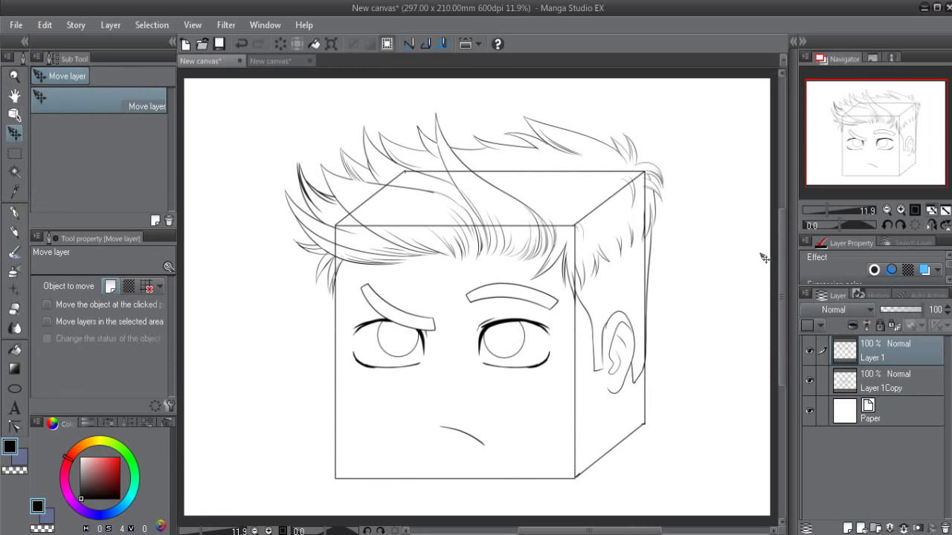
Step: Float the Sub View reference photo over the canvas, pan the drawing aside, then dock the photo back
click(870, 58)
mouse_move(870, 56)
mouse_down()
mouse_move(714, 173)
mouse_move(882, 429)
mouse_up()
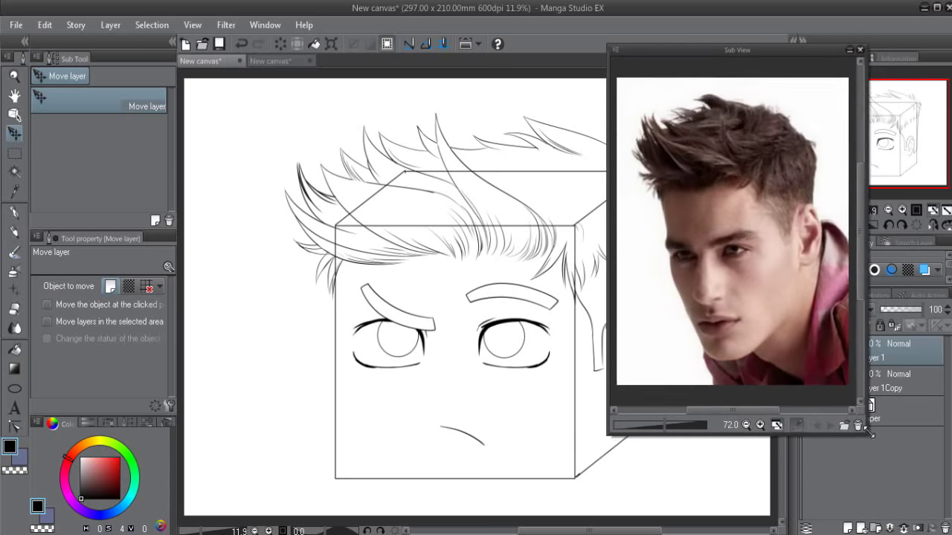
drag(732, 58, 747, 58)
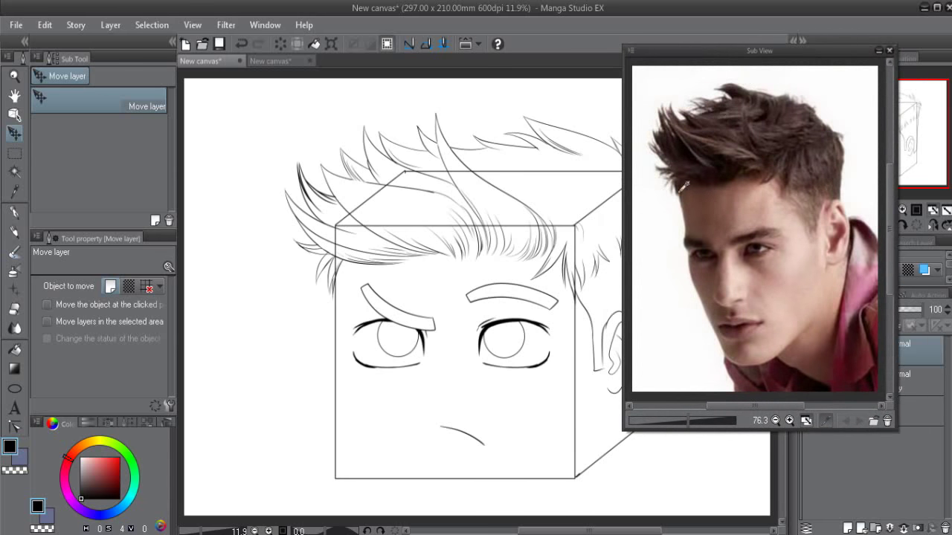
mouse_move(576, 260)
mouse_down()
mouse_move(505, 256)
mouse_move(520, 252)
mouse_up()
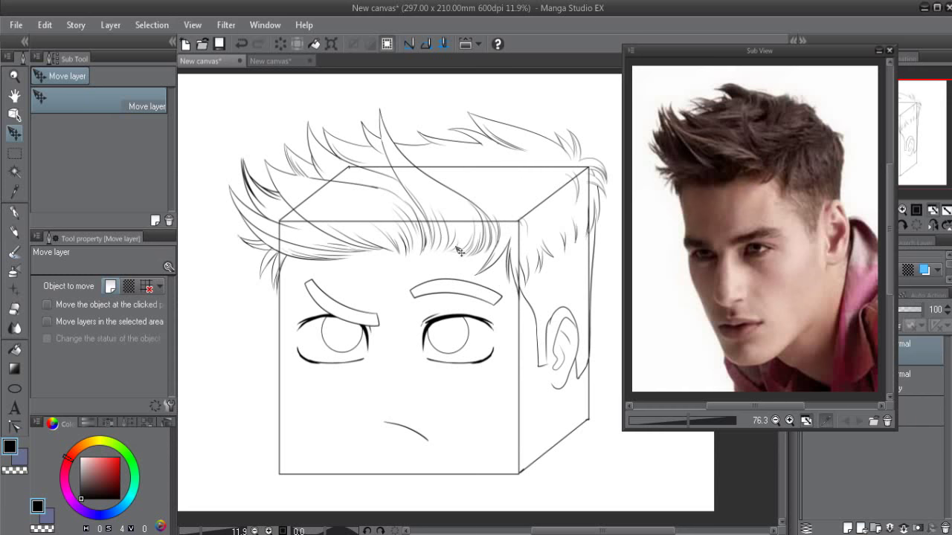
key(p)
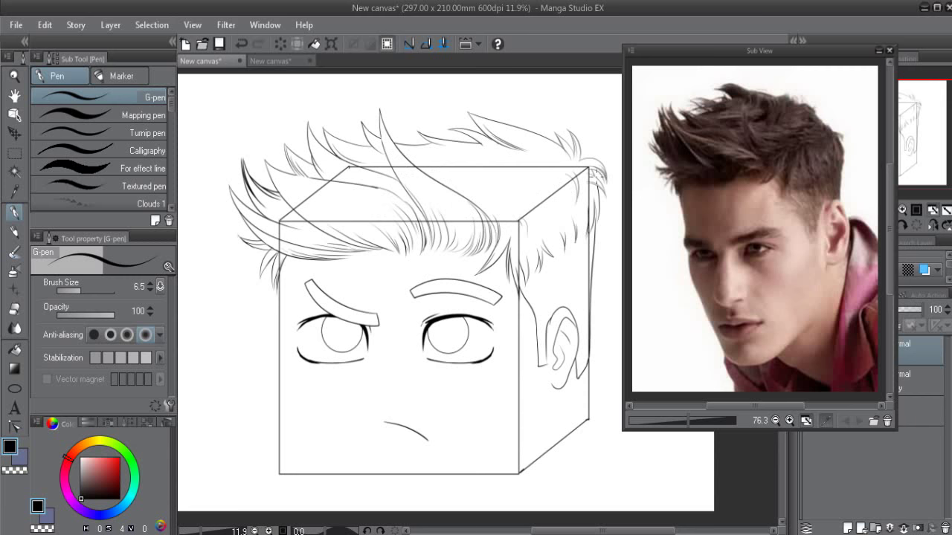
drag(739, 52, 856, 60)
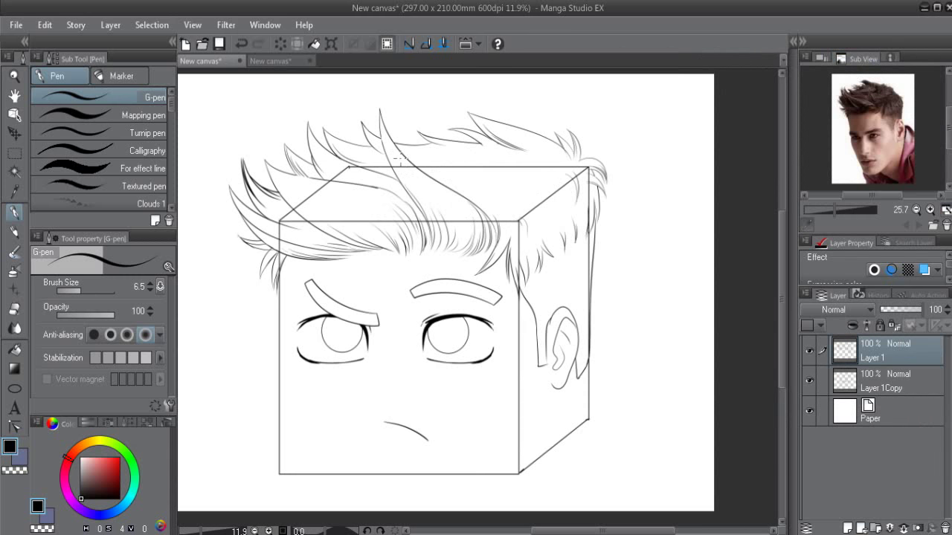
Step: Flip between the realistic face canvas and the cube-head canvas to compare them
click(286, 61)
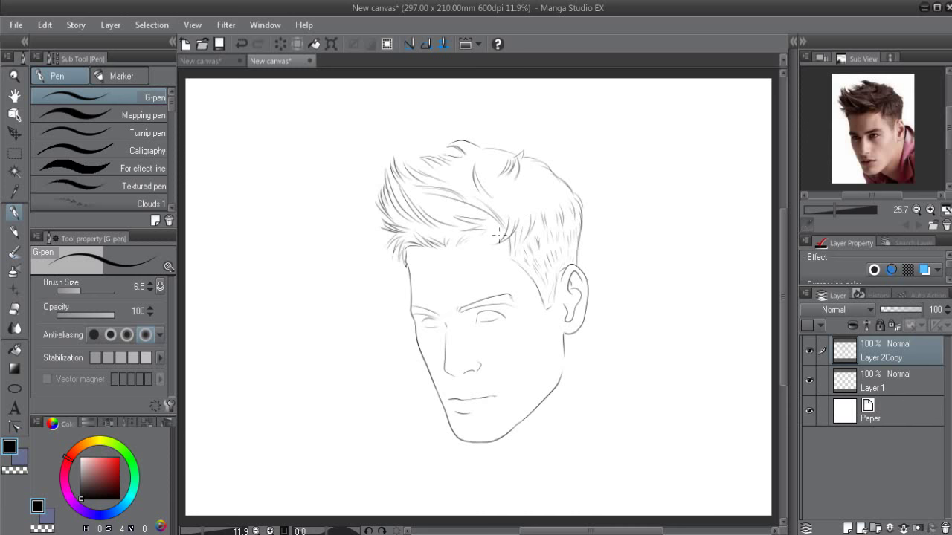
click(218, 59)
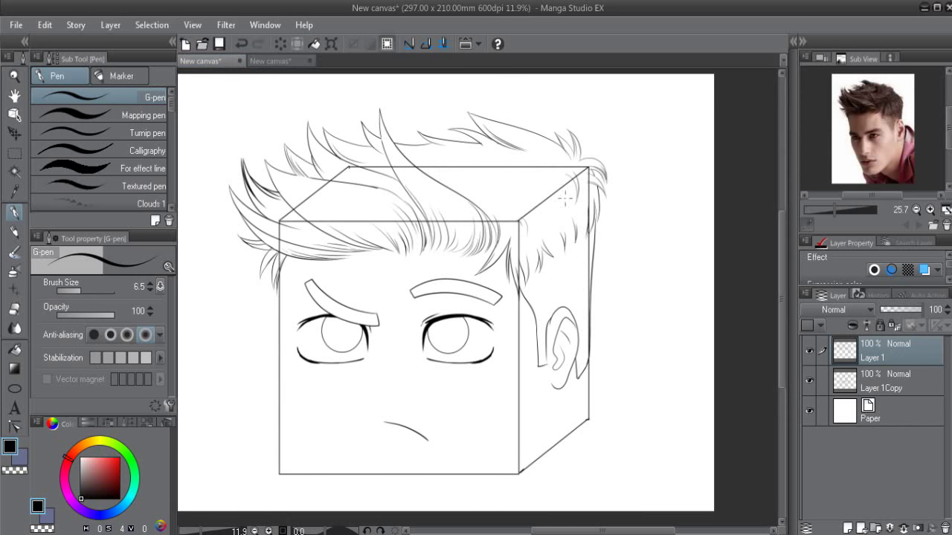
click(279, 60)
click(195, 60)
Step: Toggle the cube and hair layers on and off to compare them, ending with the hair shown
click(809, 381)
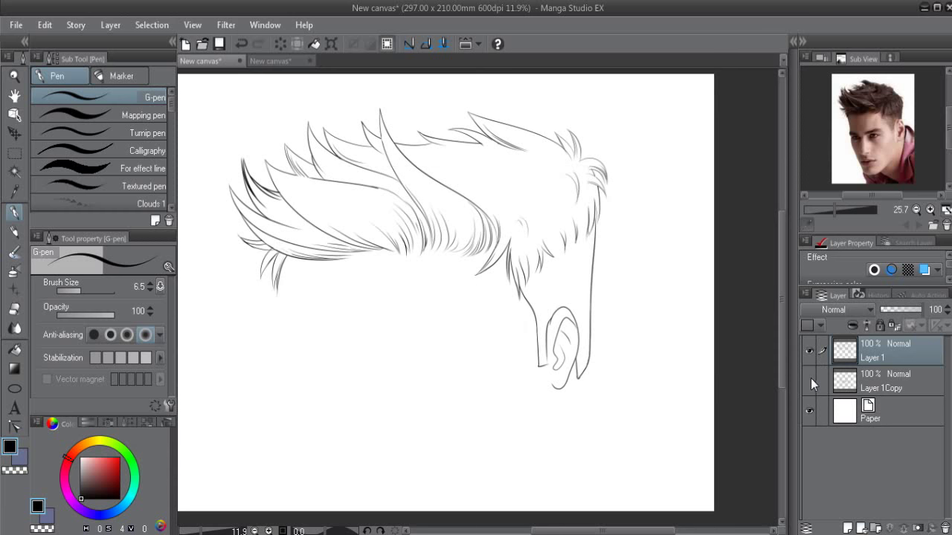
click(809, 381)
click(809, 351)
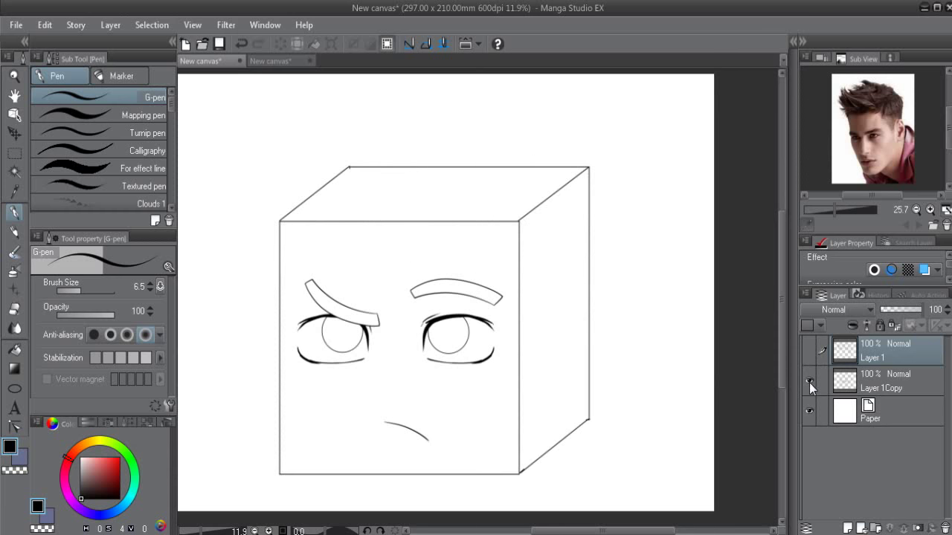
click(809, 381)
click(809, 352)
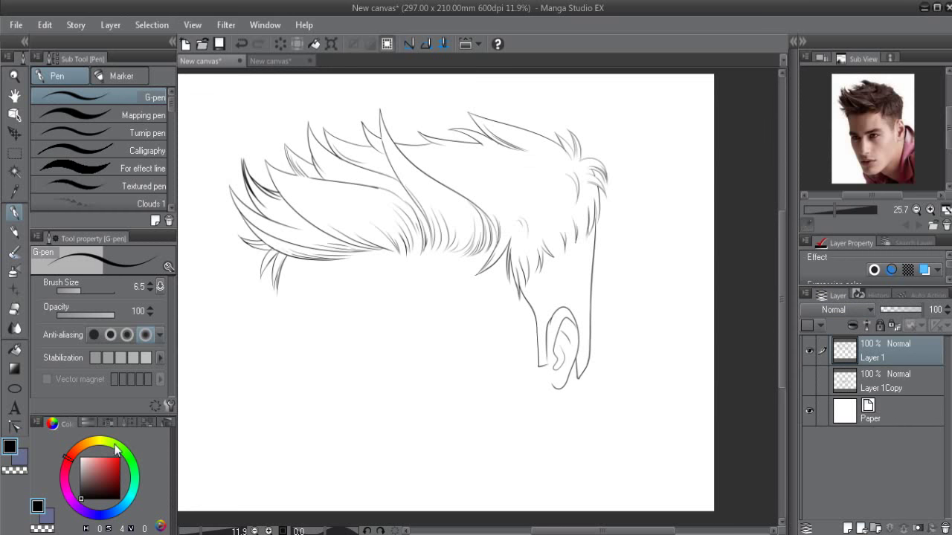
Step: On a new Layer 2 below the line art, paint a muted brown base over the hair with a large opaque watercolour brush
click(87, 483)
drag(87, 482, 88, 475)
key(b)
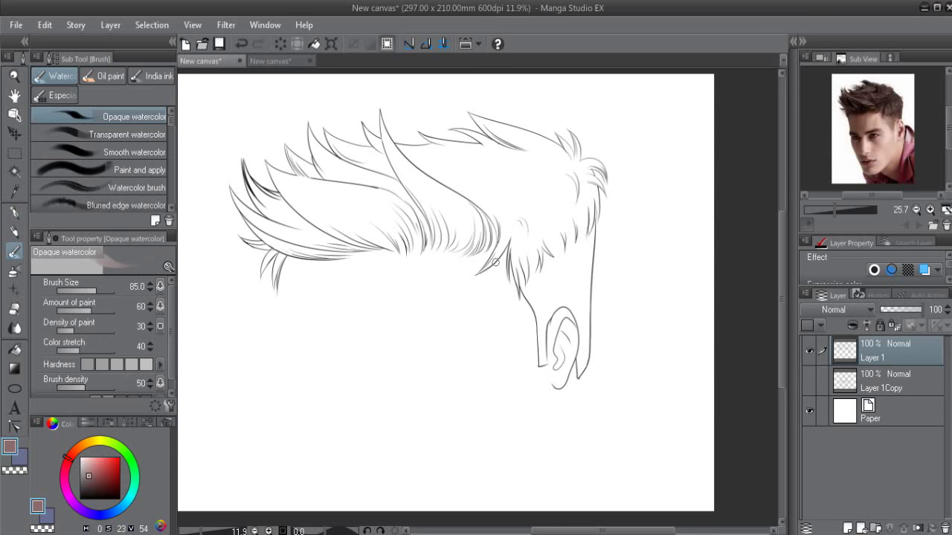
drag(509, 191, 554, 230)
click(848, 527)
drag(513, 199, 554, 349)
key(ctrl+z)
drag(858, 360, 859, 391)
mouse_move(520, 193)
mouse_down()
mouse_move(520, 312)
mouse_move(546, 361)
mouse_move(577, 335)
mouse_move(578, 184)
mouse_move(363, 170)
mouse_move(253, 246)
mouse_move(417, 216)
mouse_move(557, 267)
mouse_move(339, 178)
mouse_move(267, 223)
mouse_move(520, 349)
mouse_move(595, 171)
mouse_move(381, 137)
mouse_up()
Step: Fill gaps with the pen and erase overspill so the brown stays inside the hair outlines
key(p)
mouse_move(602, 178)
mouse_down()
mouse_move(476, 112)
mouse_move(409, 137)
mouse_up()
key(w)
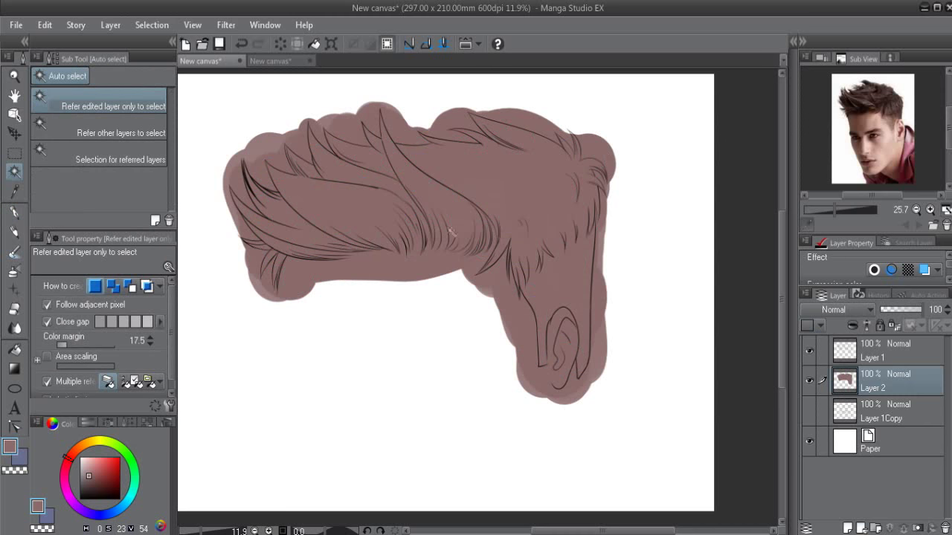
key(e)
drag(361, 247, 281, 284)
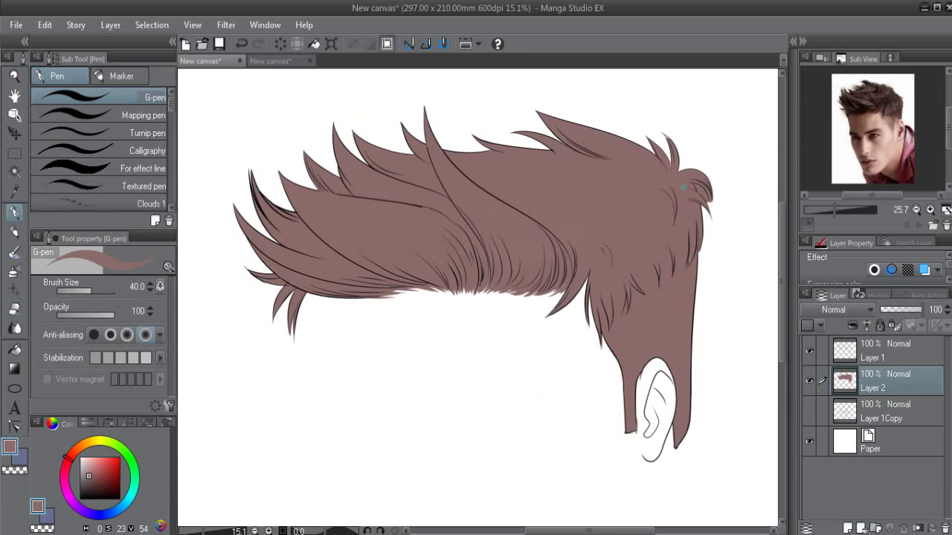
key(e)
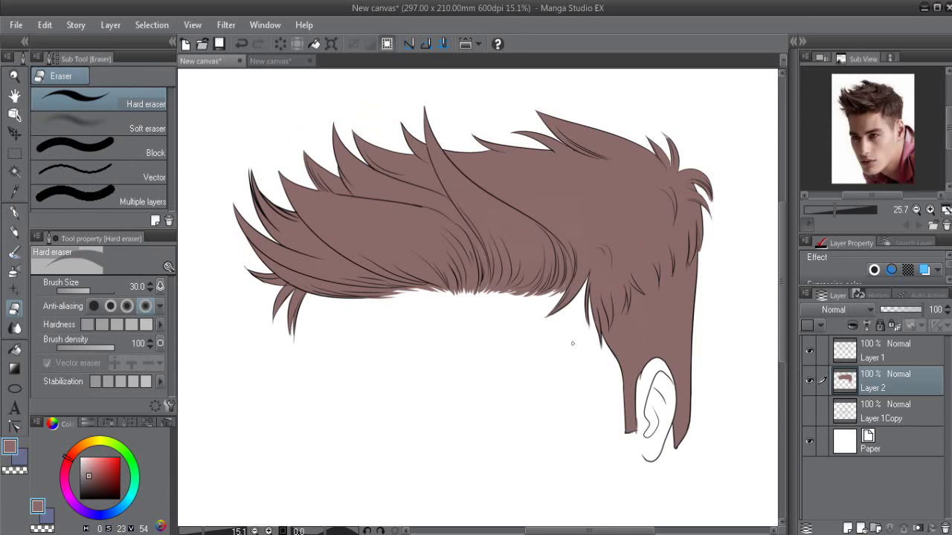
key(p)
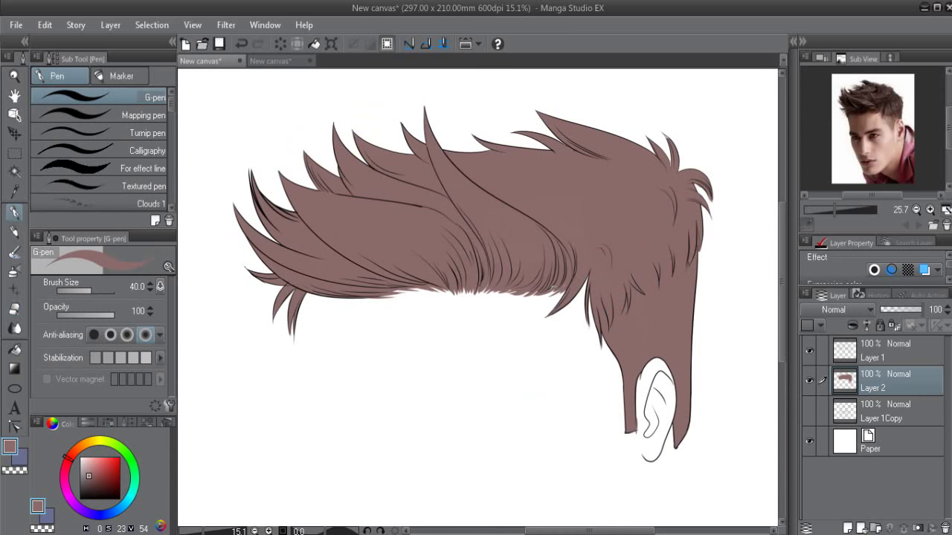
scroll(587, 258, down, 1)
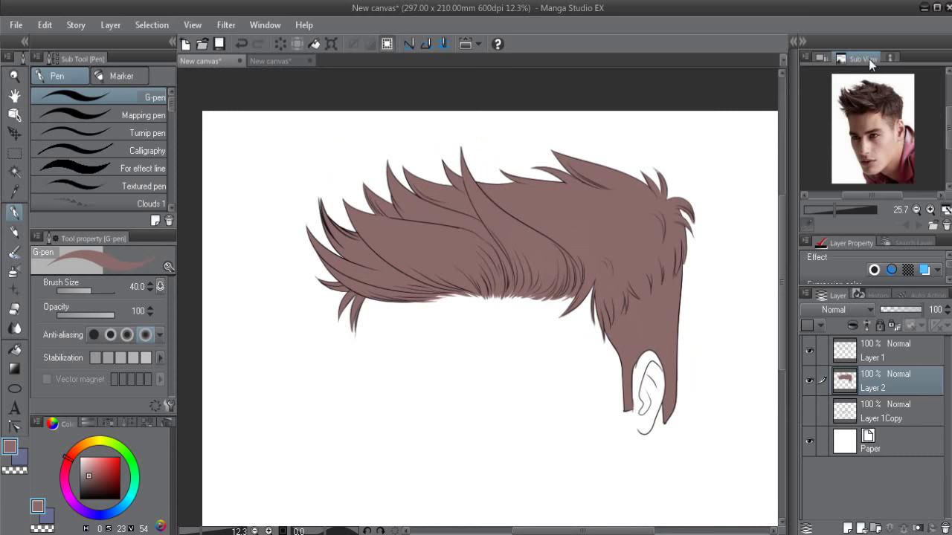
Step: Float the reference photo larger, dock it back, and add a new Layer 3 for shadows
drag(868, 59, 688, 97)
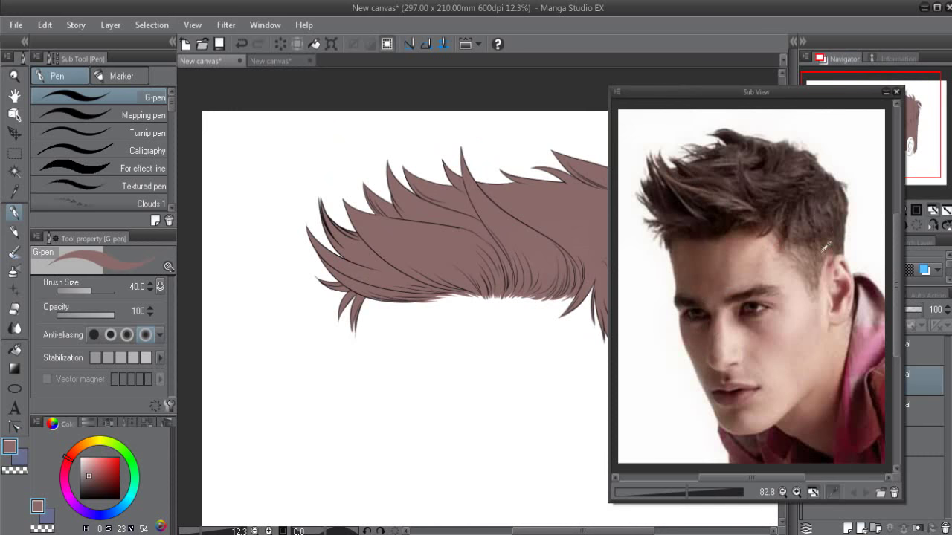
drag(802, 96, 869, 66)
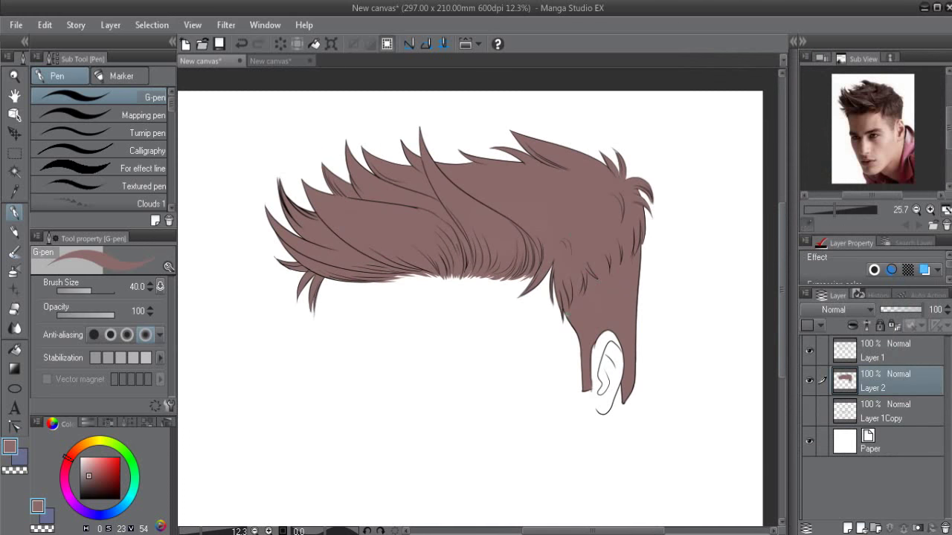
click(849, 528)
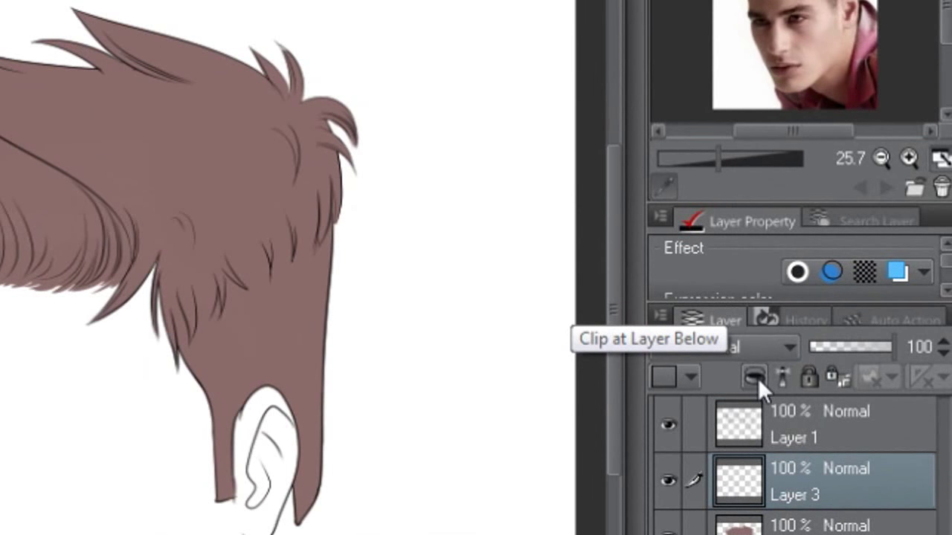
Step: Clip Layer 3 to the hair colour layer and make Layer 3 the active layer
click(755, 378)
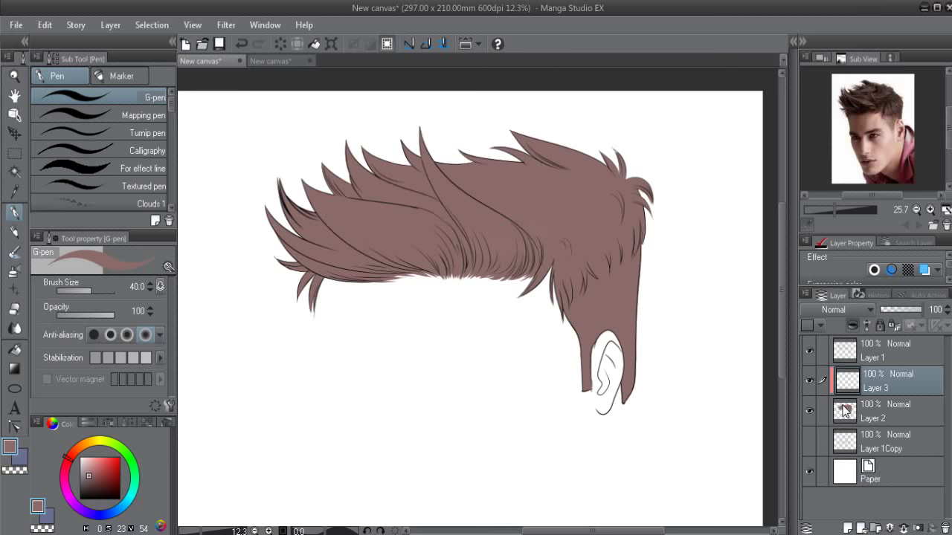
click(847, 410)
click(809, 411)
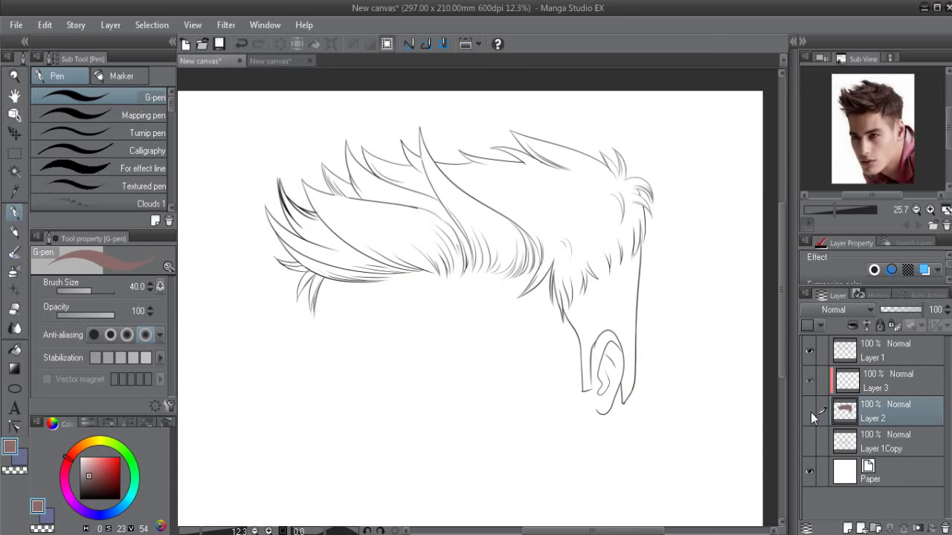
click(848, 387)
Step: Test the clipping with salmon-pink brush and pen strokes on Layer 3, then undo them
key(b)
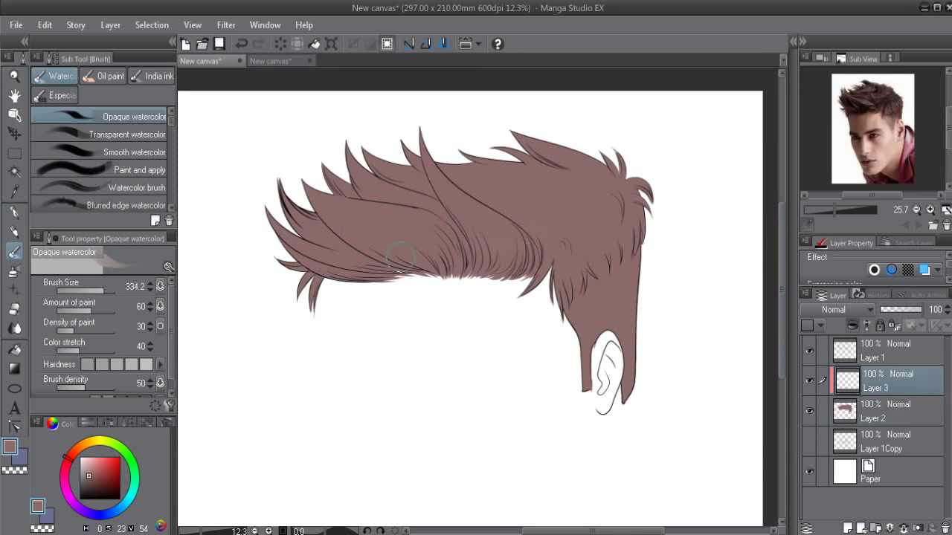
drag(92, 478, 98, 459)
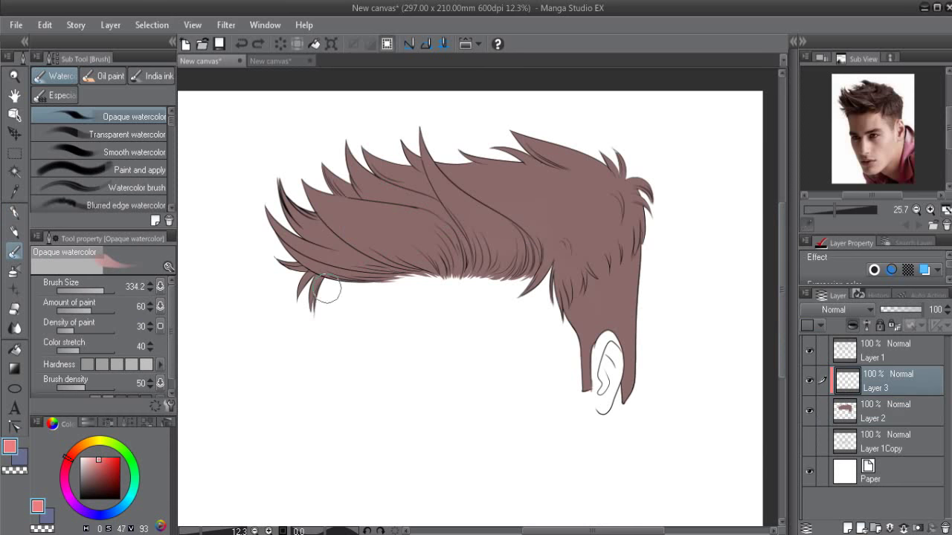
drag(454, 153, 613, 294)
key(ctrl+z)
key(p)
drag(587, 312, 632, 372)
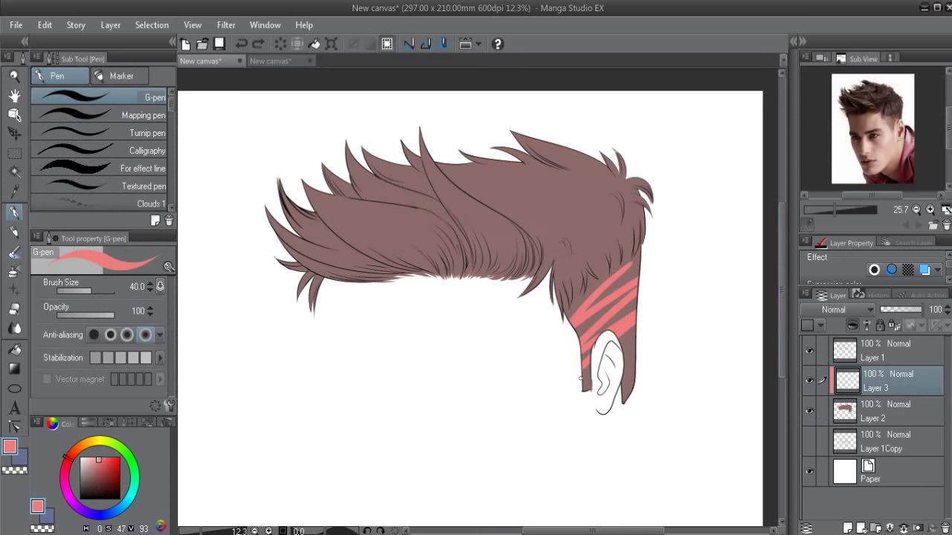
key(ctrl+z)
Step: Pick a darker reddish brown from the hair colour and switch to the Soft airbrush
alt+click(582, 219)
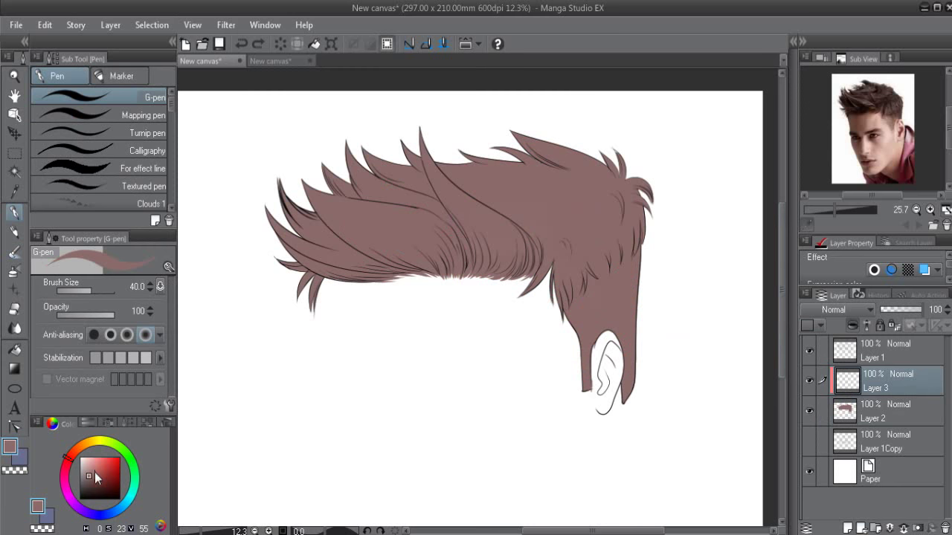
click(91, 483)
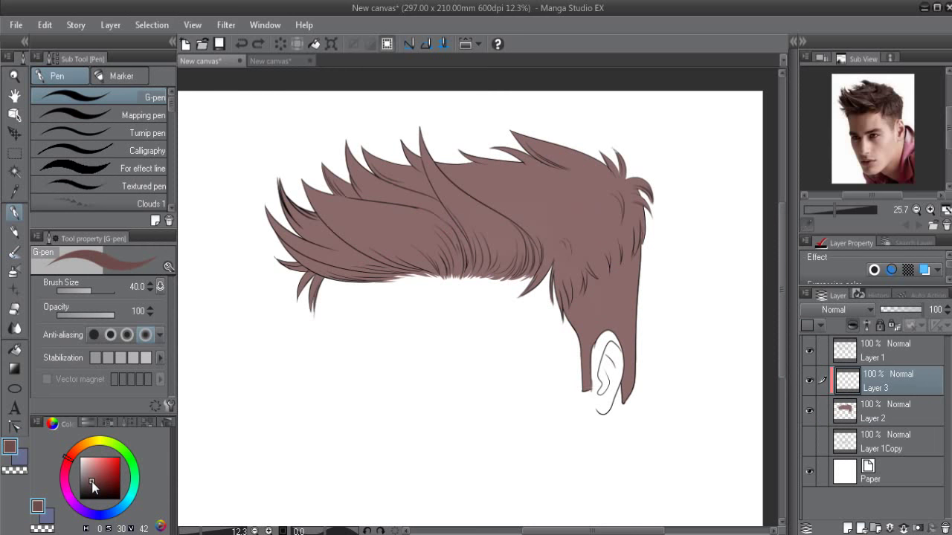
key(b)
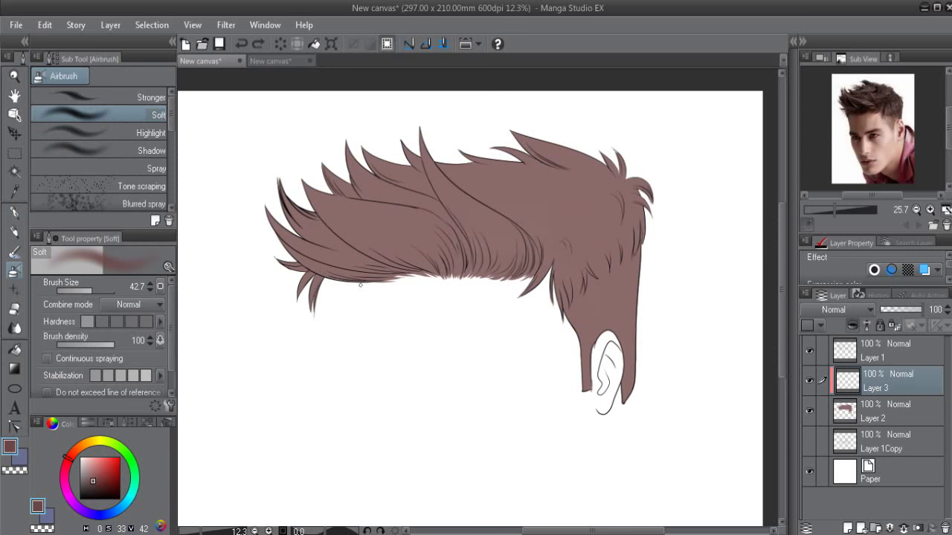
Step: Spray darker reddish-brown shading over the left fringe, hair underside and sideburn with an enlarged airbrush (~1085)
drag(270, 218, 298, 252)
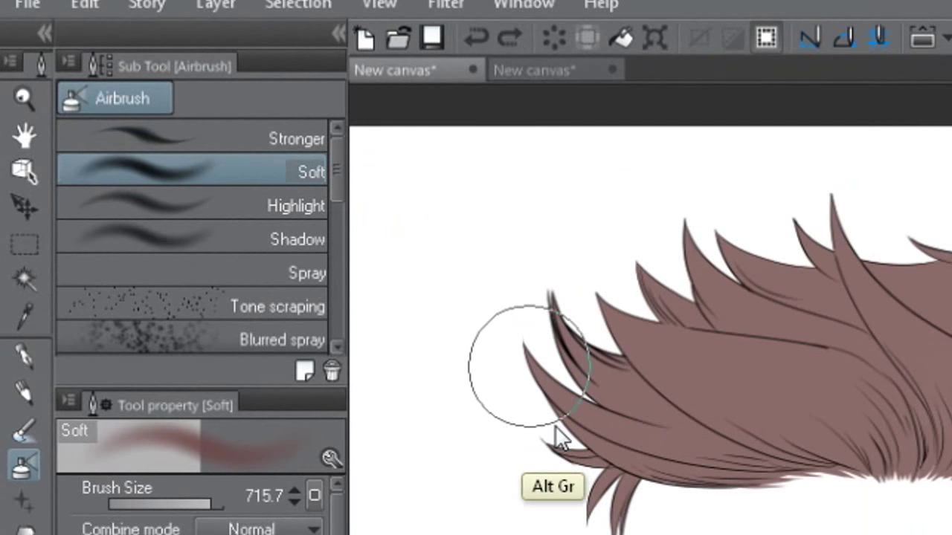
drag(552, 287, 542, 436)
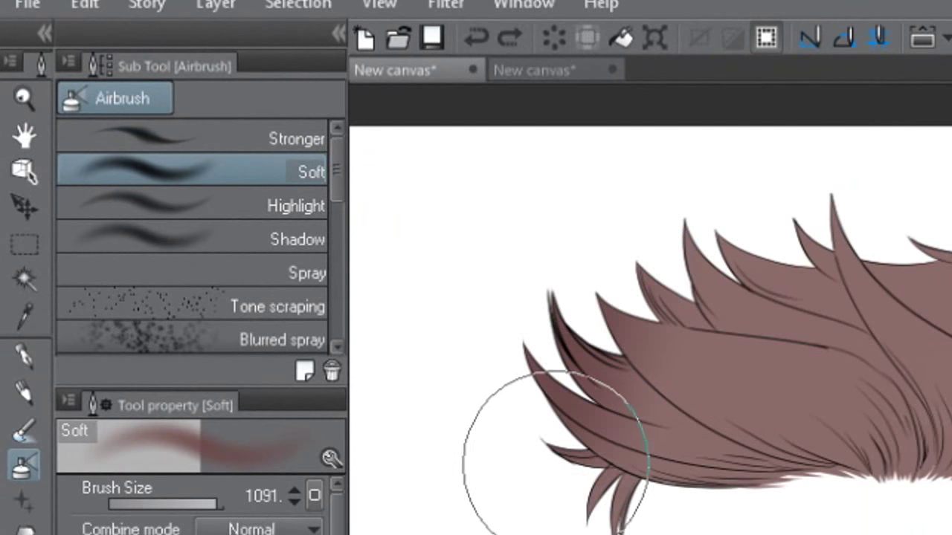
mouse_move(271, 229)
mouse_down()
mouse_move(347, 170)
mouse_move(287, 241)
mouse_move(346, 166)
mouse_move(447, 132)
mouse_move(372, 233)
mouse_move(463, 144)
mouse_move(421, 201)
mouse_move(503, 143)
mouse_move(436, 233)
mouse_move(361, 223)
mouse_move(297, 251)
mouse_move(575, 283)
mouse_move(633, 397)
mouse_move(605, 388)
mouse_move(638, 340)
mouse_move(634, 356)
mouse_move(627, 260)
mouse_move(631, 357)
mouse_up()
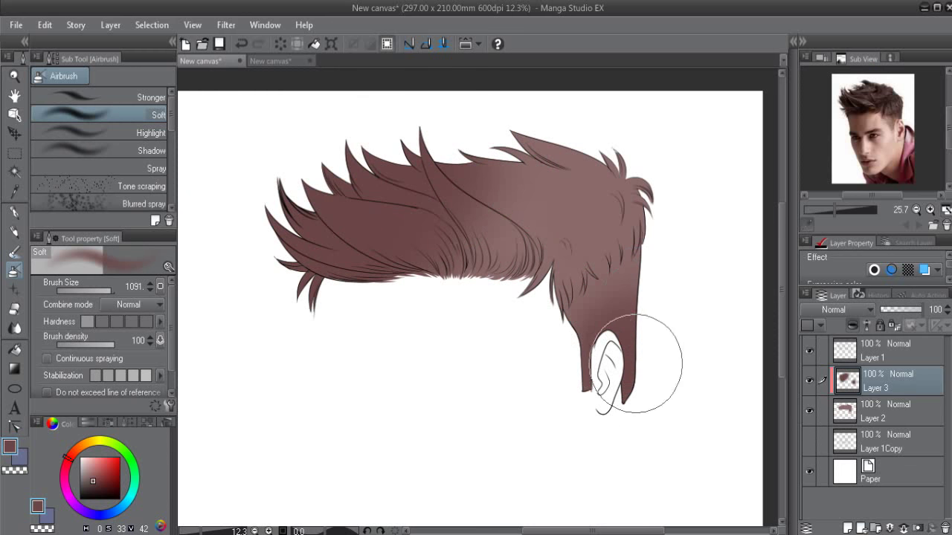
drag(94, 482, 95, 488)
mouse_move(287, 191)
mouse_down()
mouse_move(287, 166)
mouse_move(259, 276)
mouse_move(333, 172)
mouse_move(322, 301)
mouse_move(365, 230)
mouse_move(340, 276)
mouse_up()
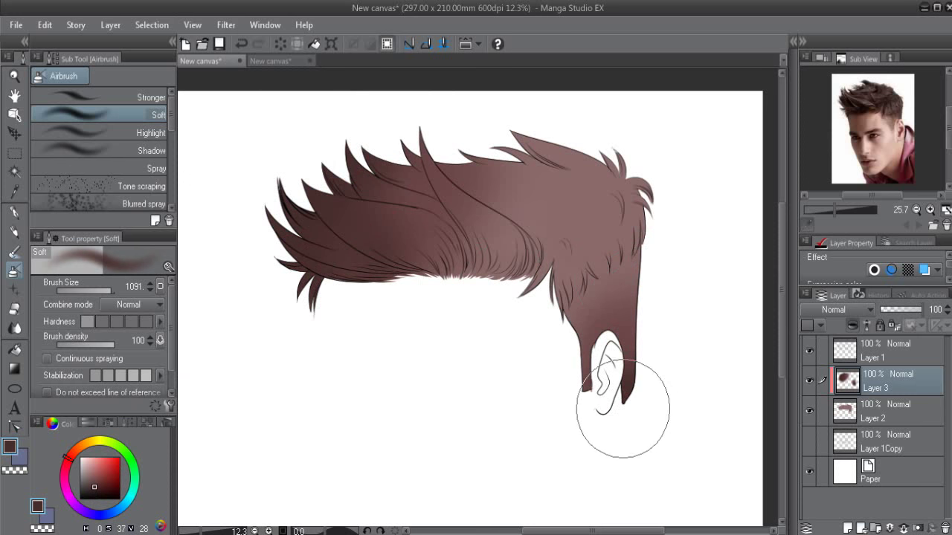
key(j)
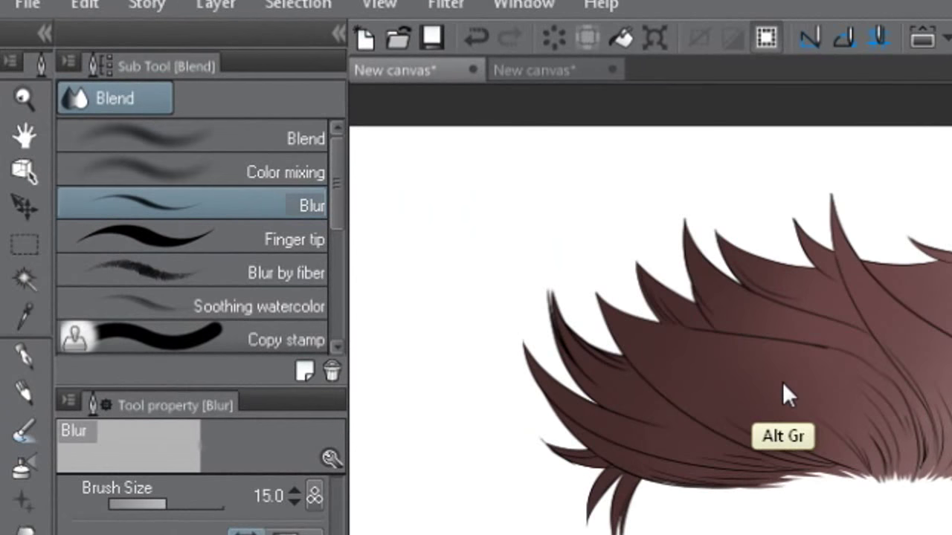
Step: Blur the hair shading with a size ~557.7 blur brush and set Layer 3's opacity to 80%
drag(784, 394, 948, 349)
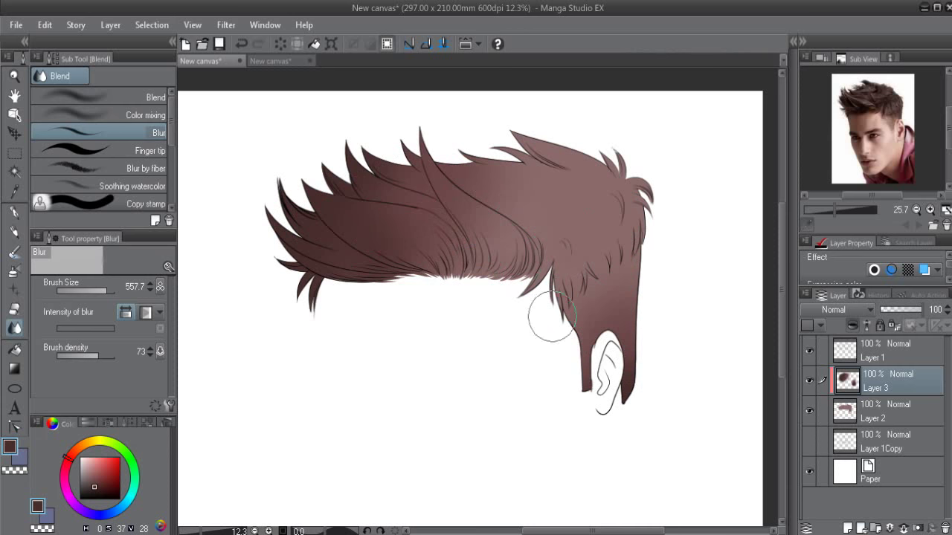
key(p)
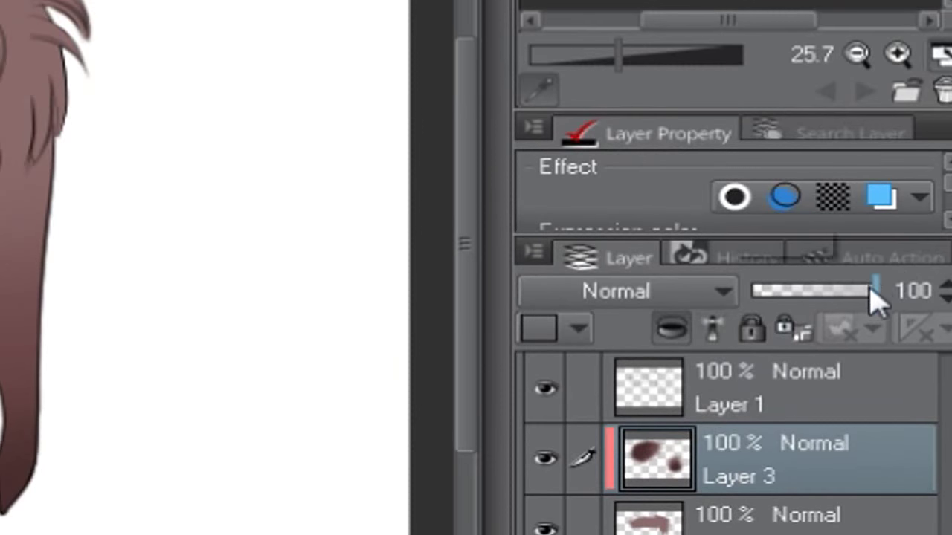
drag(921, 310, 915, 310)
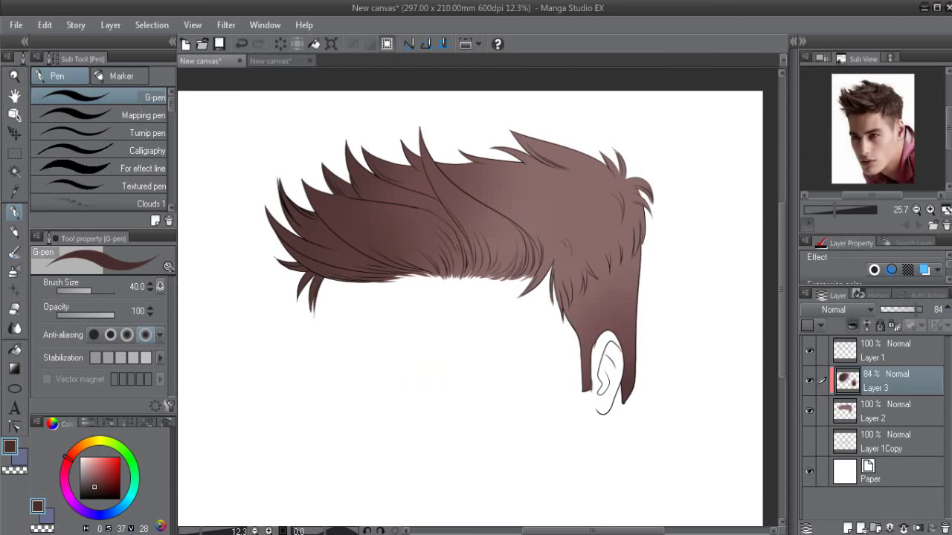
click(947, 312)
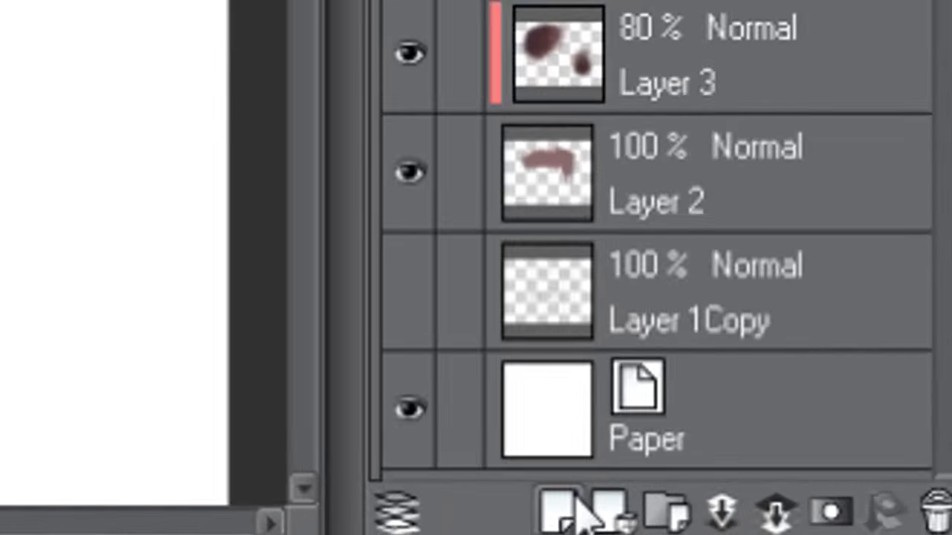
click(575, 498)
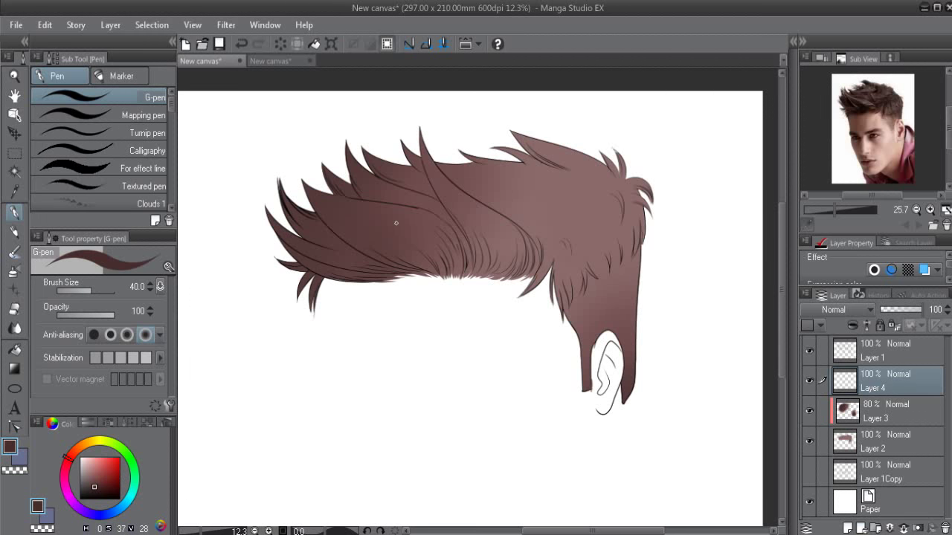
Step: Zoom onto the fringe and hatch dark G-pen strands into its upper part and underside
scroll(395, 222, up, 2)
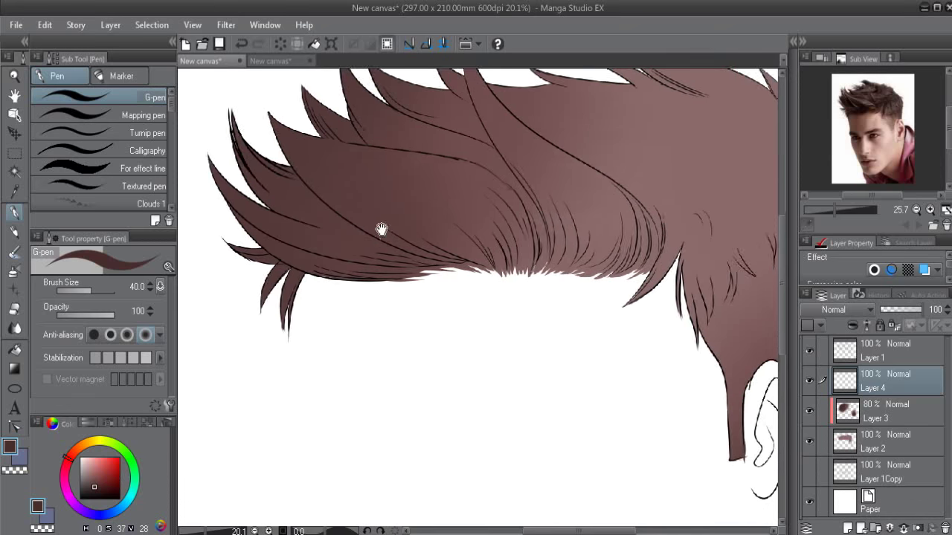
drag(380, 230, 418, 226)
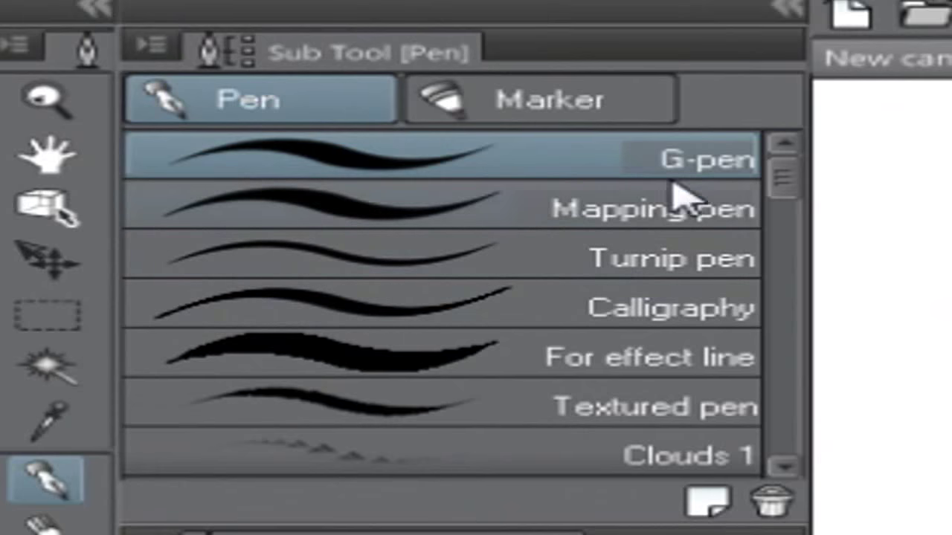
scroll(142, 284, down, 2)
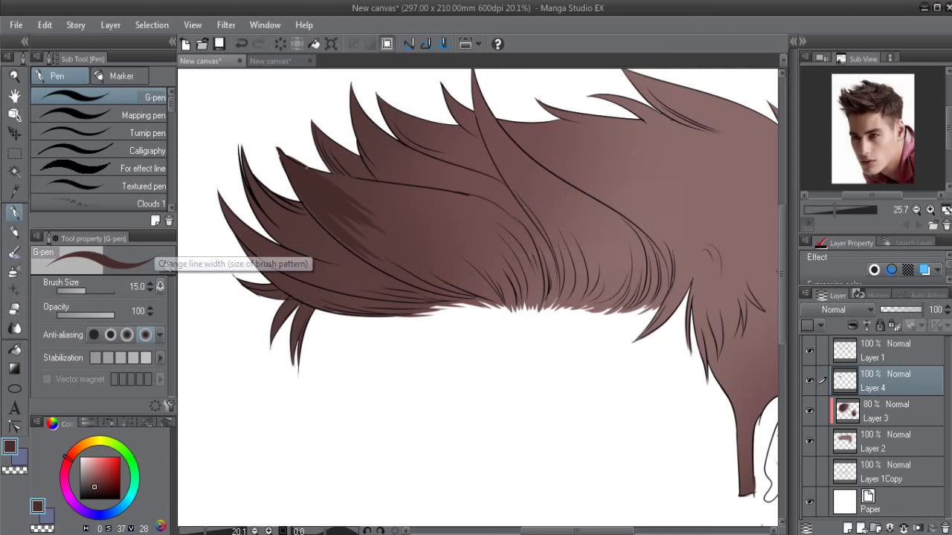
drag(331, 177, 398, 204)
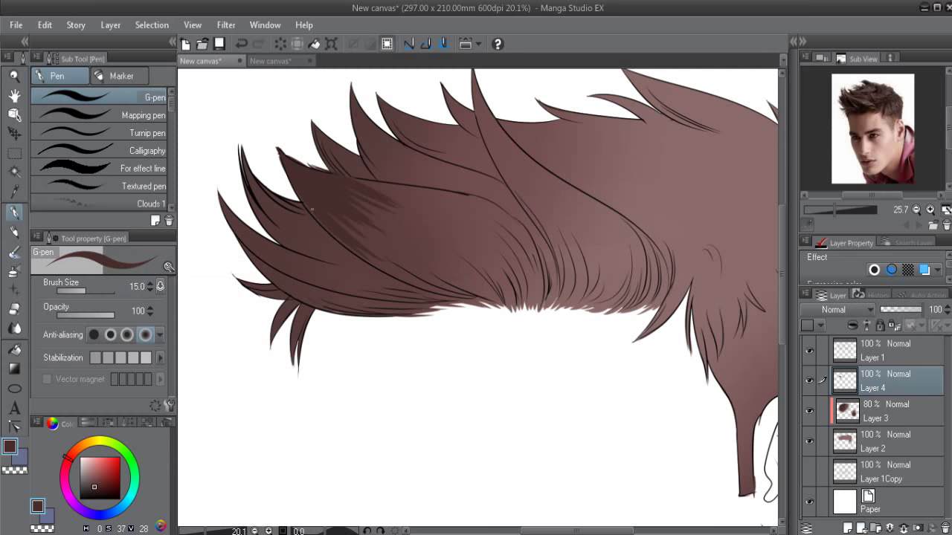
drag(334, 219, 379, 249)
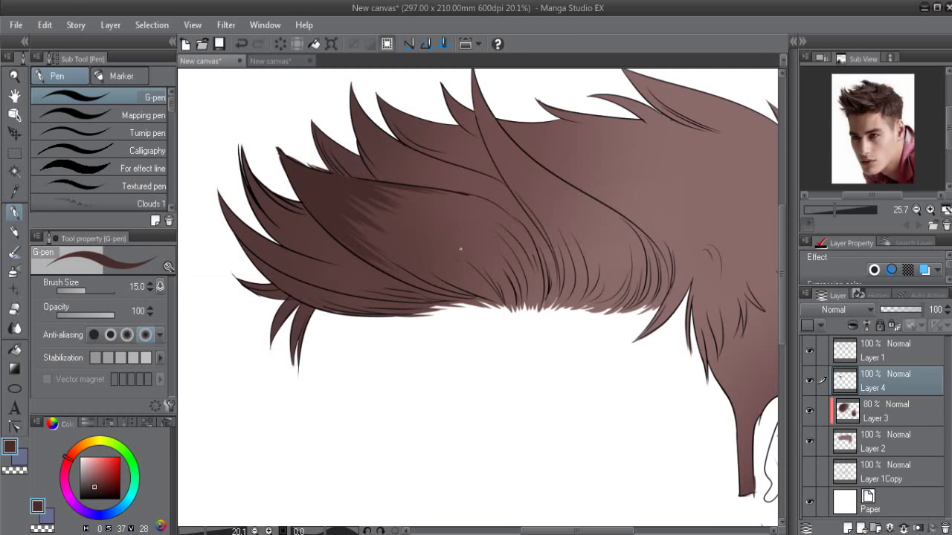
drag(483, 272, 511, 308)
mouse_move(481, 246)
mouse_down()
mouse_move(521, 316)
mouse_move(514, 272)
mouse_move(525, 315)
mouse_up()
drag(505, 251, 524, 320)
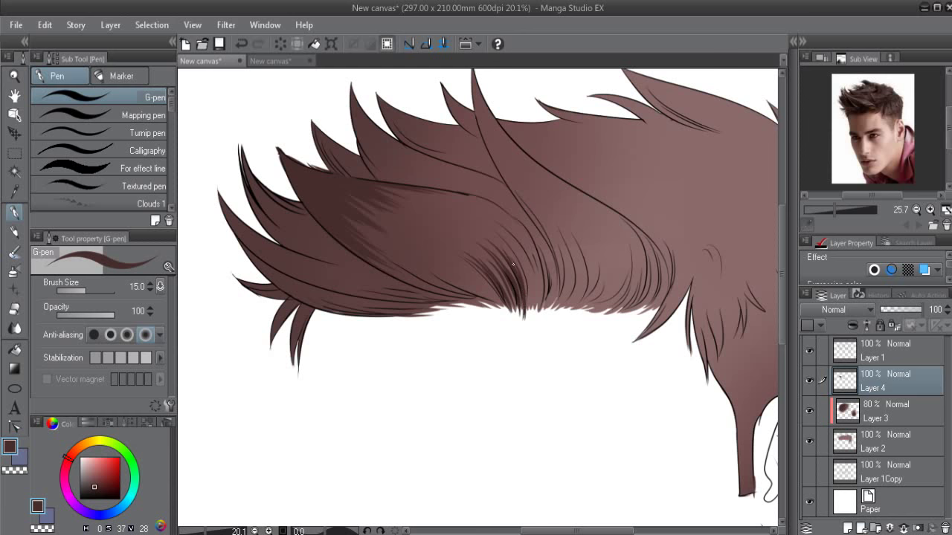
Step: Add more dark strands, thickening the cluster and extending it toward the fringe's left
drag(509, 245, 525, 316)
mouse_move(508, 240)
mouse_down()
mouse_move(532, 308)
mouse_move(541, 308)
mouse_up()
drag(530, 251, 538, 311)
drag(444, 257, 498, 305)
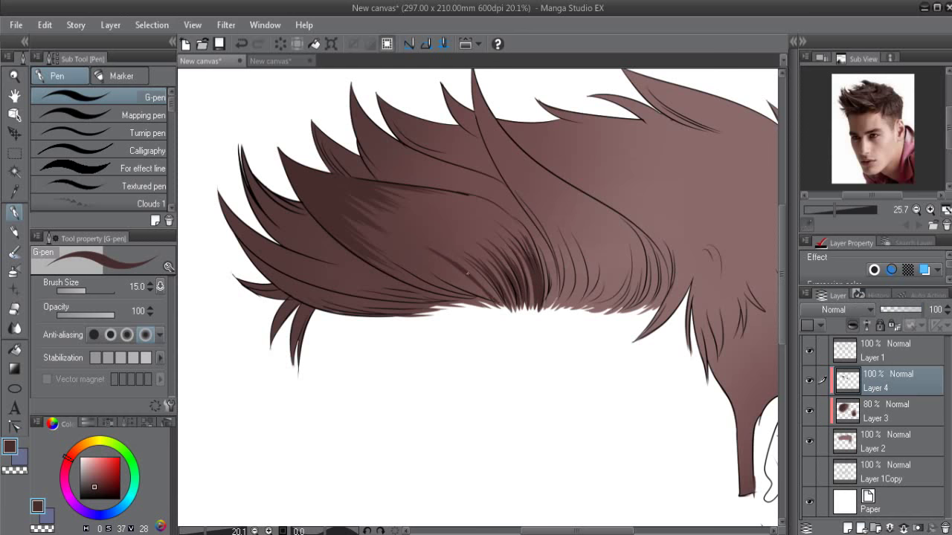
mouse_move(439, 246)
mouse_down()
mouse_move(504, 305)
mouse_move(492, 286)
mouse_up()
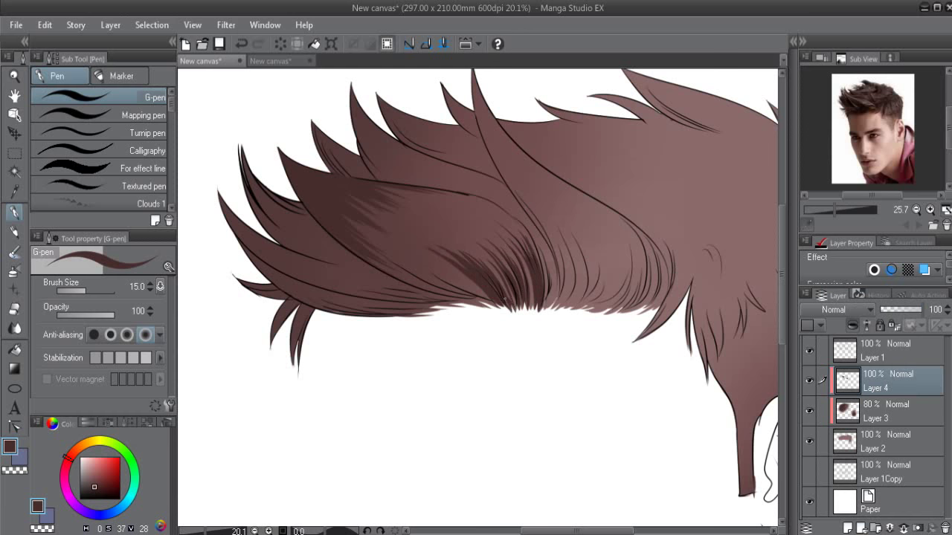
drag(410, 255, 494, 306)
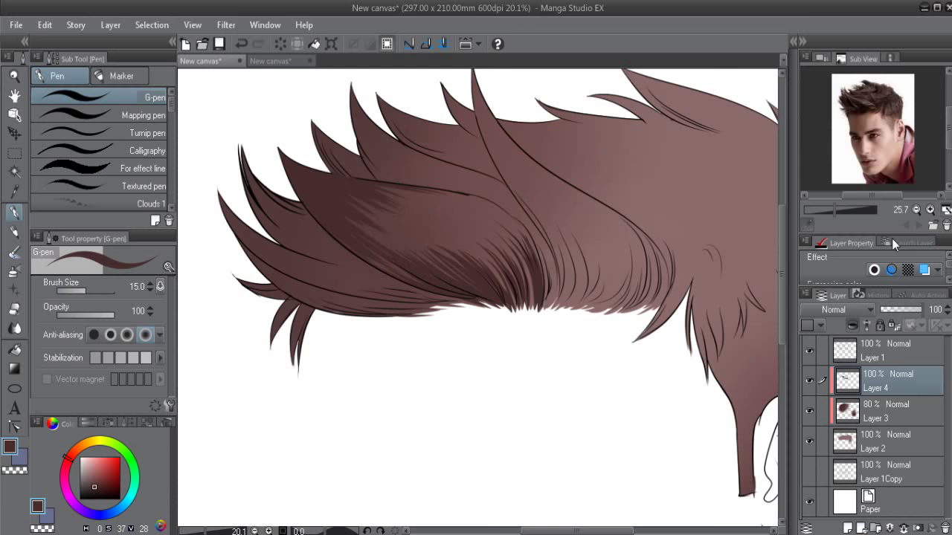
click(821, 58)
Step: Rotate the view to about -105° and ink five dark G-pen strands into the hair shadow
drag(840, 225, 818, 225)
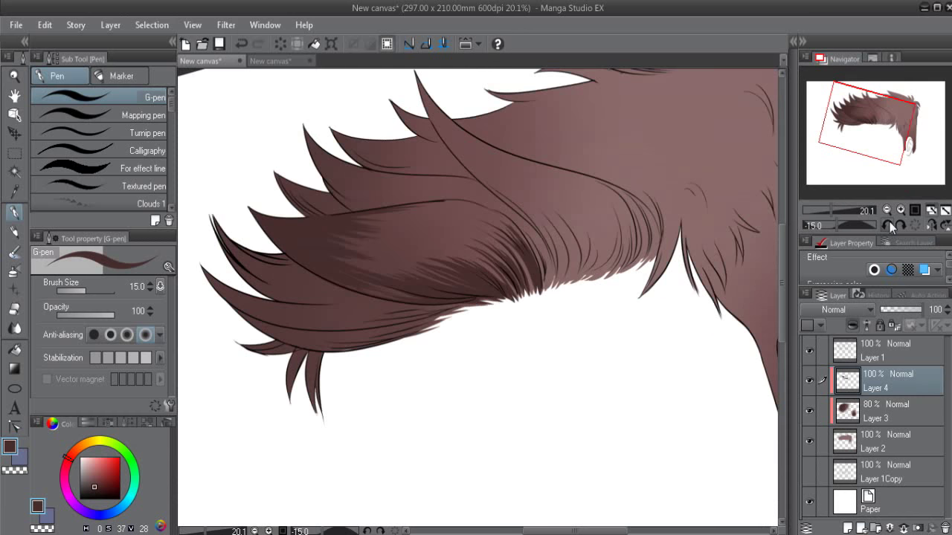
mouse_move(429, 290)
mouse_down()
mouse_move(515, 226)
mouse_move(487, 249)
mouse_up()
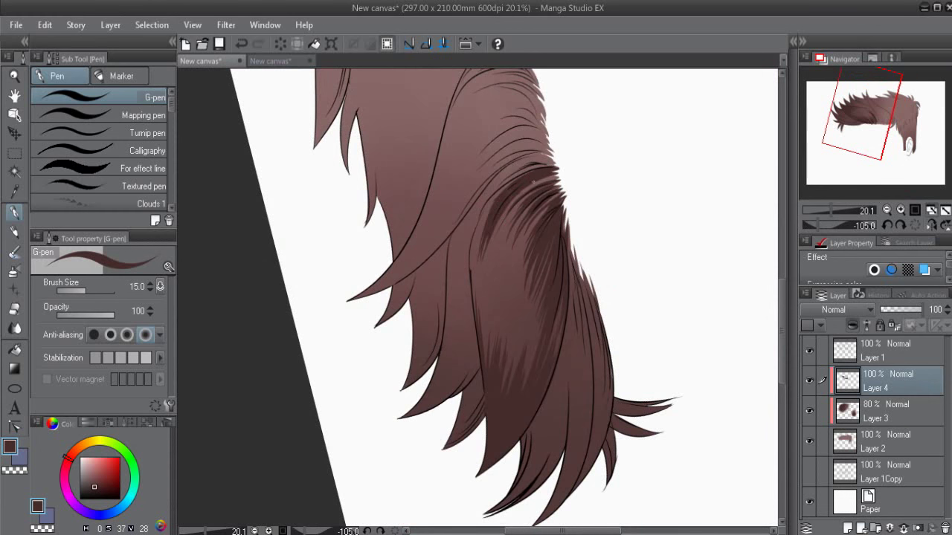
drag(516, 191, 495, 259)
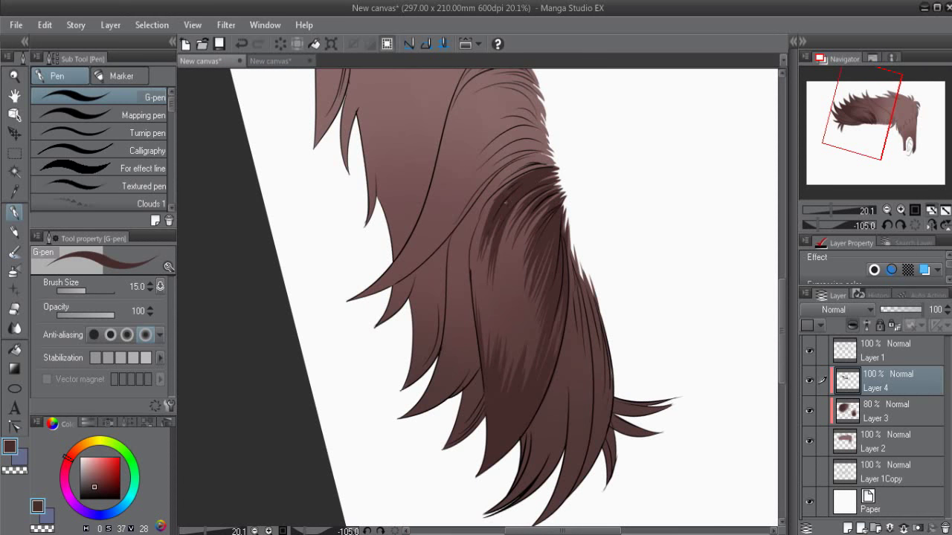
drag(512, 185, 473, 269)
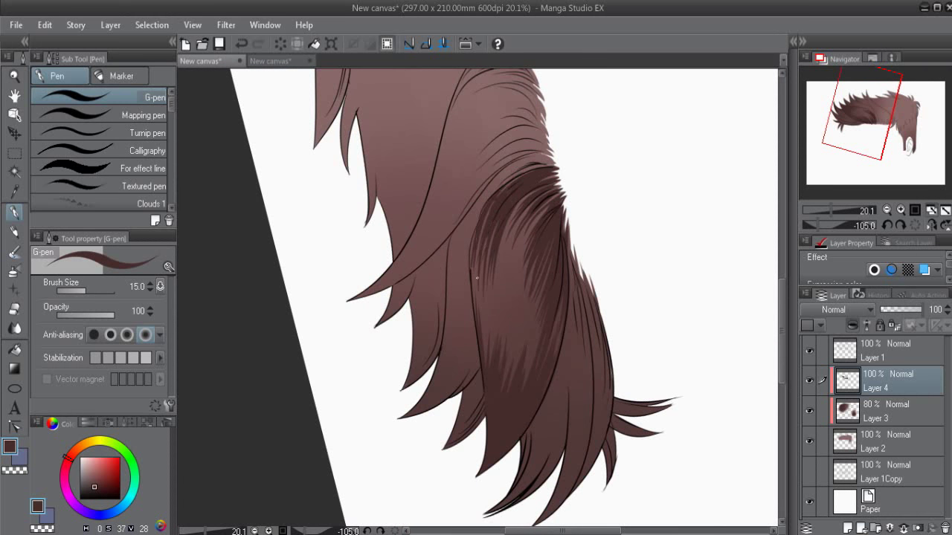
drag(532, 205, 496, 305)
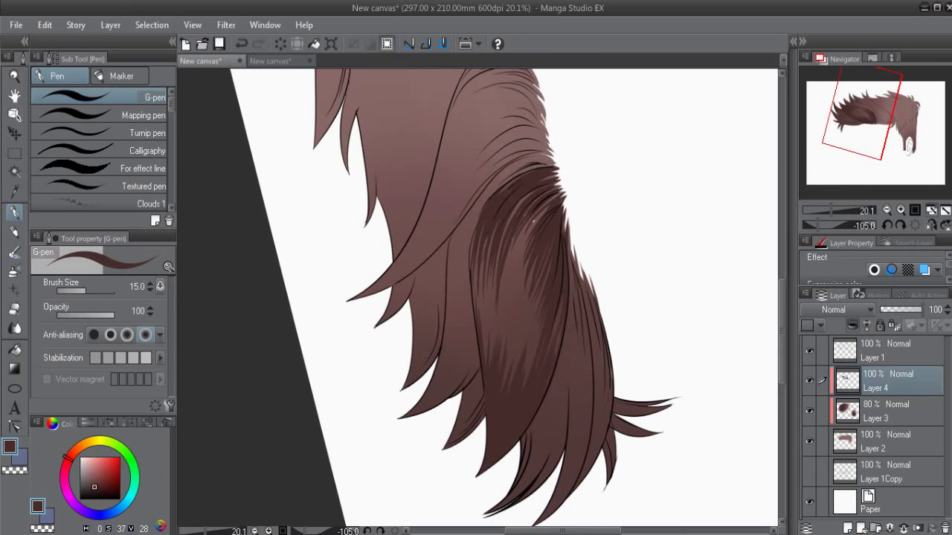
drag(534, 220, 511, 296)
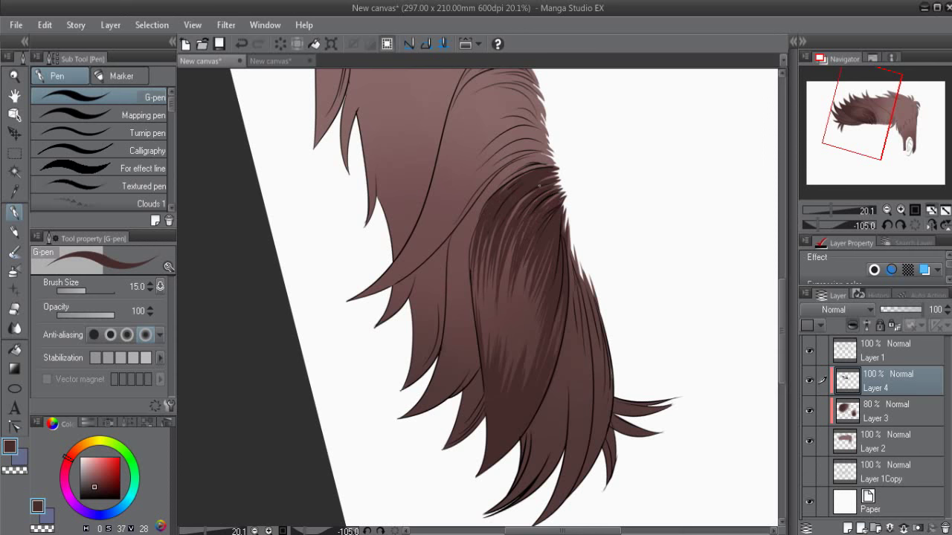
drag(525, 196, 491, 281)
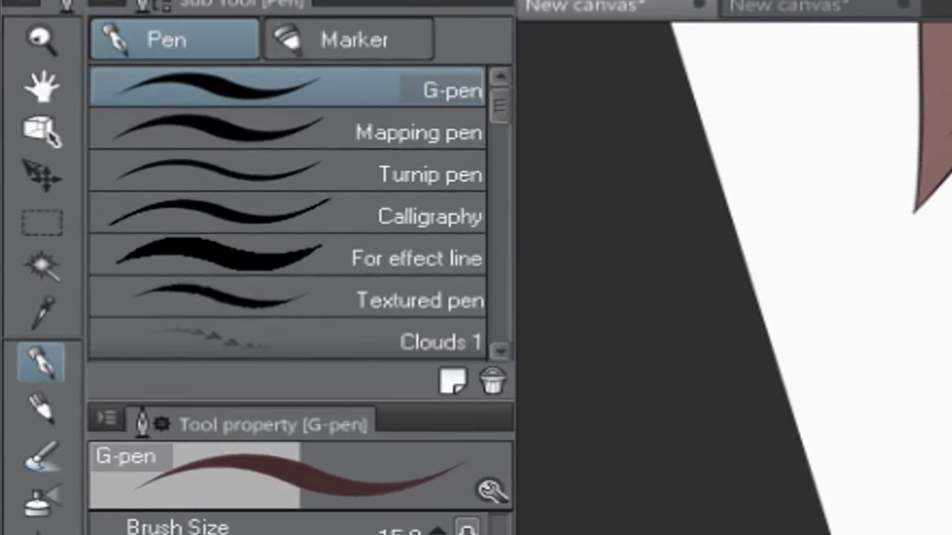
Step: Soften the shadow strands with the soft eraser, re-ink two strands, and reset rotation
key(e)
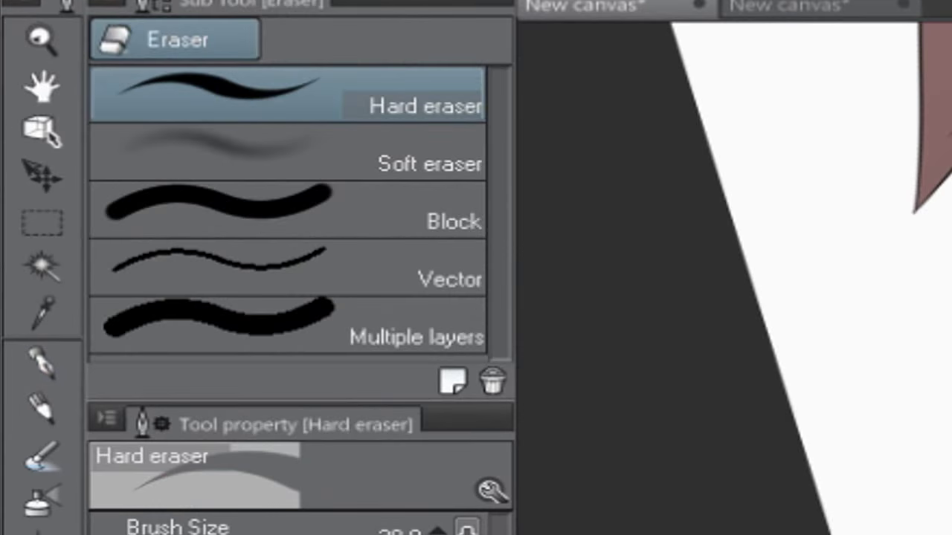
click(153, 128)
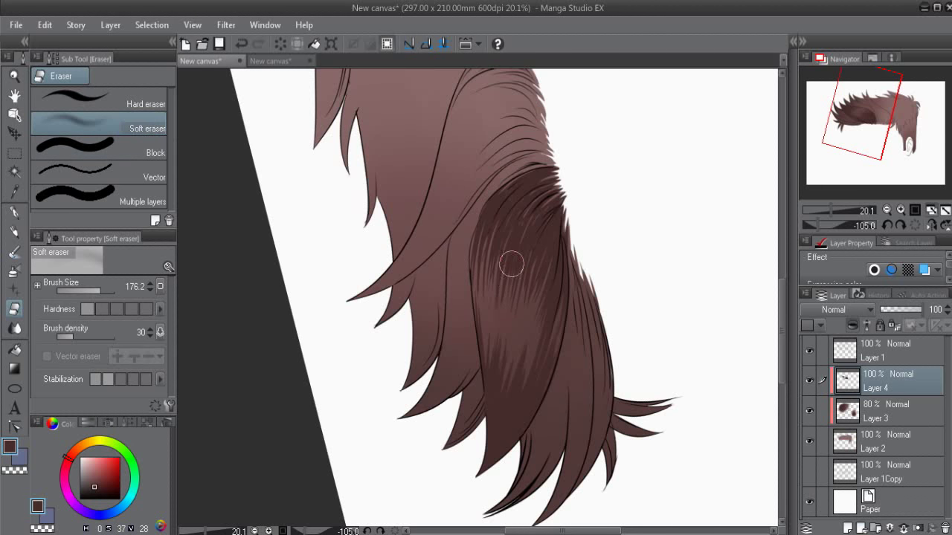
mouse_move(511, 264)
mouse_down()
mouse_move(489, 293)
mouse_move(495, 298)
mouse_move(482, 263)
mouse_move(512, 339)
mouse_up()
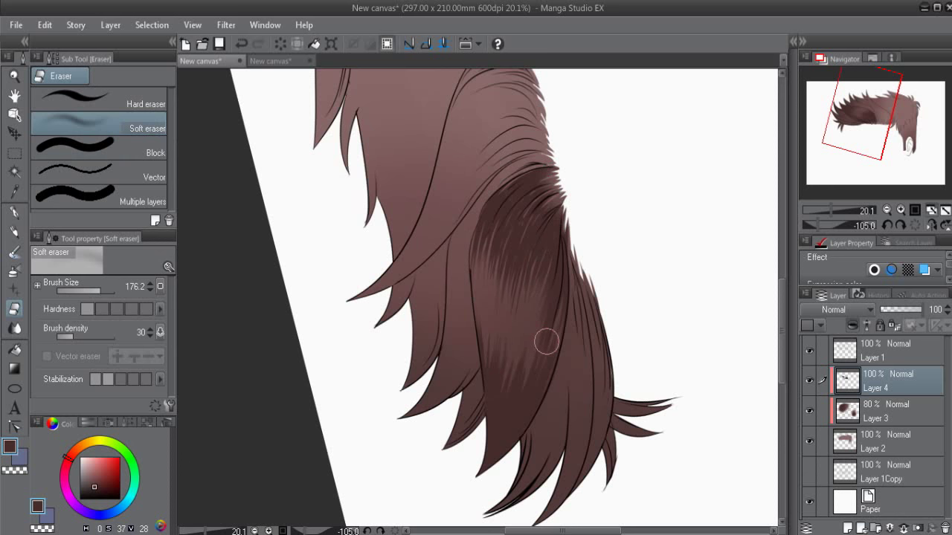
drag(480, 238, 474, 298)
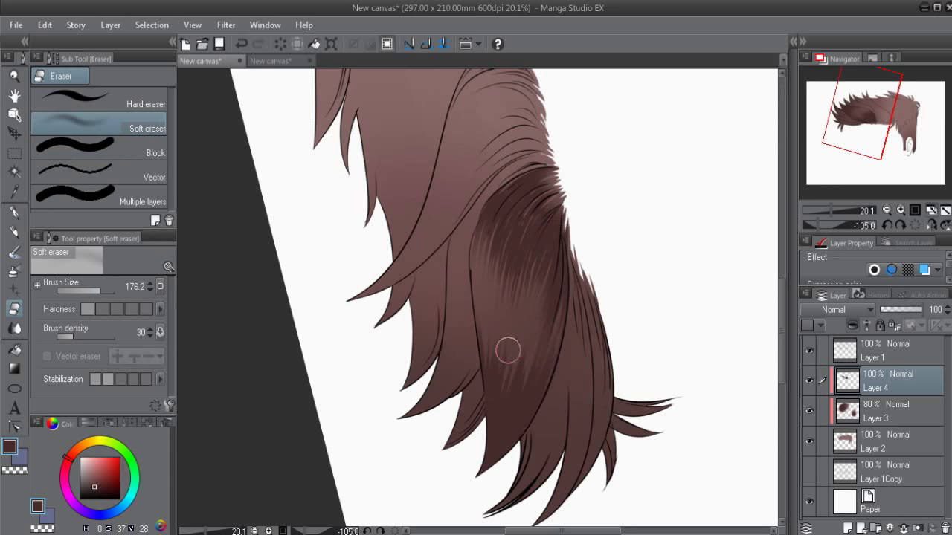
key(p)
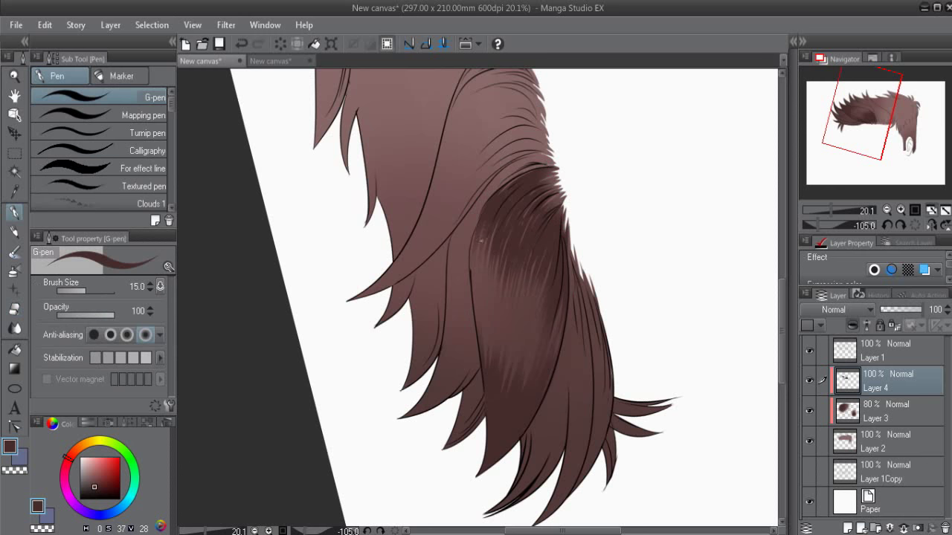
drag(480, 232, 472, 284)
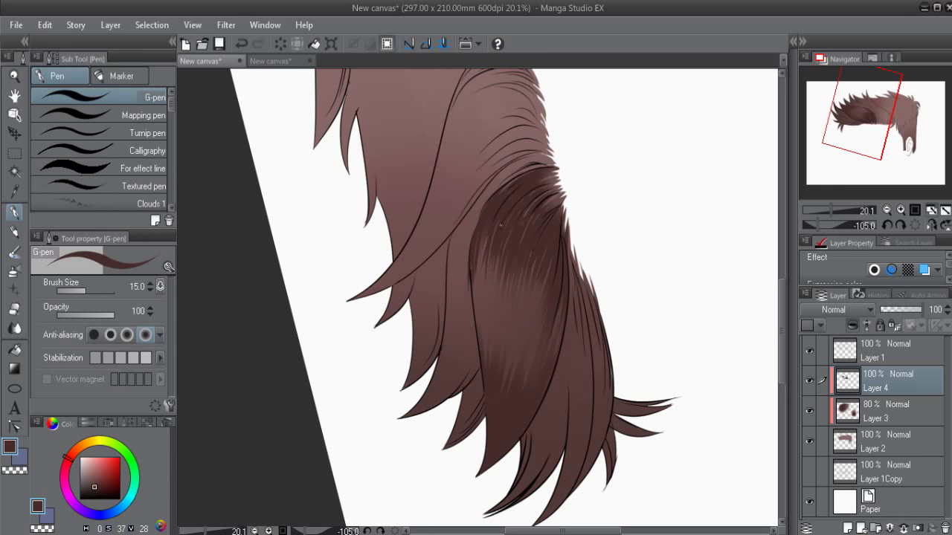
drag(550, 264, 539, 314)
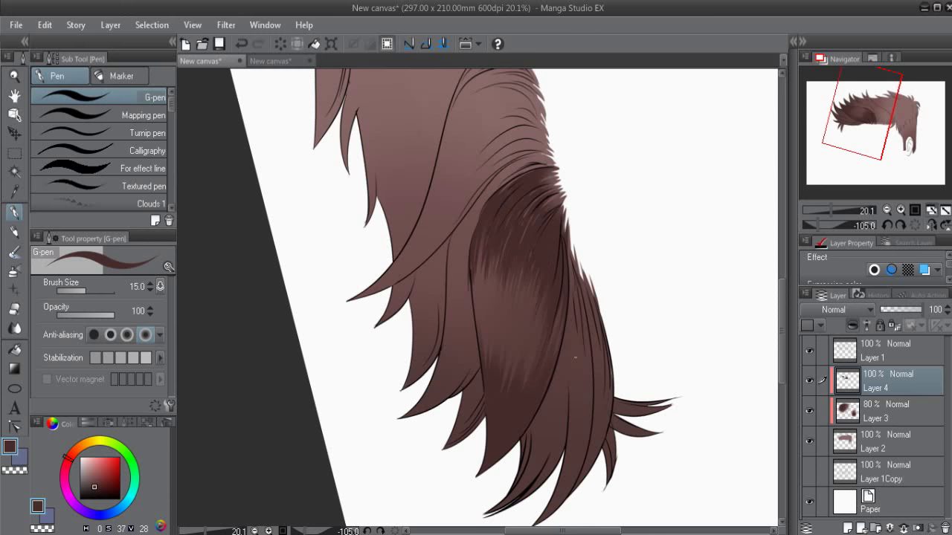
click(905, 226)
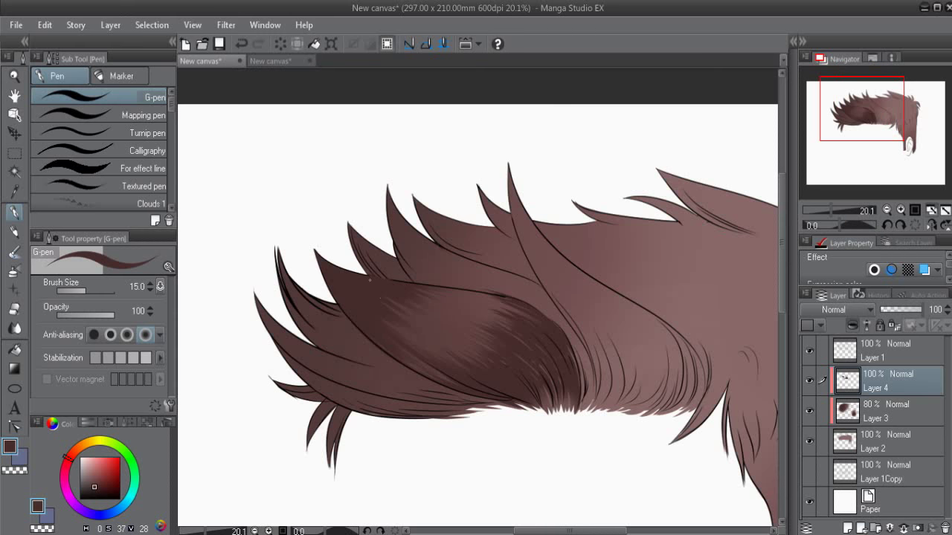
Step: Shrink the soft airbrush, then ink thin dark G-pen strands in the shadowed fringe
key(b)
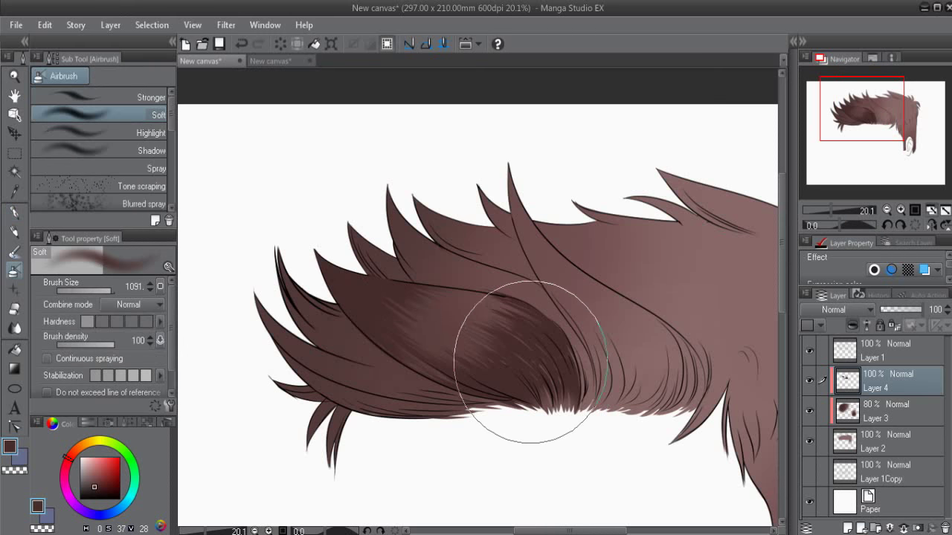
mouse_move(537, 417)
mouse_down()
mouse_move(550, 361)
mouse_move(565, 372)
mouse_move(557, 408)
mouse_move(609, 399)
mouse_move(561, 366)
mouse_up()
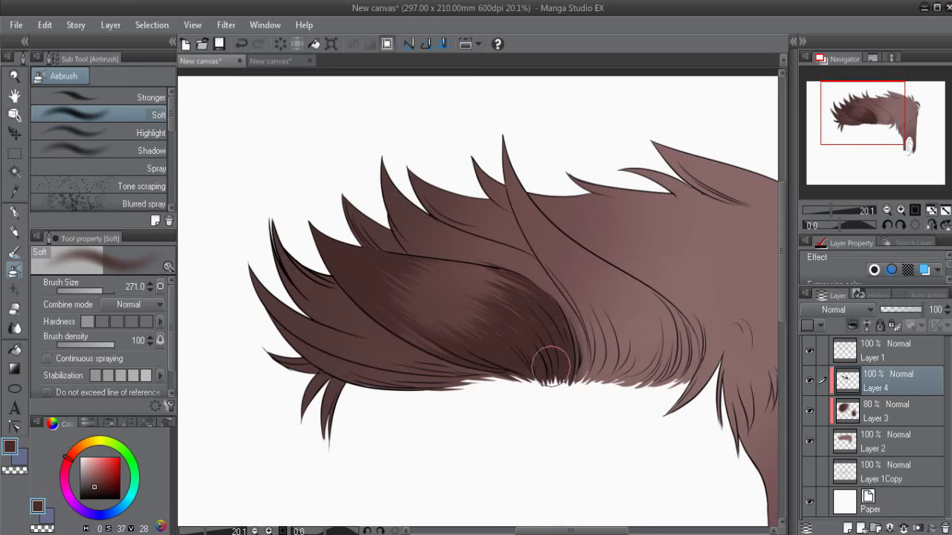
key(e)
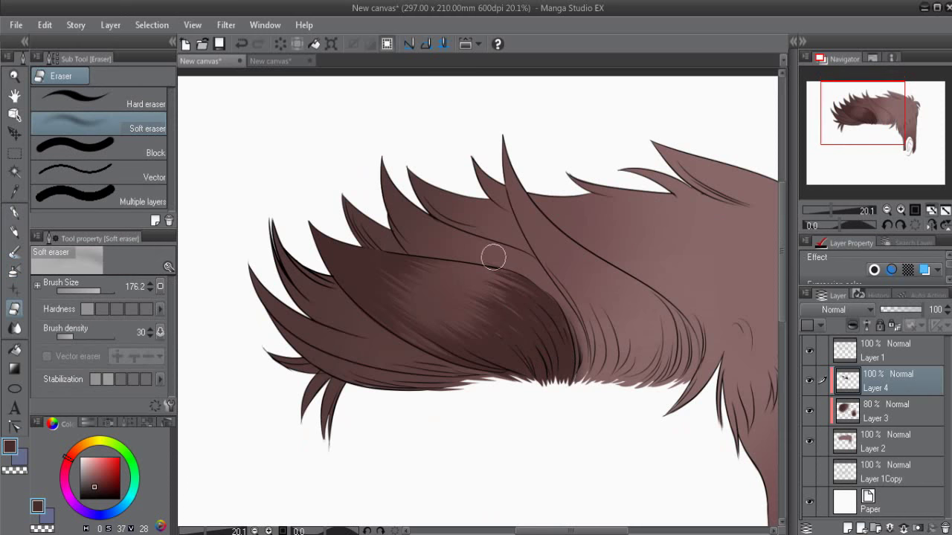
key(p)
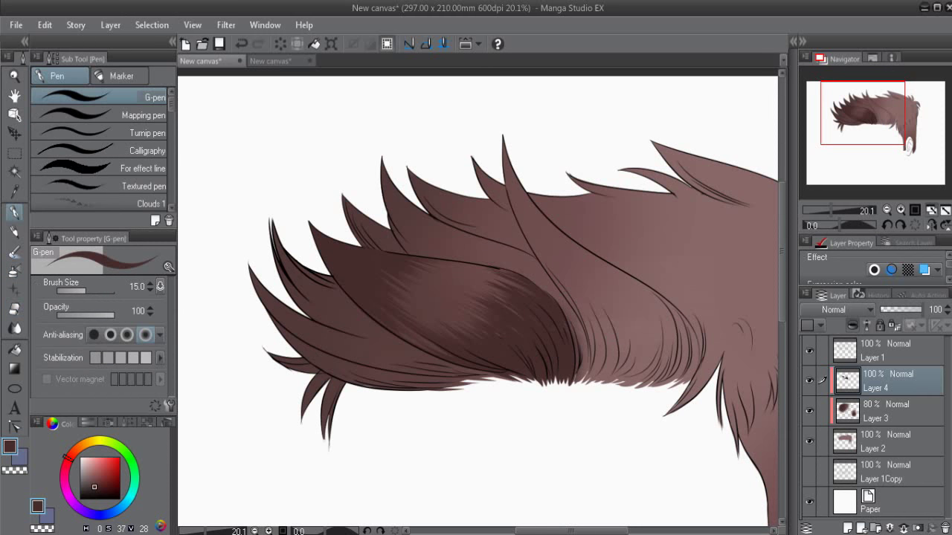
drag(627, 328, 567, 330)
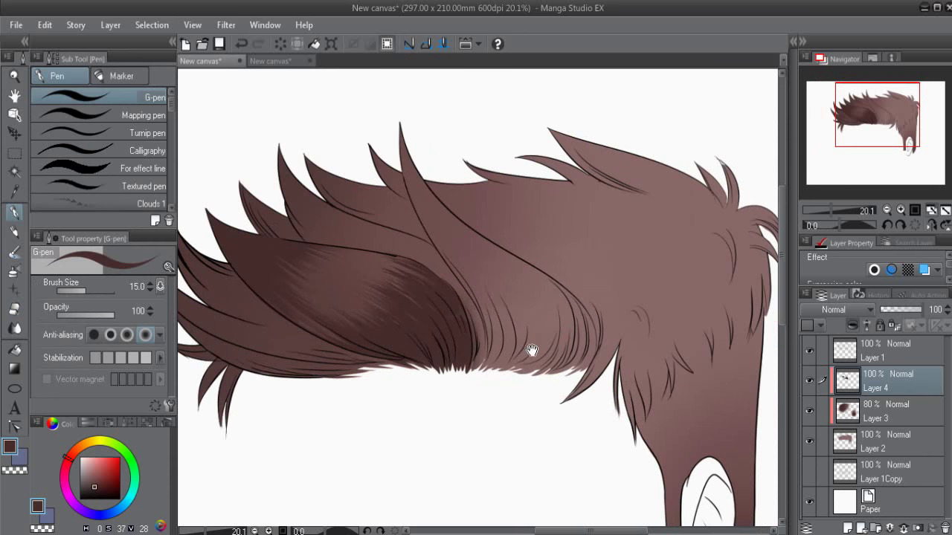
mouse_move(472, 301)
mouse_down()
mouse_move(477, 368)
mouse_move(496, 368)
mouse_up()
drag(498, 318, 492, 368)
drag(483, 296, 506, 369)
mouse_move(503, 333)
mouse_down()
mouse_move(500, 369)
mouse_move(548, 322)
mouse_up()
Step: Darken the hair shadow with the soft airbrush and add more thin dark strands
key(b)
mouse_move(446, 245)
mouse_down()
mouse_move(409, 132)
mouse_move(425, 223)
mouse_move(401, 140)
mouse_up()
key(p)
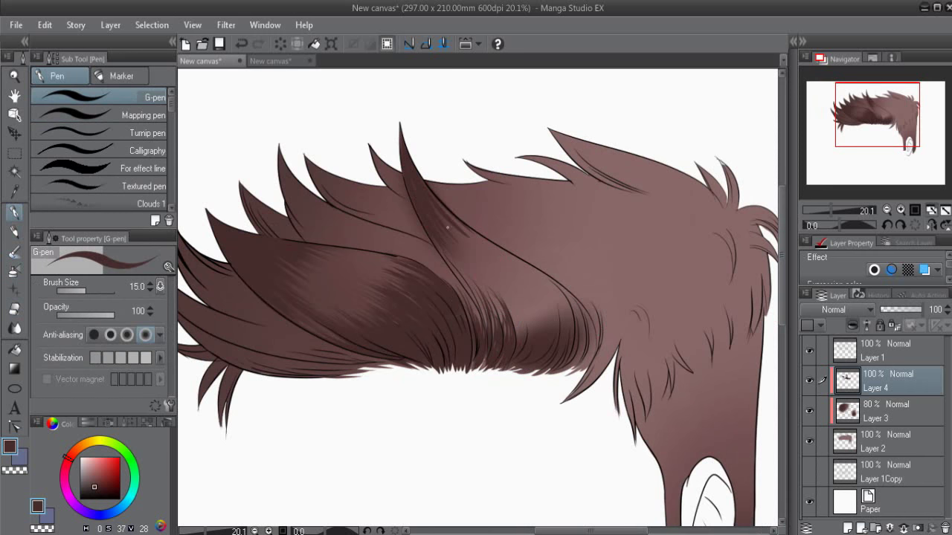
mouse_move(513, 289)
mouse_down()
mouse_move(530, 342)
mouse_move(550, 330)
mouse_move(520, 335)
mouse_up()
mouse_move(550, 284)
mouse_down()
mouse_move(542, 328)
mouse_move(566, 332)
mouse_move(555, 327)
mouse_up()
drag(505, 292, 516, 338)
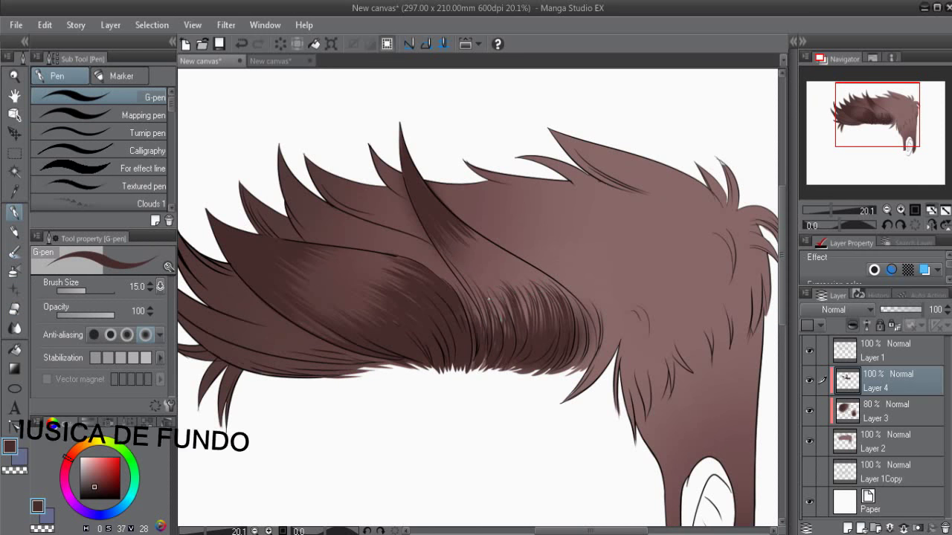
drag(524, 265, 467, 241)
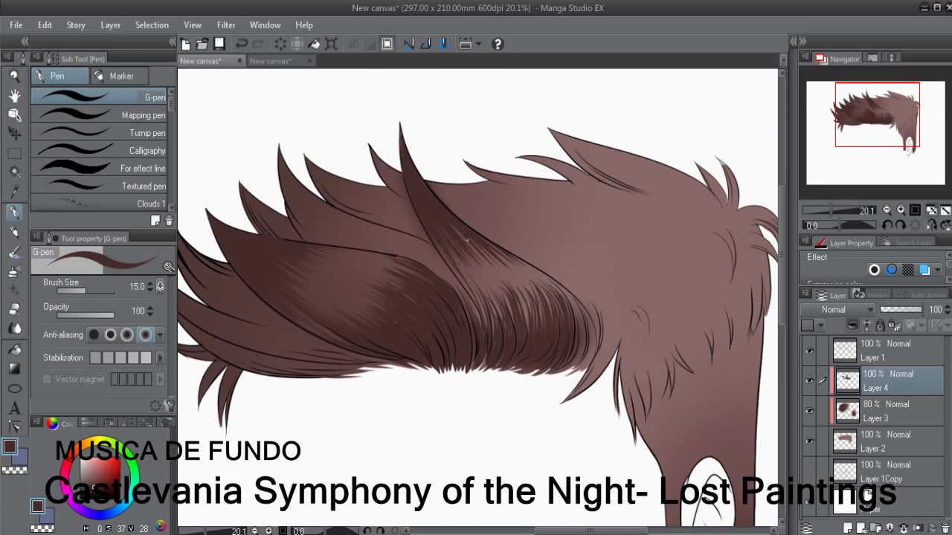
Step: Add five more thin dark strands along the shadow's edge of the fringe
key(b)
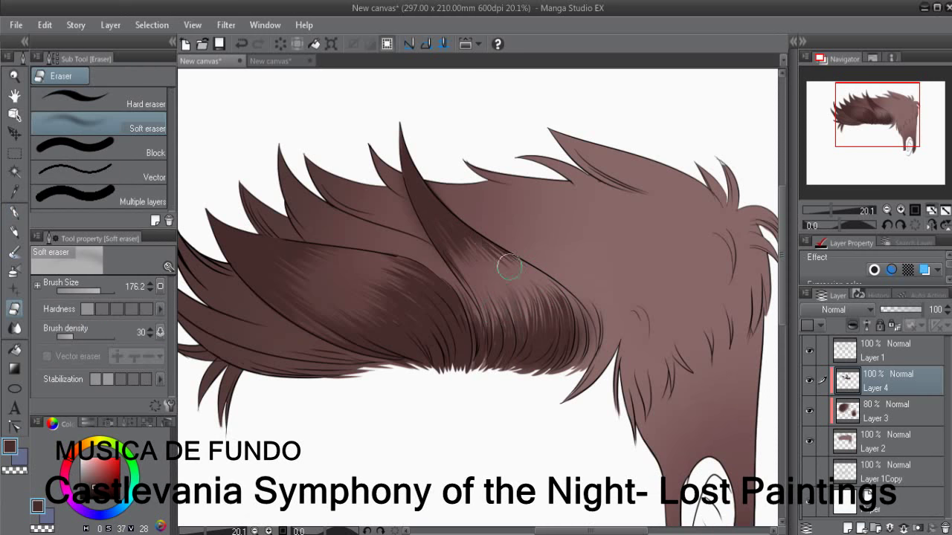
key(p)
drag(530, 288, 526, 327)
drag(544, 289, 539, 327)
drag(552, 292, 547, 321)
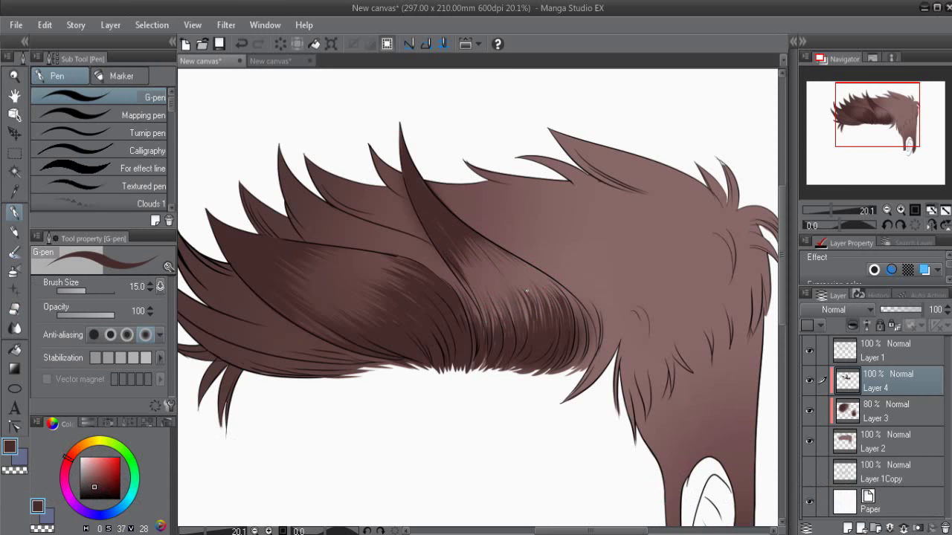
drag(492, 295, 480, 330)
drag(480, 287, 462, 329)
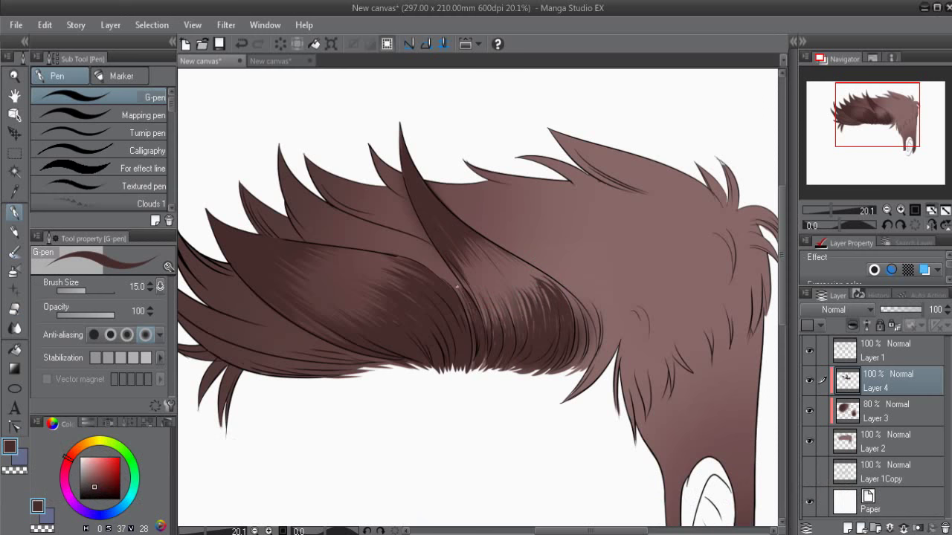
drag(273, 293, 447, 221)
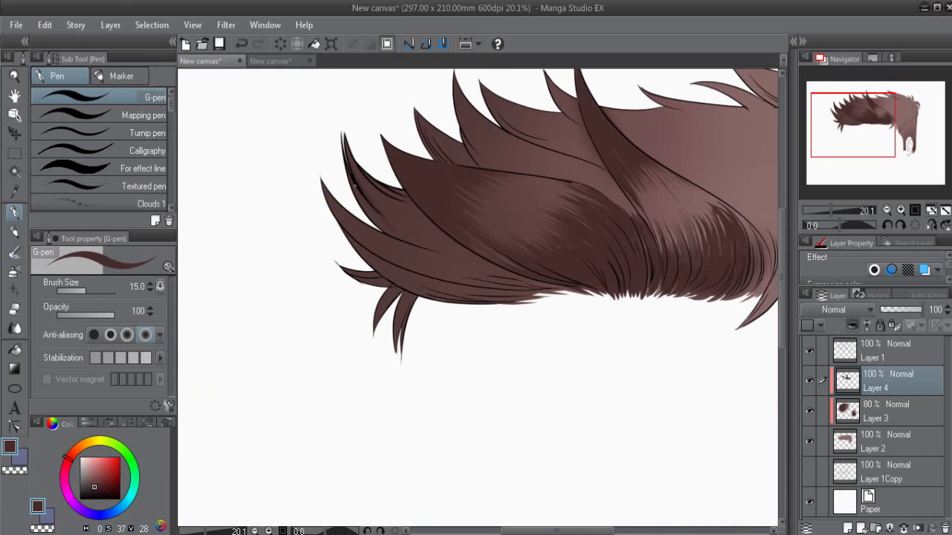
Step: Ink dark strands along the left strand edges, tilting the canvas to -135° and 45°
drag(342, 137, 408, 204)
mouse_move(436, 244)
mouse_down()
mouse_move(414, 230)
mouse_move(420, 221)
mouse_up()
mouse_move(491, 260)
mouse_down()
mouse_move(520, 246)
mouse_move(472, 182)
mouse_up()
drag(547, 268, 485, 195)
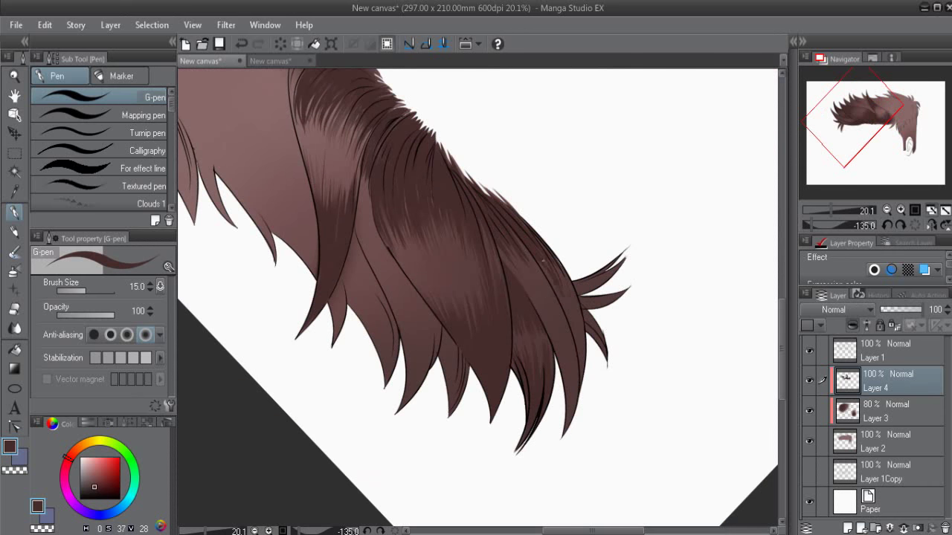
drag(574, 339, 574, 298)
drag(815, 225, 849, 225)
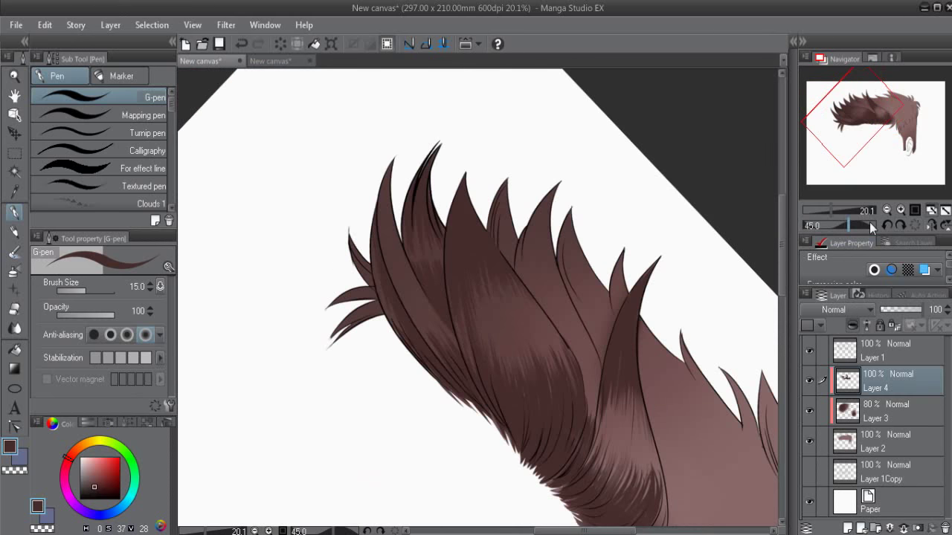
drag(393, 216, 404, 295)
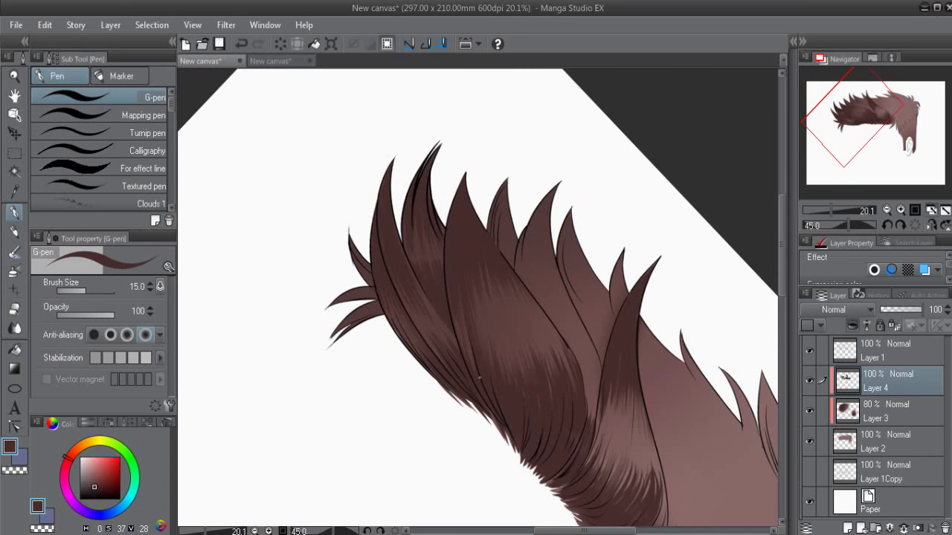
Step: Tilt the canvas to -15° then -135° and add small dark strands along the shadow
drag(849, 225, 838, 224)
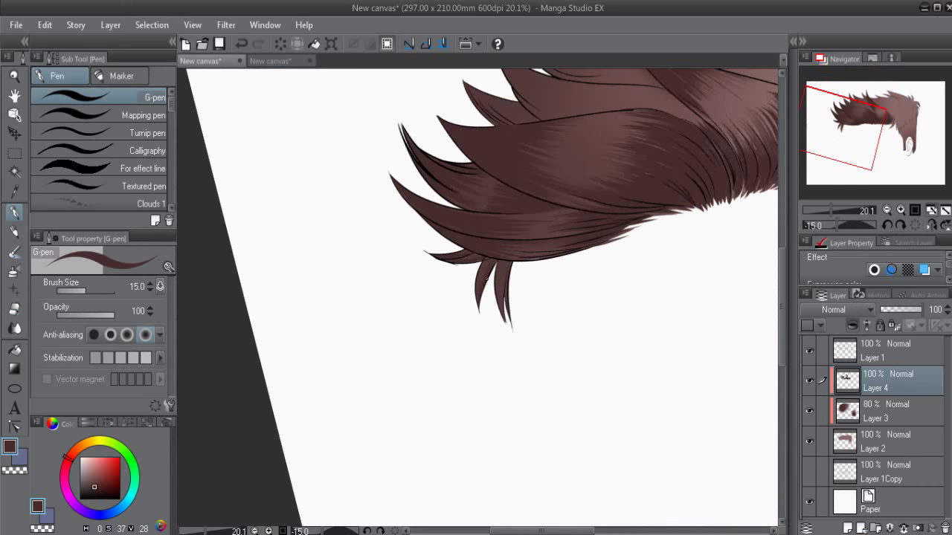
mouse_move(506, 297)
mouse_down()
mouse_move(364, 240)
mouse_move(432, 273)
mouse_up()
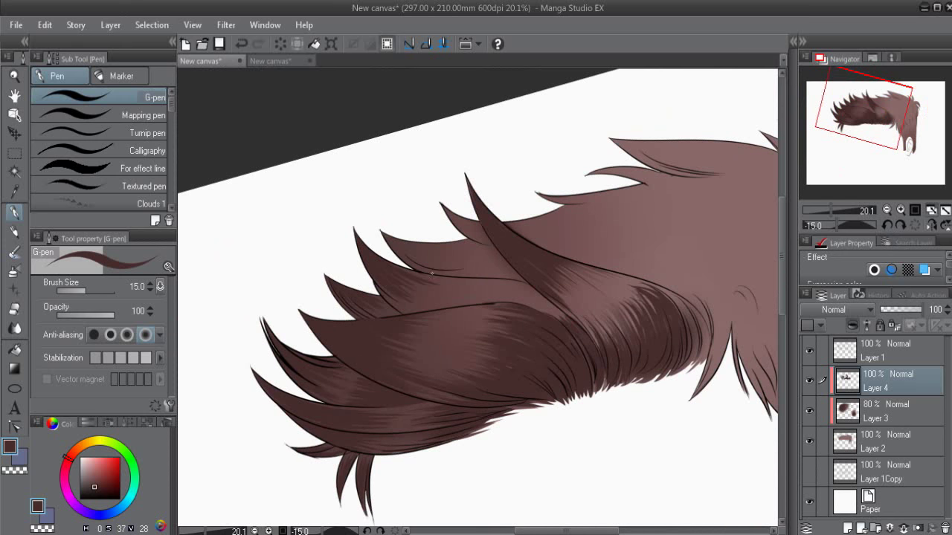
drag(837, 224, 813, 225)
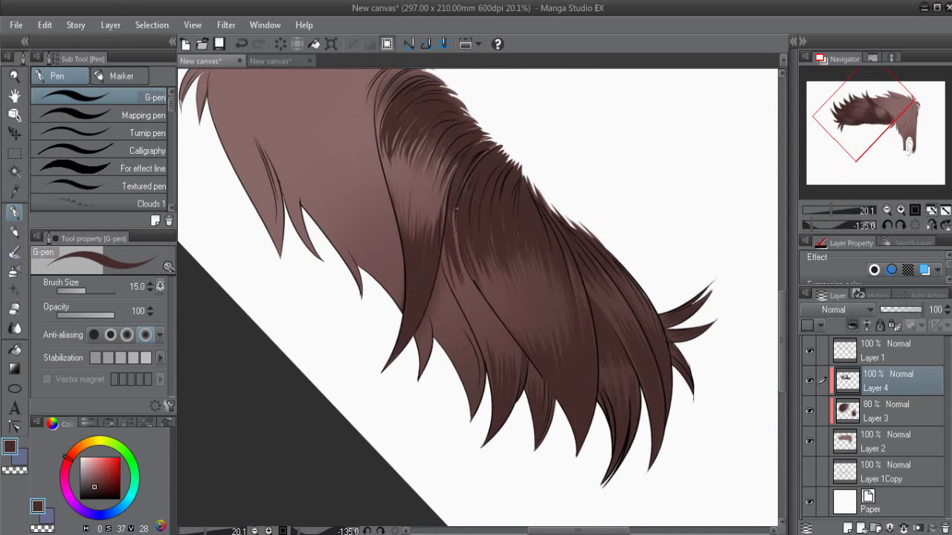
drag(453, 245, 446, 302)
mouse_move(454, 253)
mouse_down()
mouse_move(461, 312)
mouse_move(494, 307)
mouse_up()
key(e)
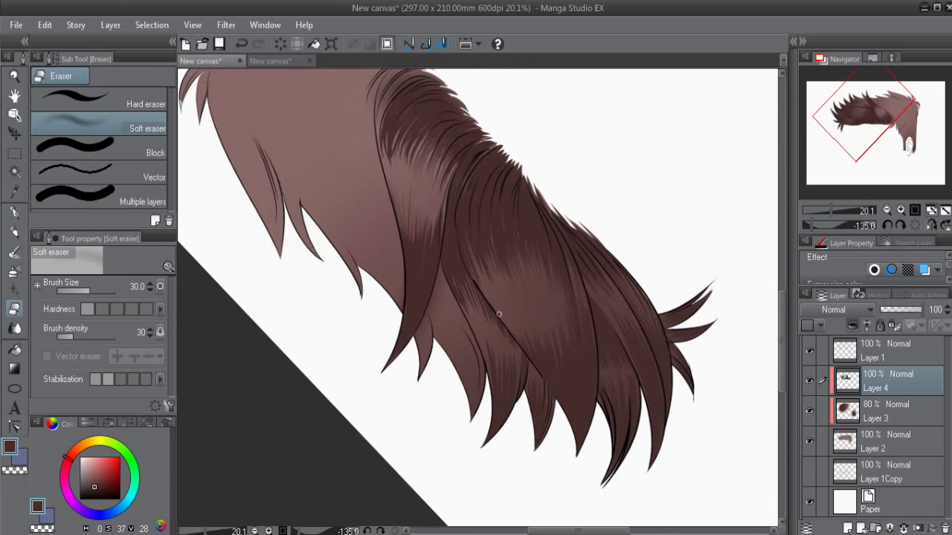
drag(494, 266, 513, 334)
drag(522, 260, 527, 307)
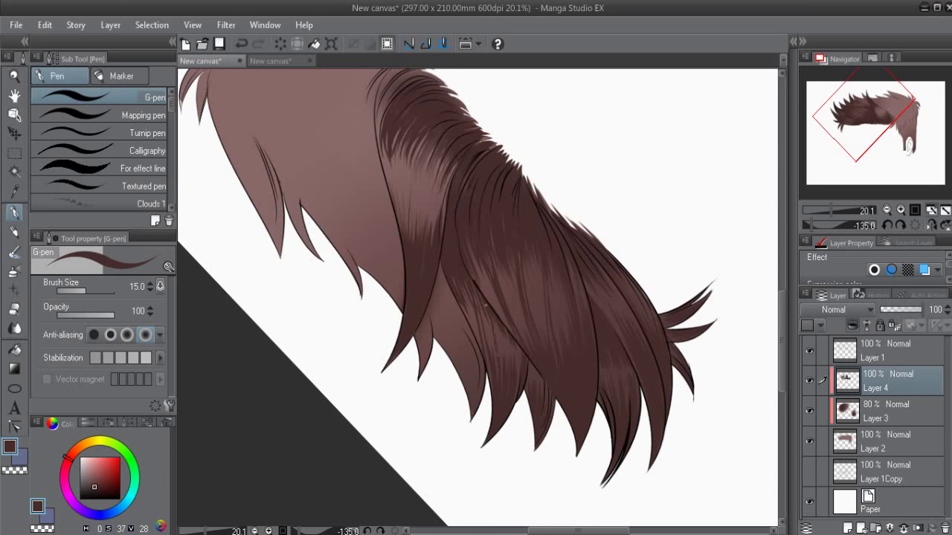
Step: With the canvas upright, draw two dark strands on the hair and soften their ends
key(e)
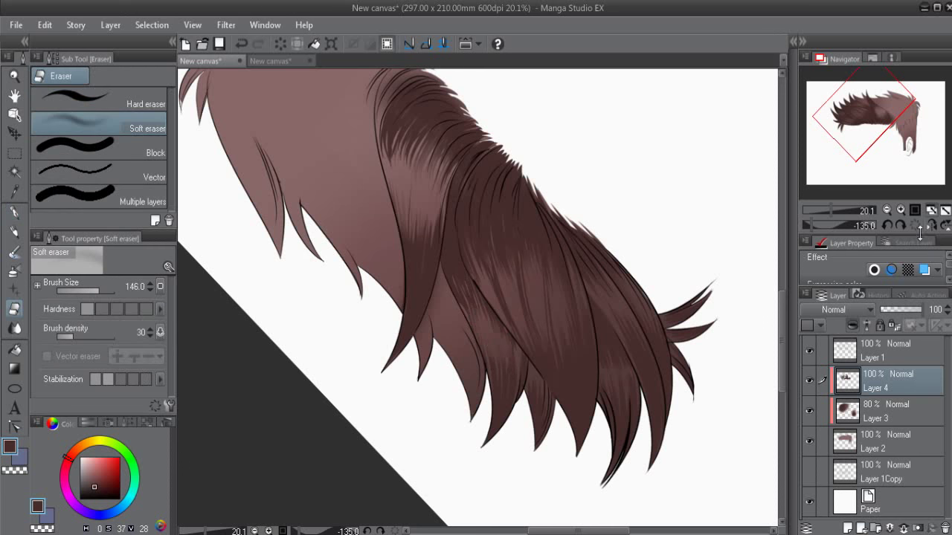
key(ctrl+@)
key(p)
mouse_move(588, 279)
mouse_down()
mouse_move(595, 339)
mouse_move(614, 338)
mouse_up()
drag(625, 274, 633, 331)
key(e)
drag(606, 295, 612, 287)
key(p)
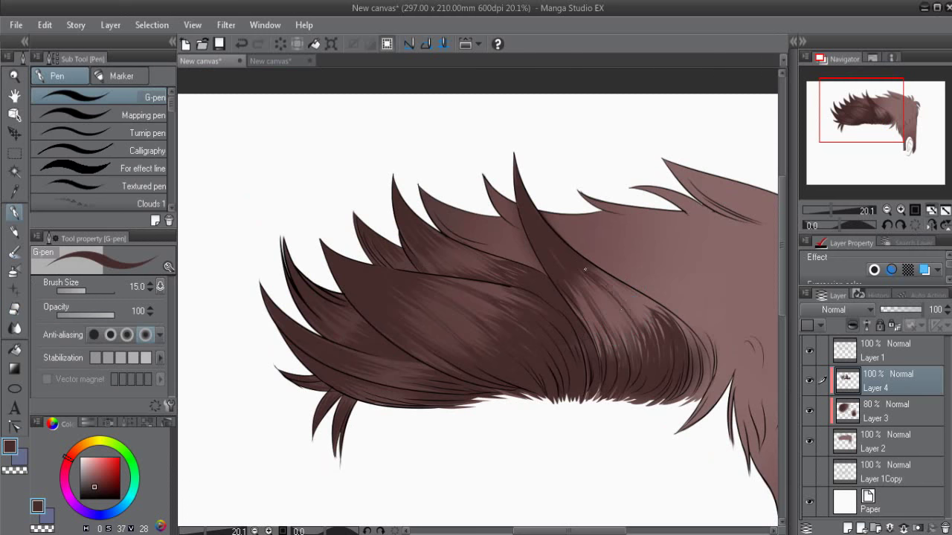
drag(565, 341, 532, 404)
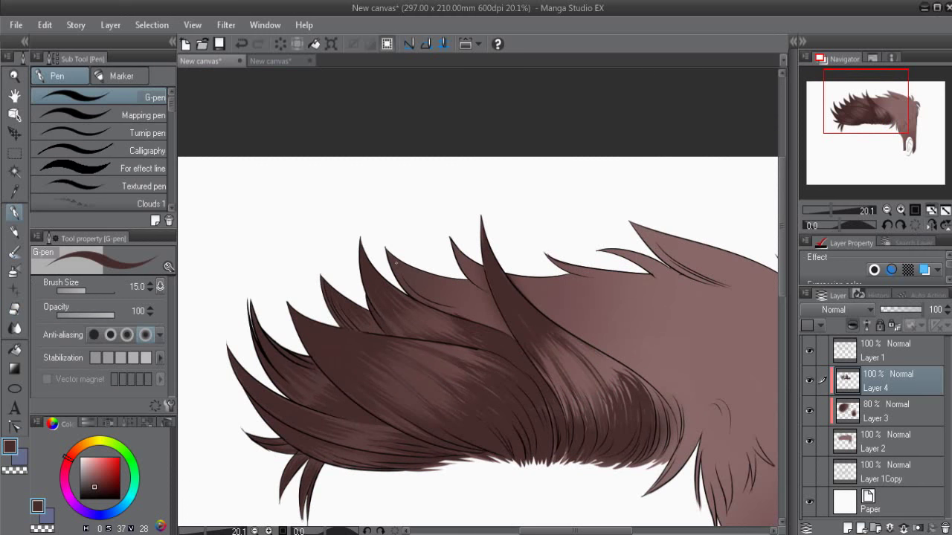
Step: Add dark strokes between upper strands, lighten some with the soft eraser, then straighten the canvas
mouse_move(432, 270)
mouse_down()
mouse_move(487, 296)
mouse_move(498, 324)
mouse_up()
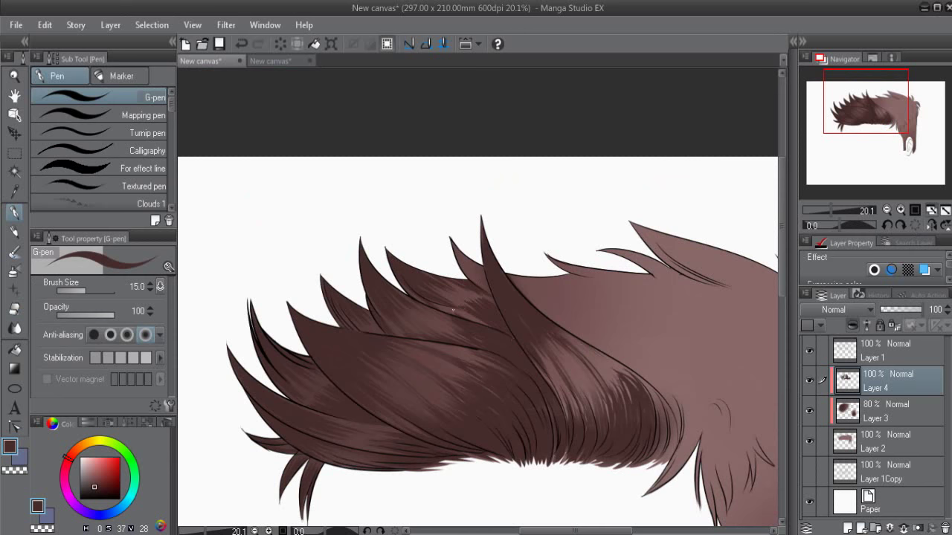
click(887, 226)
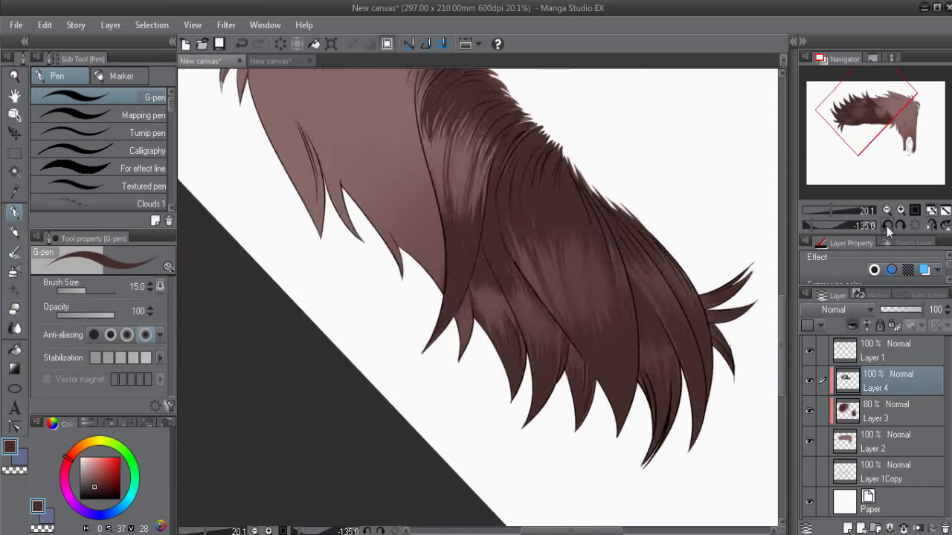
mouse_move(502, 300)
mouse_down()
mouse_move(565, 275)
mouse_move(570, 298)
mouse_move(583, 257)
mouse_move(571, 323)
mouse_up()
drag(569, 258, 556, 312)
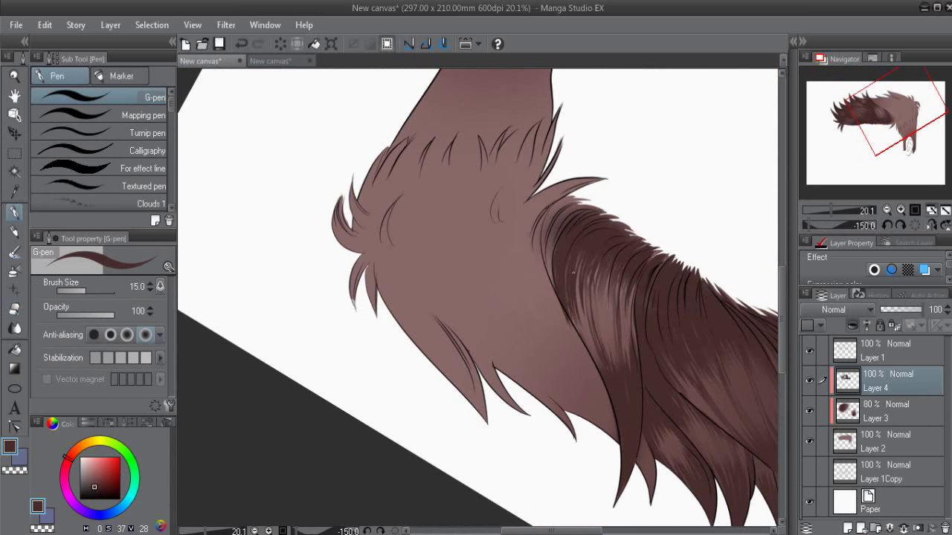
key(e)
drag(570, 344, 586, 251)
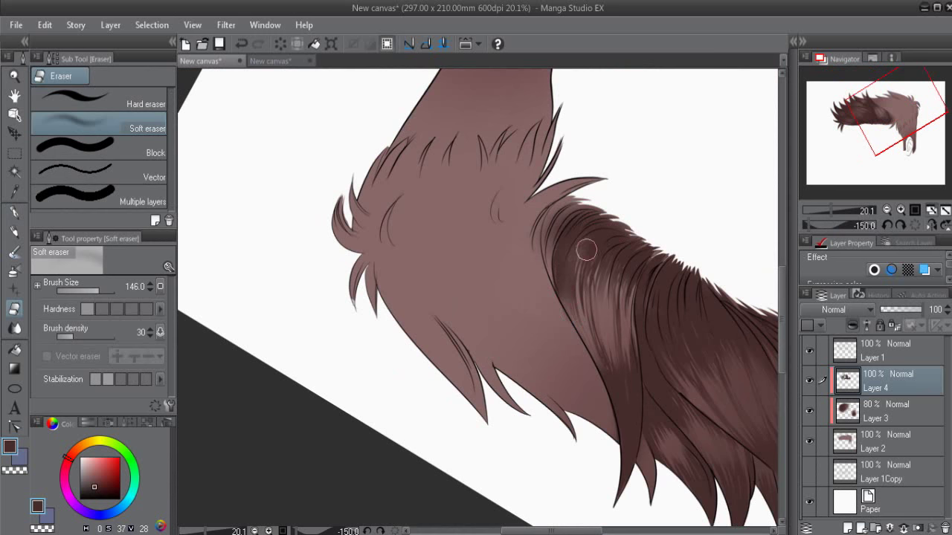
key(p)
drag(585, 311, 469, 182)
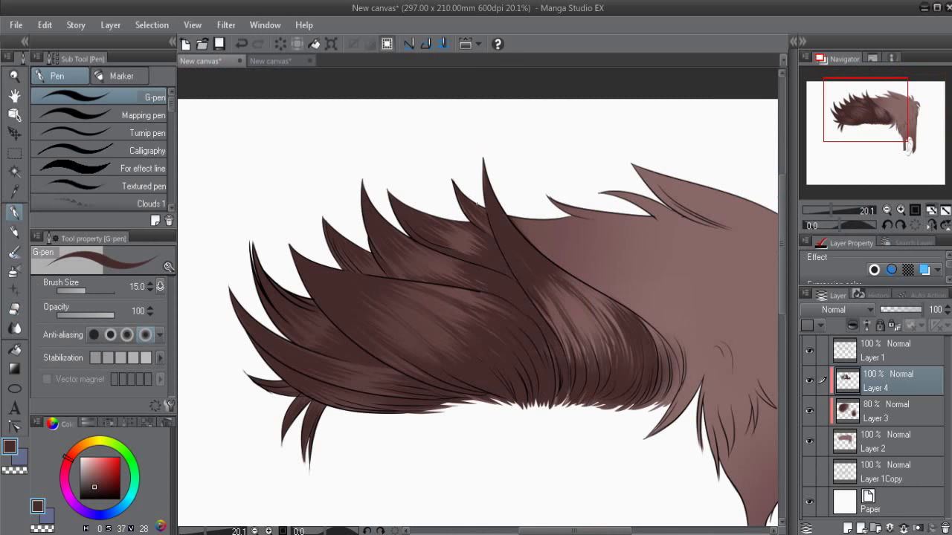
Step: Show the reference photo and hatch dark strands across the back hair
drag(682, 285, 512, 223)
click(872, 59)
mouse_move(623, 207)
mouse_down()
mouse_move(632, 238)
mouse_move(565, 276)
mouse_up()
mouse_move(581, 237)
mouse_down()
mouse_move(564, 277)
mouse_move(576, 260)
mouse_move(524, 296)
mouse_up()
mouse_move(569, 252)
mouse_down()
mouse_move(506, 312)
mouse_move(520, 313)
mouse_up()
drag(640, 203, 647, 229)
mouse_move(651, 184)
mouse_down()
mouse_move(673, 223)
mouse_move(574, 235)
mouse_up()
Step: Soften part of the new hatching and add dense dark strands along the hair edge
key(e)
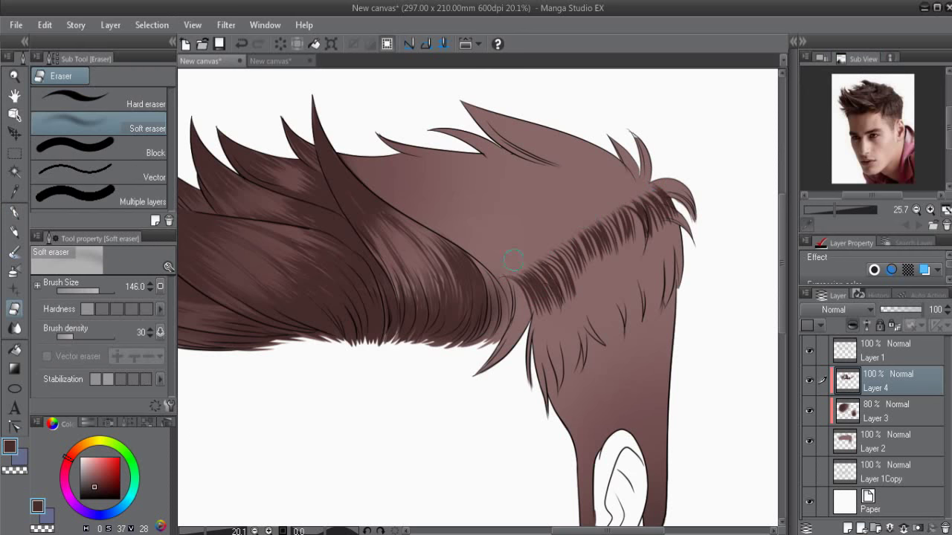
drag(506, 282, 568, 301)
key(p)
drag(581, 264, 567, 308)
mouse_move(574, 280)
mouse_down()
mouse_move(565, 301)
mouse_move(525, 332)
mouse_up()
drag(521, 280, 513, 350)
drag(521, 293, 499, 356)
drag(537, 303, 532, 359)
drag(535, 306, 530, 339)
mouse_move(545, 304)
mouse_down()
mouse_move(533, 369)
mouse_move(538, 391)
mouse_move(542, 345)
mouse_move(559, 386)
mouse_up()
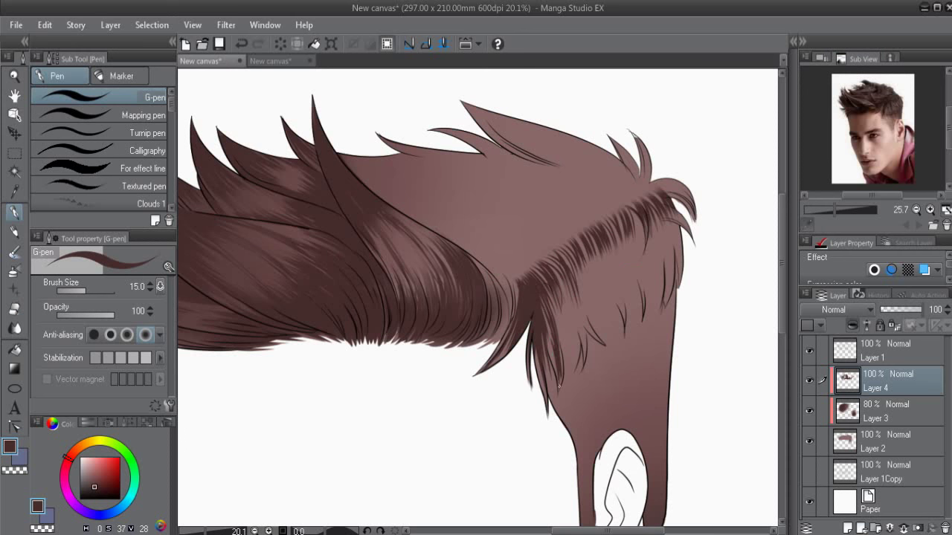
drag(556, 323, 547, 355)
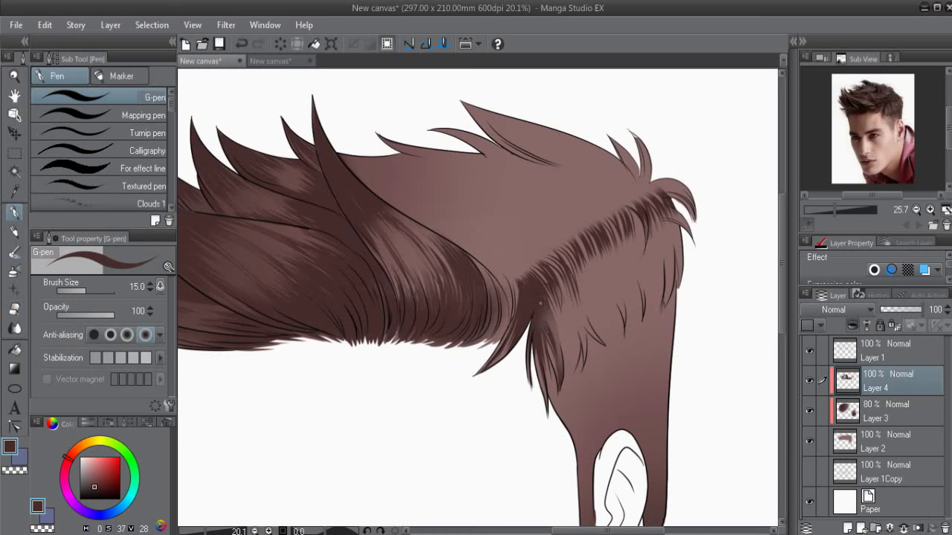
Step: Draw dark G-pen strands working up the upper hairline
mouse_move(566, 290)
mouse_down()
mouse_move(554, 238)
mouse_move(546, 267)
mouse_up()
drag(570, 205, 553, 266)
mouse_move(583, 185)
mouse_down()
mouse_move(567, 238)
mouse_move(582, 237)
mouse_up()
mouse_move(603, 182)
mouse_down()
mouse_move(593, 226)
mouse_move(611, 213)
mouse_up()
mouse_move(627, 155)
mouse_down()
mouse_move(613, 210)
mouse_move(638, 202)
mouse_move(570, 247)
mouse_up()
key(e)
key(p)
mouse_move(644, 174)
mouse_down()
mouse_move(577, 233)
mouse_move(573, 268)
mouse_up()
Step: Darken the hairline with more strands up to the top of the hair
drag(599, 208, 585, 258)
mouse_move(608, 198)
mouse_down()
mouse_move(595, 244)
mouse_move(603, 238)
mouse_move(585, 254)
mouse_up()
mouse_move(633, 180)
mouse_down()
mouse_move(619, 229)
mouse_move(622, 207)
mouse_up()
drag(550, 186, 513, 214)
mouse_move(572, 173)
mouse_down()
mouse_move(543, 195)
mouse_move(565, 178)
mouse_up()
mouse_move(606, 153)
mouse_down()
mouse_move(584, 169)
mouse_move(592, 163)
mouse_up()
drag(641, 135, 614, 151)
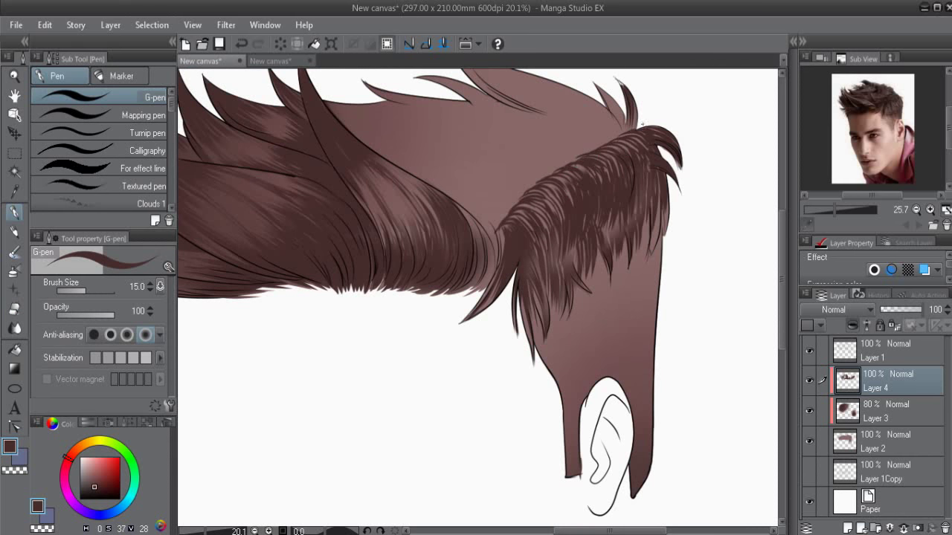
Step: Darken the hair edge toward the ear with the soft airbrush and ink strands at the front hair's right edge
key(b)
key(b)
drag(638, 187, 576, 403)
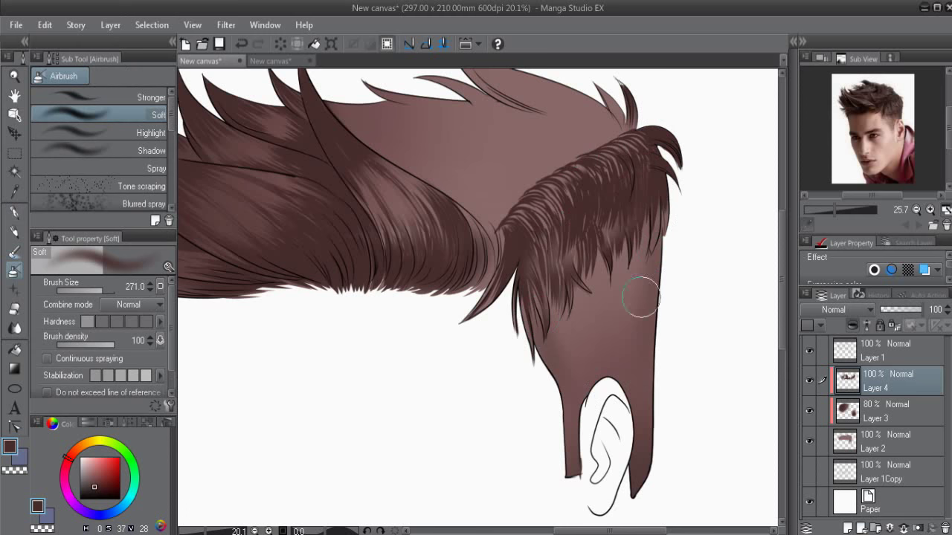
key(p)
drag(471, 220, 488, 293)
mouse_move(475, 221)
mouse_down()
mouse_move(516, 287)
mouse_move(614, 186)
mouse_up()
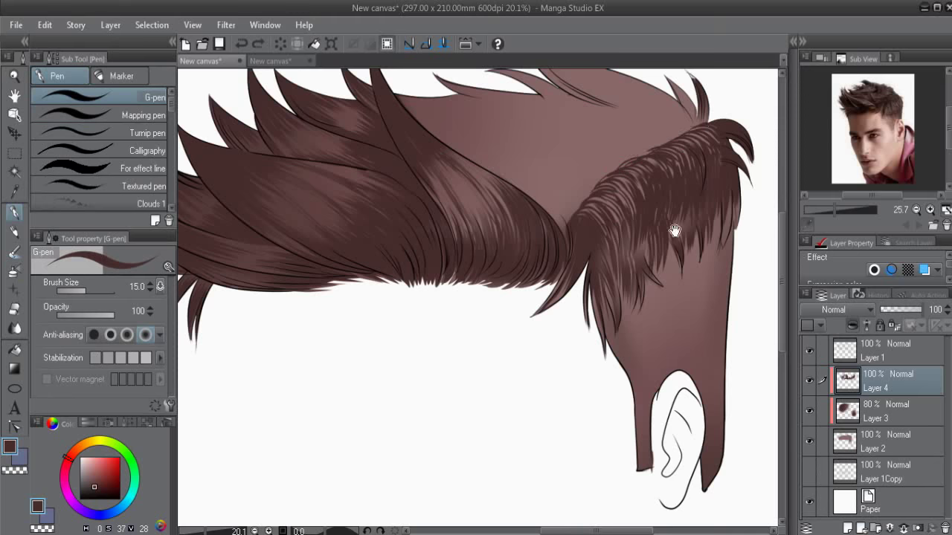
drag(638, 156, 615, 97)
mouse_move(618, 146)
mouse_down()
mouse_move(641, 255)
mouse_move(564, 200)
mouse_up()
Step: Draw dark strands over the hair above the ear, extending the mass up-left
drag(521, 294, 554, 380)
mouse_move(530, 339)
mouse_down()
mouse_move(565, 405)
mouse_move(567, 431)
mouse_up()
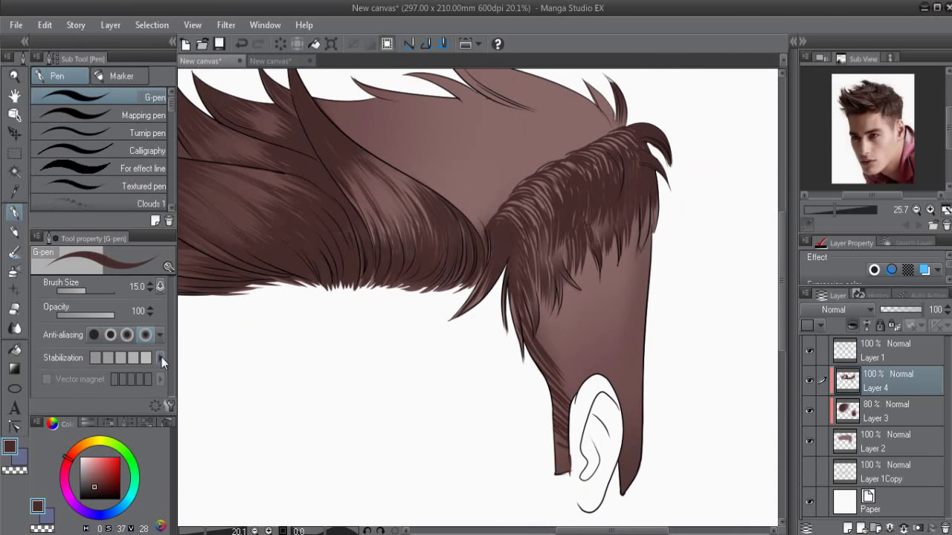
mouse_move(541, 348)
mouse_down()
mouse_move(569, 379)
mouse_move(572, 401)
mouse_up()
drag(552, 365, 573, 395)
drag(538, 333, 579, 382)
drag(536, 296, 576, 355)
mouse_move(540, 313)
mouse_down()
mouse_move(587, 374)
mouse_move(591, 367)
mouse_move(608, 379)
mouse_up()
Step: Hatch the hair gaps left of the ear with the Darker pencil, then set the view upright
key(p)
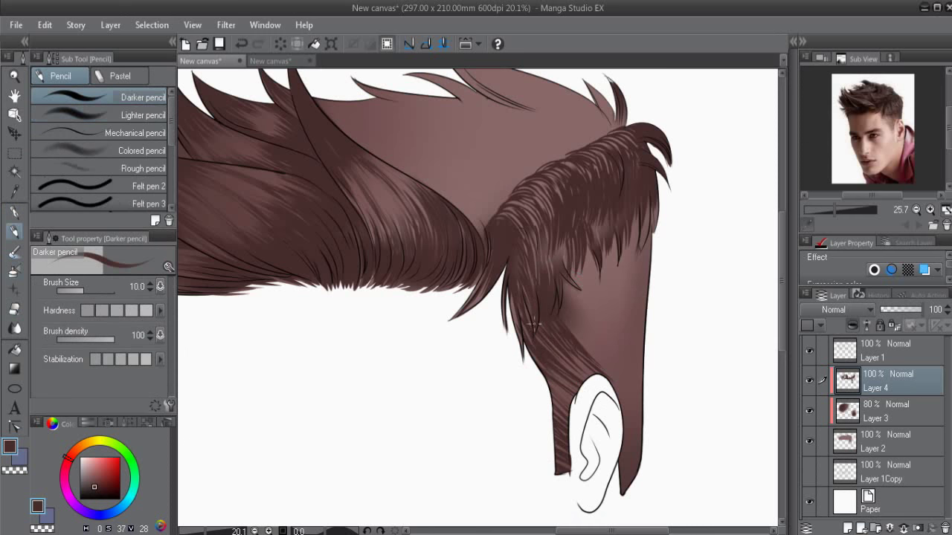
mouse_move(558, 300)
mouse_down()
mouse_move(587, 327)
mouse_move(580, 290)
mouse_move(613, 256)
mouse_move(632, 382)
mouse_move(587, 297)
mouse_move(595, 312)
mouse_move(635, 223)
mouse_move(641, 230)
mouse_move(611, 260)
mouse_move(617, 286)
mouse_up()
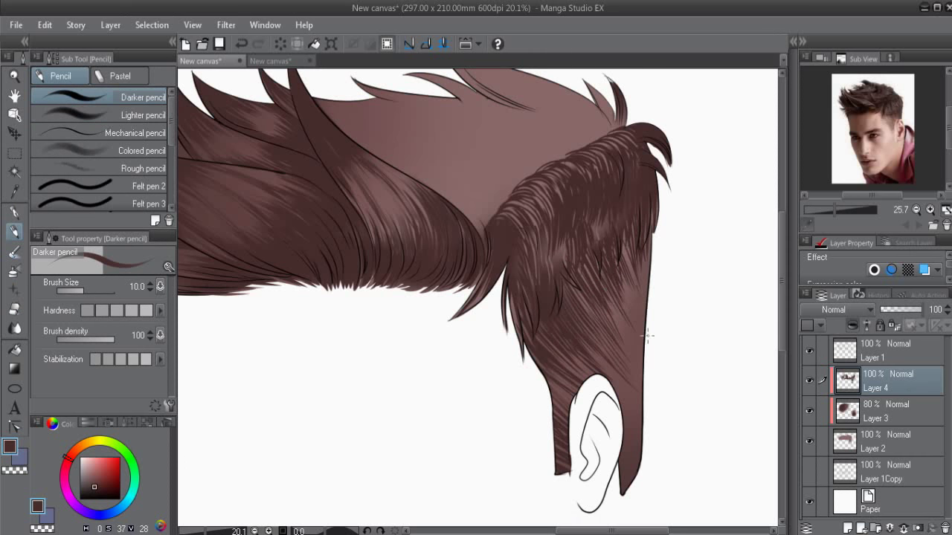
mouse_move(604, 366)
mouse_down()
mouse_move(460, 275)
mouse_move(449, 365)
mouse_up()
drag(448, 305, 431, 369)
drag(437, 327, 401, 383)
drag(497, 245, 480, 296)
drag(498, 235, 486, 276)
drag(503, 215, 494, 240)
key(ctrl+at)
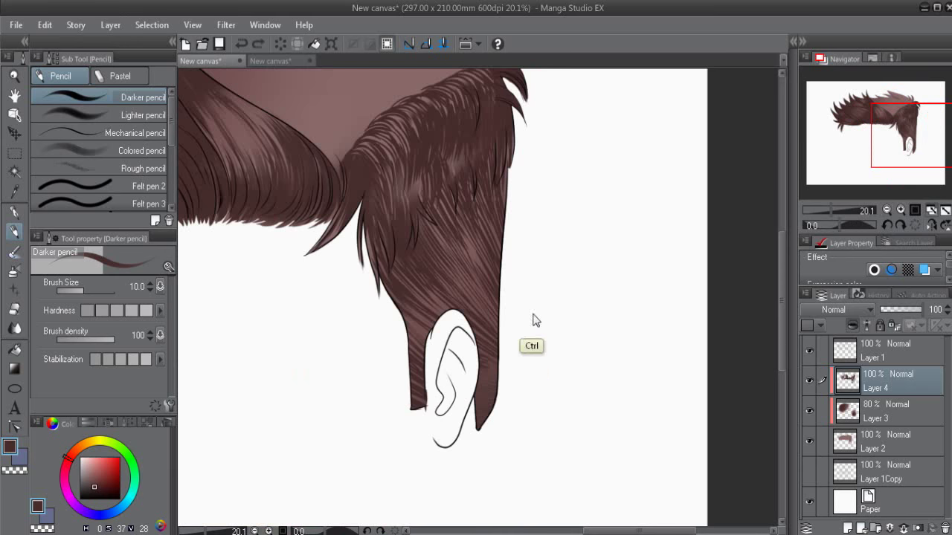
Step: Add faint hatching beside the top of the ear and light strands in the hair mass
drag(495, 335, 482, 359)
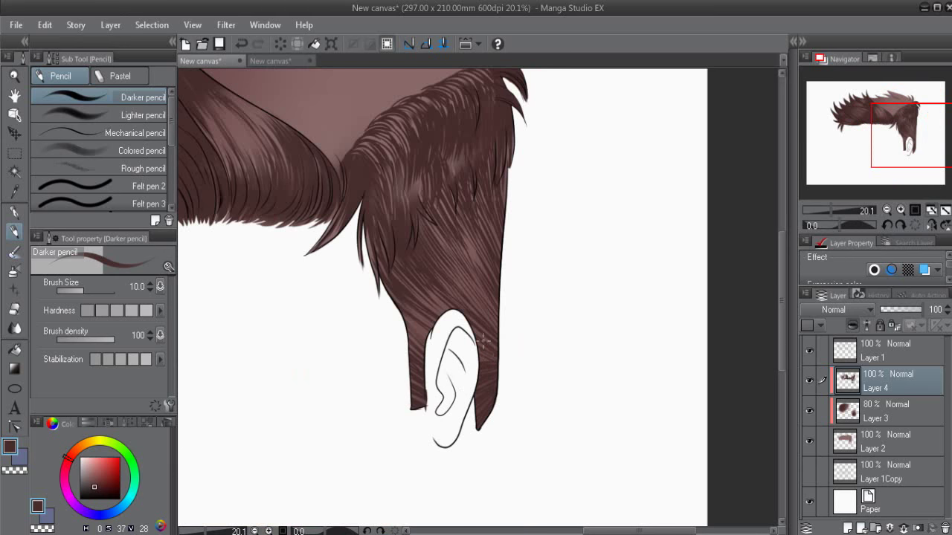
key(b)
key(e)
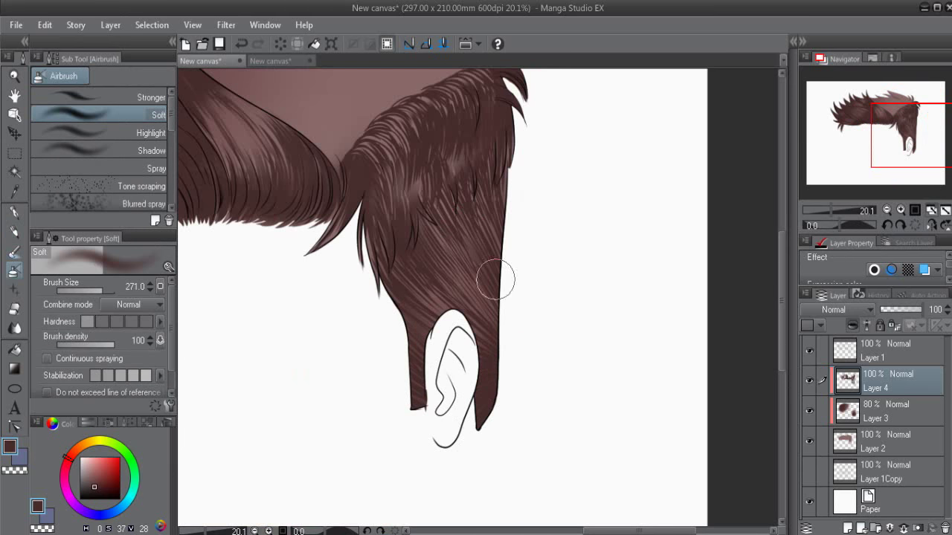
key(p)
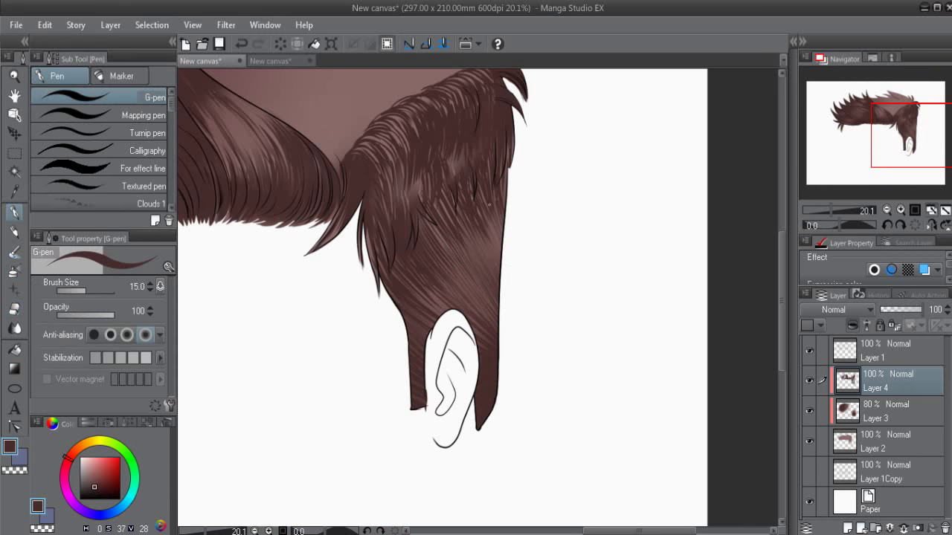
drag(459, 215, 488, 261)
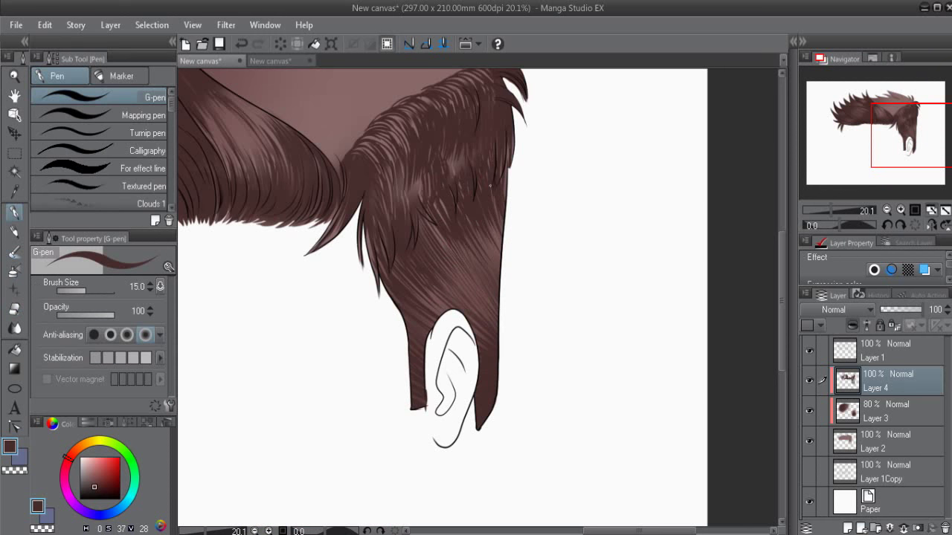
key(b)
key(p)
key(p)
key(e)
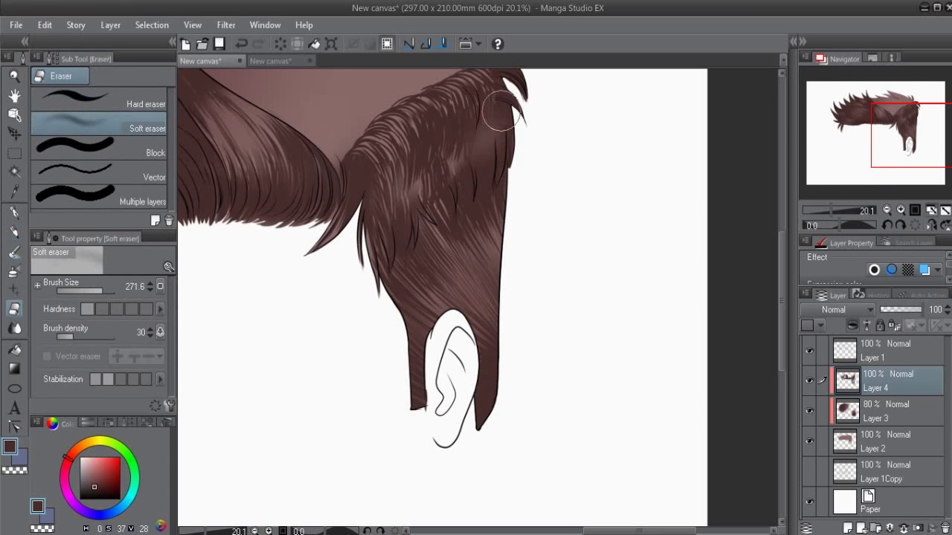
key(p)
Step: Zoom back in on the hair and hatch the tip of the upper strand dark
scroll(487, 198, down, 3)
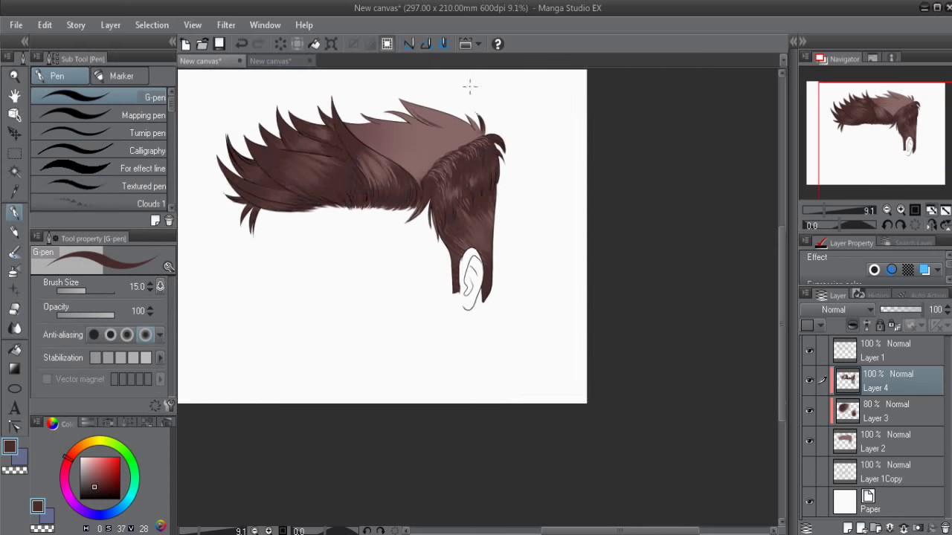
scroll(472, 89, up, 3)
mouse_move(476, 299)
mouse_down()
mouse_move(619, 307)
mouse_move(643, 283)
mouse_up()
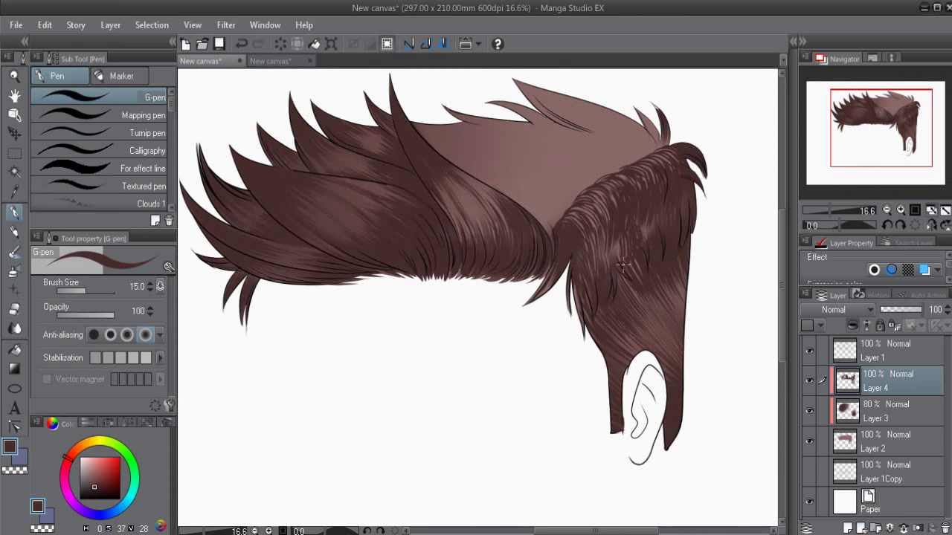
mouse_move(609, 249)
mouse_down()
mouse_move(617, 344)
mouse_move(650, 438)
mouse_up()
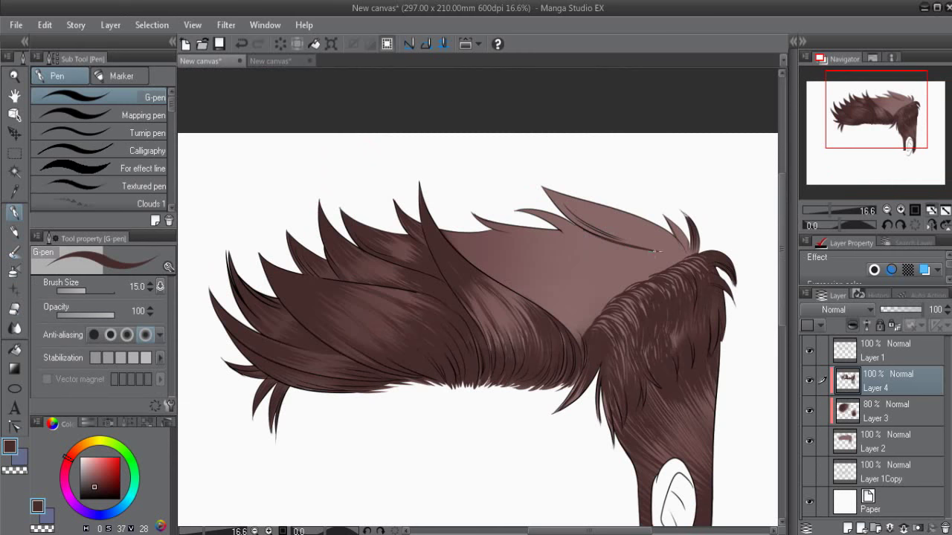
mouse_move(606, 238)
mouse_down()
mouse_move(557, 216)
mouse_move(554, 194)
mouse_up()
drag(617, 222, 565, 197)
click(887, 225)
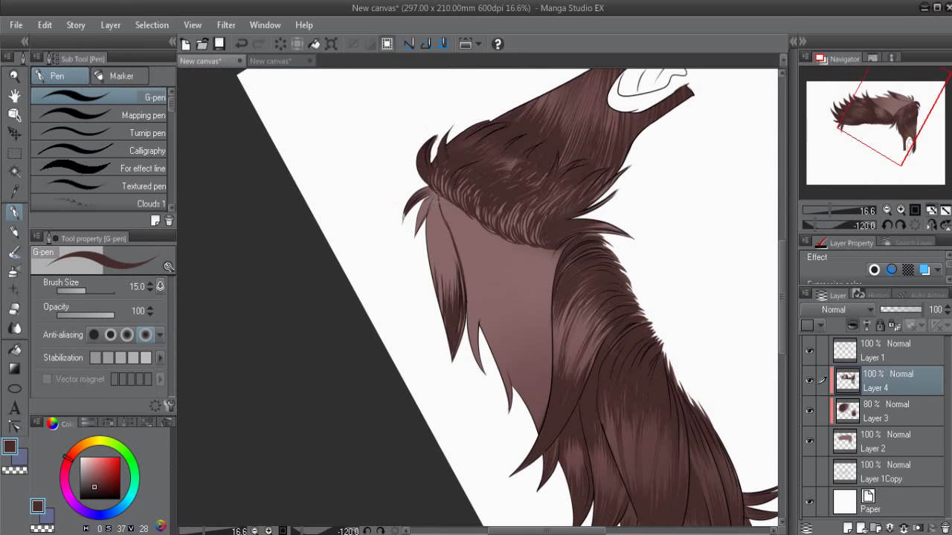
Step: Hatch the hanging hair strand, erasing and redrawing part of its lines
drag(447, 259, 437, 210)
scroll(420, 195, up, 3)
key(e)
drag(455, 357, 447, 283)
key(p)
drag(443, 324, 440, 274)
drag(475, 314, 469, 260)
Step: In a rotated view, hatch the tall hair strand and add lines along it
drag(461, 376, 476, 193)
drag(485, 250, 498, 186)
drag(462, 324, 467, 223)
drag(483, 308, 485, 212)
mouse_move(495, 316)
mouse_down()
mouse_move(494, 214)
mouse_move(471, 223)
mouse_up()
key(e)
key(p)
drag(487, 294, 488, 226)
drag(461, 273, 617, 330)
mouse_move(580, 226)
mouse_down()
mouse_move(582, 343)
mouse_move(578, 249)
mouse_up()
Step: Hatch the narrow hair strand from its base up to its tip
mouse_move(601, 348)
mouse_down()
mouse_move(584, 242)
mouse_move(595, 252)
mouse_up()
drag(589, 202, 576, 126)
drag(596, 207, 584, 149)
drag(600, 268, 593, 179)
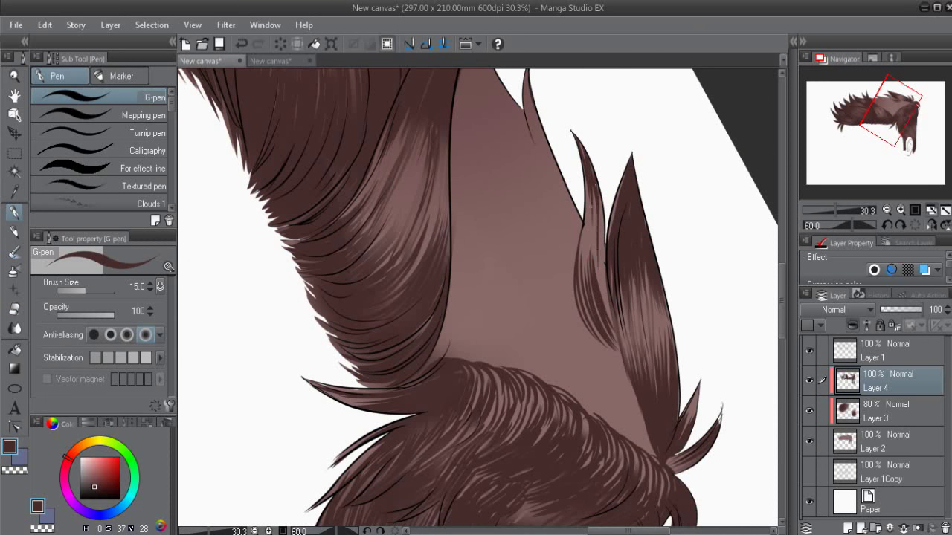
drag(588, 287, 583, 192)
drag(595, 338, 585, 286)
mouse_move(591, 238)
mouse_down()
mouse_move(587, 170)
mouse_move(601, 194)
mouse_up()
Step: Hatch the lower part of the strand, then return the view upright
key(e)
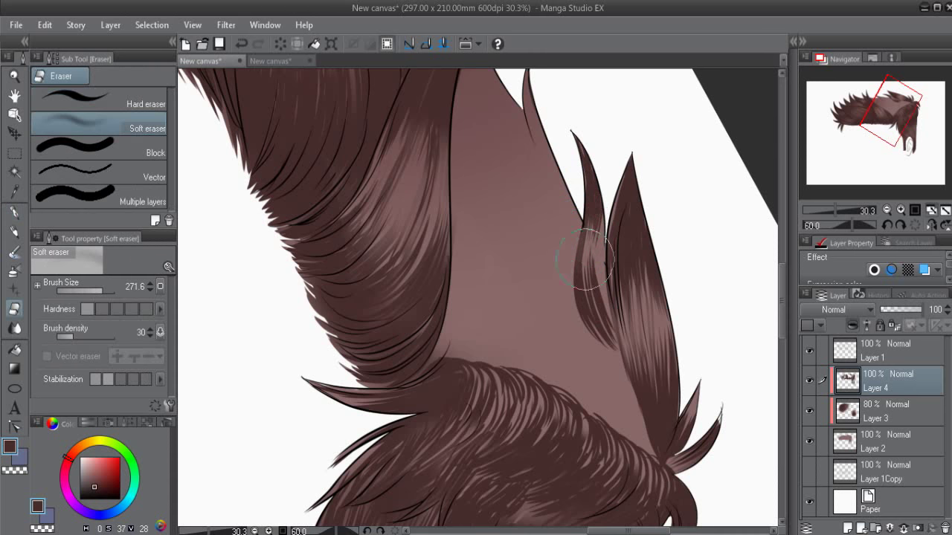
key(p)
drag(571, 188, 562, 272)
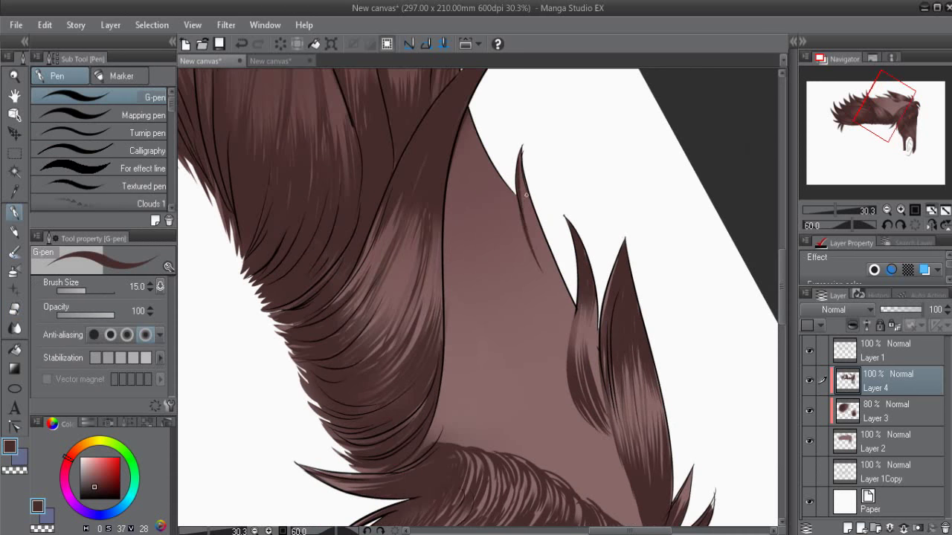
drag(571, 321, 555, 285)
drag(576, 347, 577, 300)
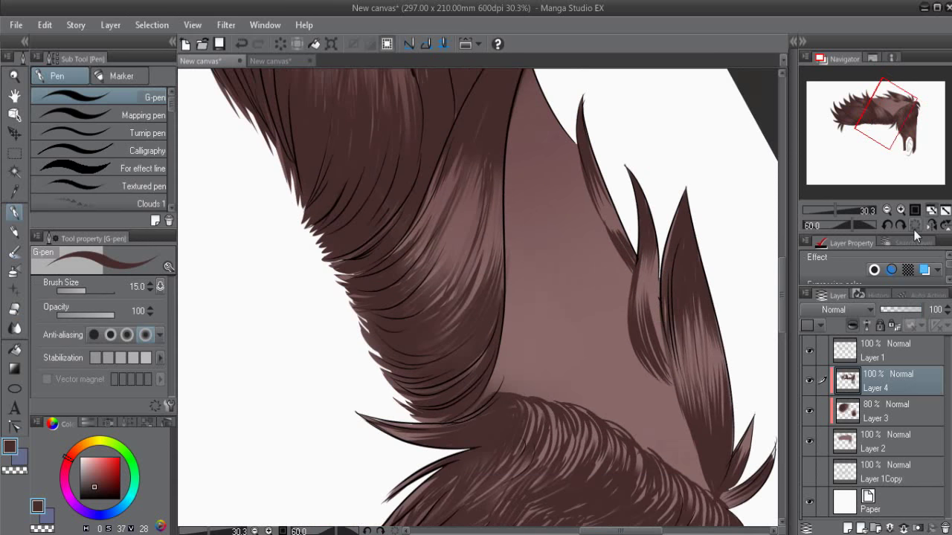
click(915, 225)
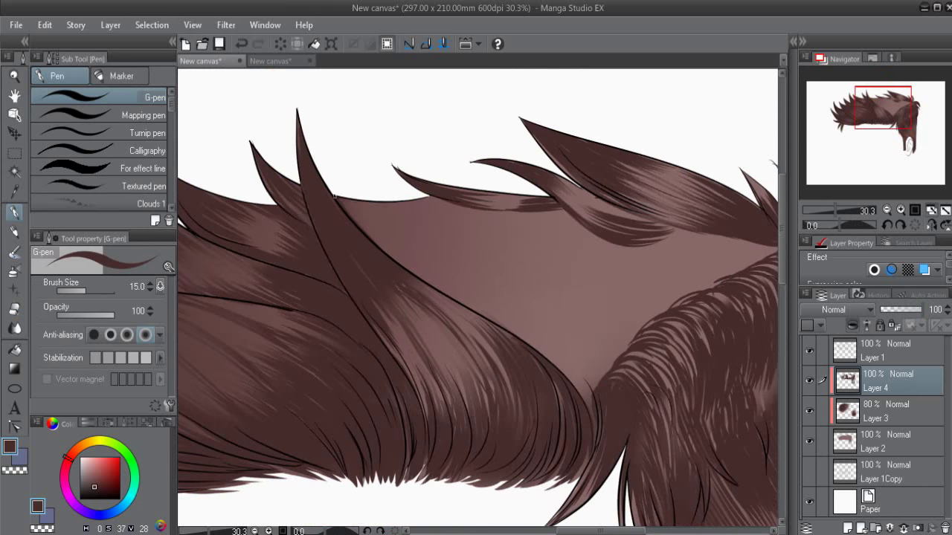
Step: Draw long curved strand lines and short hatching at the strand edge, lightening part with the eraser
drag(340, 203, 619, 337)
drag(345, 219, 604, 372)
mouse_move(595, 356)
mouse_down()
mouse_move(565, 284)
mouse_move(585, 300)
mouse_move(602, 367)
mouse_up()
key(e)
drag(617, 333, 592, 386)
key(p)
drag(594, 327, 598, 362)
drag(617, 305, 614, 357)
mouse_move(840, 226)
mouse_down()
mouse_move(881, 214)
mouse_move(855, 226)
mouse_up()
Step: Hatch a hair strand with vertical lines in the tilted view
drag(410, 175, 405, 290)
drag(416, 156, 414, 298)
drag(435, 156, 420, 308)
drag(418, 215, 413, 320)
drag(439, 175, 424, 326)
drag(429, 200, 428, 316)
Step: Shrink the G-pen to size 10 and hatch the strand down to its lower part
key(bracketleft)
key(bracketleft)
drag(424, 264, 420, 342)
drag(417, 239, 412, 357)
drag(460, 406, 470, 452)
mouse_move(467, 365)
mouse_down()
mouse_move(455, 463)
mouse_move(445, 461)
mouse_up()
drag(434, 368, 439, 420)
drag(452, 438, 462, 486)
Step: Fill the next hair strand with long fine hatching lines along its length
drag(495, 131, 451, 213)
drag(454, 162, 441, 287)
drag(445, 186, 436, 329)
drag(440, 222, 433, 308)
drag(496, 134, 459, 344)
drag(465, 216, 452, 377)
drag(453, 248, 445, 356)
mouse_move(508, 133)
mouse_down()
mouse_move(484, 223)
mouse_move(475, 224)
mouse_move(472, 349)
mouse_up()
drag(496, 171, 481, 312)
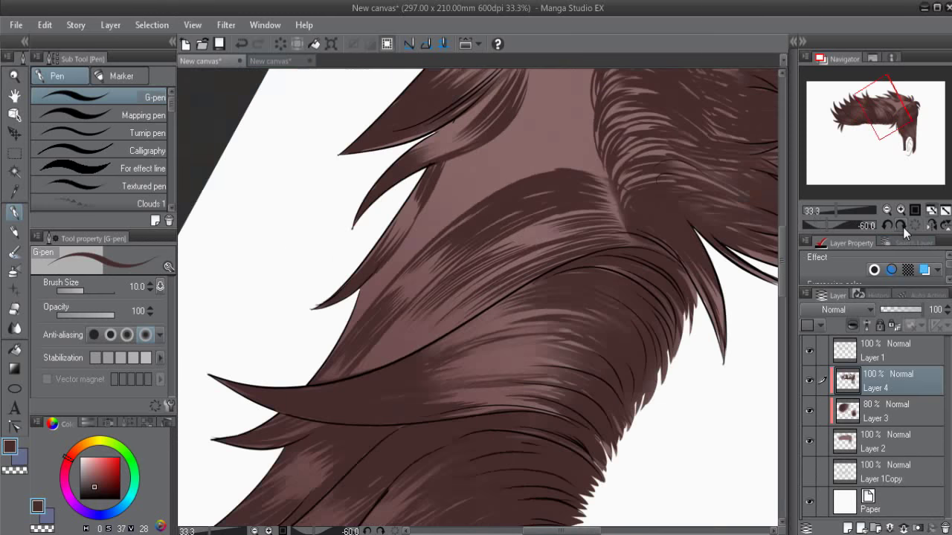
Step: Turn the view around, hatch further along the strand, then set the view upright
drag(475, 417, 478, 183)
drag(491, 143, 467, 235)
drag(478, 180, 461, 270)
drag(474, 221, 467, 260)
drag(502, 357, 520, 310)
drag(524, 277, 492, 363)
drag(527, 252, 500, 340)
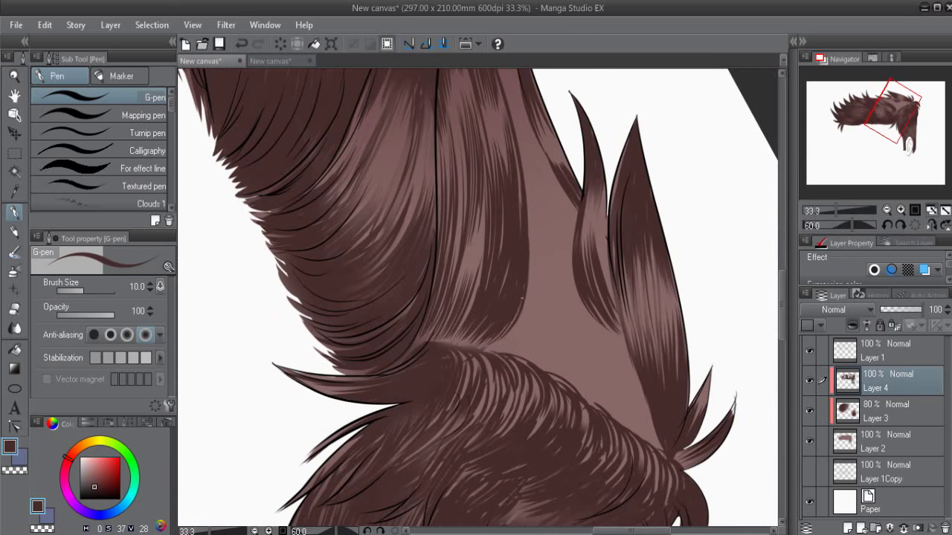
click(915, 227)
Step: Hatch the upright hair strands on the right side with fine lines
drag(557, 340, 545, 313)
mouse_move(574, 236)
mouse_down()
mouse_move(594, 320)
mouse_move(607, 309)
mouse_move(582, 323)
mouse_up()
drag(558, 236, 590, 330)
drag(574, 259, 588, 330)
drag(580, 274, 592, 335)
mouse_move(625, 219)
mouse_down()
mouse_move(643, 289)
mouse_move(652, 282)
mouse_up()
mouse_move(641, 218)
mouse_down()
mouse_move(658, 276)
mouse_move(536, 251)
mouse_up()
drag(542, 253, 559, 301)
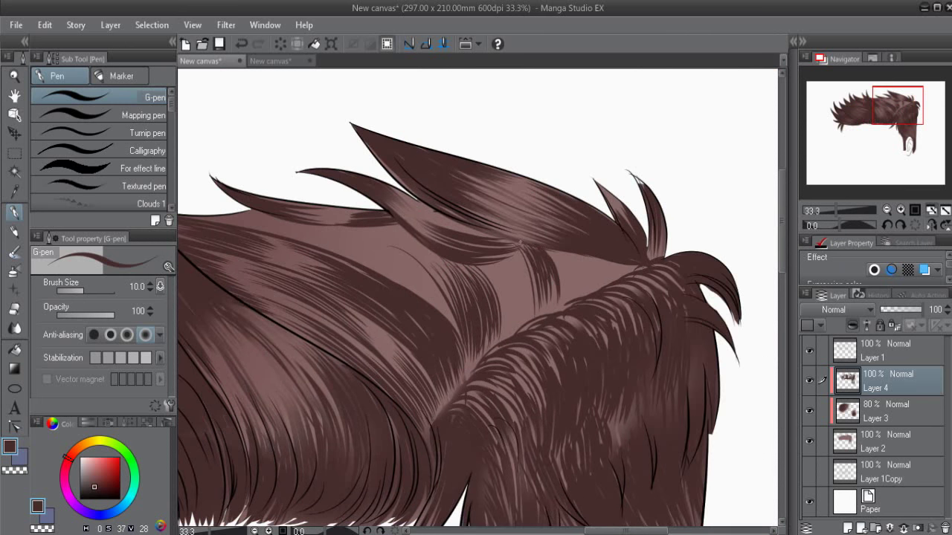
Step: Add fine hatching to the hair near the crown
drag(519, 241, 533, 272)
mouse_move(578, 257)
mouse_down()
mouse_move(595, 295)
mouse_move(569, 284)
mouse_up()
drag(551, 250, 563, 287)
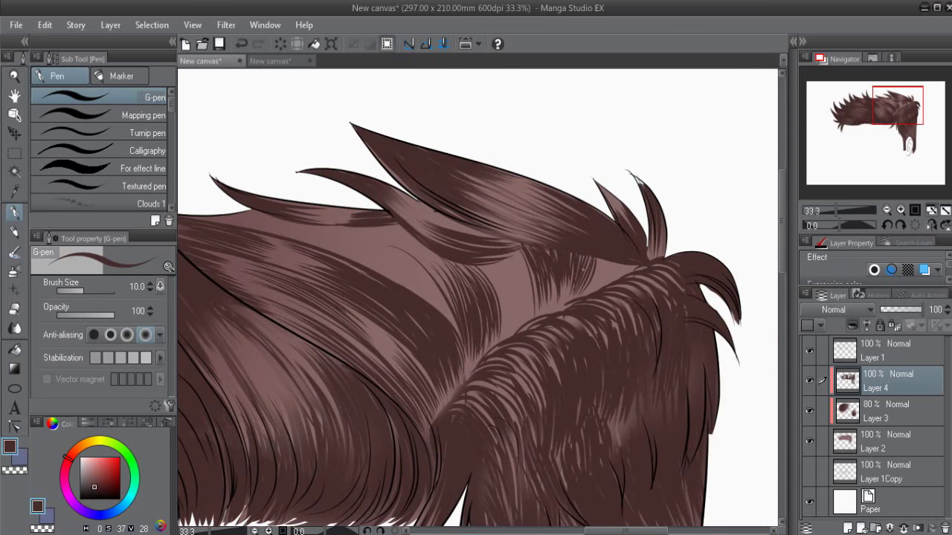
mouse_move(599, 251)
mouse_down()
mouse_move(629, 284)
mouse_move(619, 284)
mouse_up()
drag(607, 252, 595, 293)
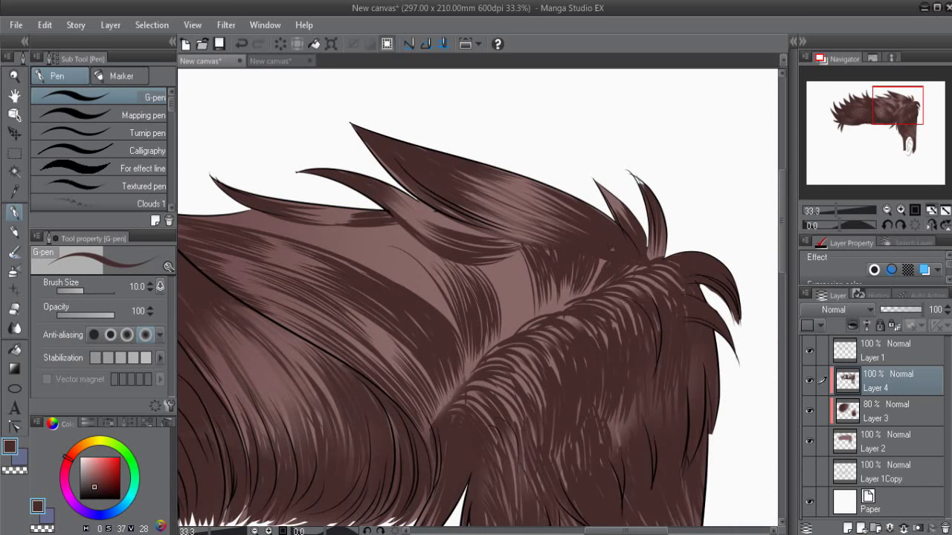
key(b)
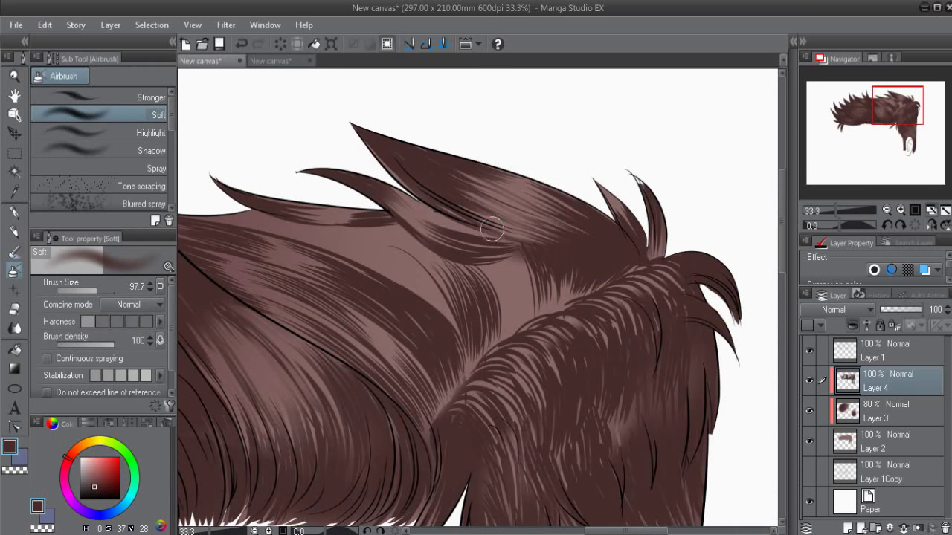
key(p)
Step: Hatch the hair just below the crown with a few more strokes
drag(506, 264, 495, 327)
mouse_move(516, 259)
mouse_down()
mouse_move(504, 326)
mouse_move(513, 316)
mouse_up()
drag(529, 253, 514, 313)
drag(510, 265, 494, 324)
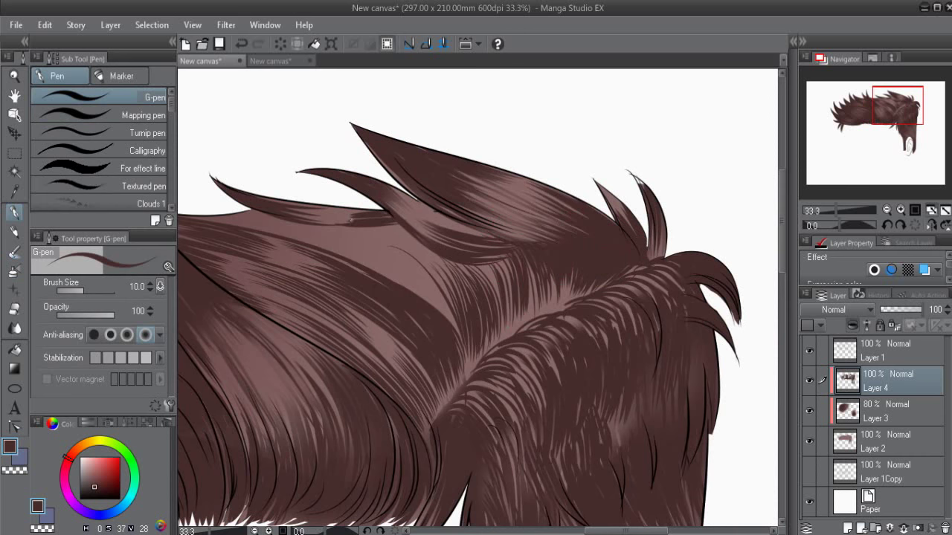
click(885, 225)
Step: Add thin dark strands with the view tilted at 75, 30 and 45 degrees, then reset the view
drag(494, 297, 490, 203)
drag(488, 273, 477, 165)
scroll(467, 198, up, 2)
drag(467, 199, 484, 310)
click(915, 224)
click(886, 224)
mouse_move(531, 333)
mouse_down()
mouse_move(534, 258)
mouse_move(548, 266)
mouse_move(504, 203)
mouse_up()
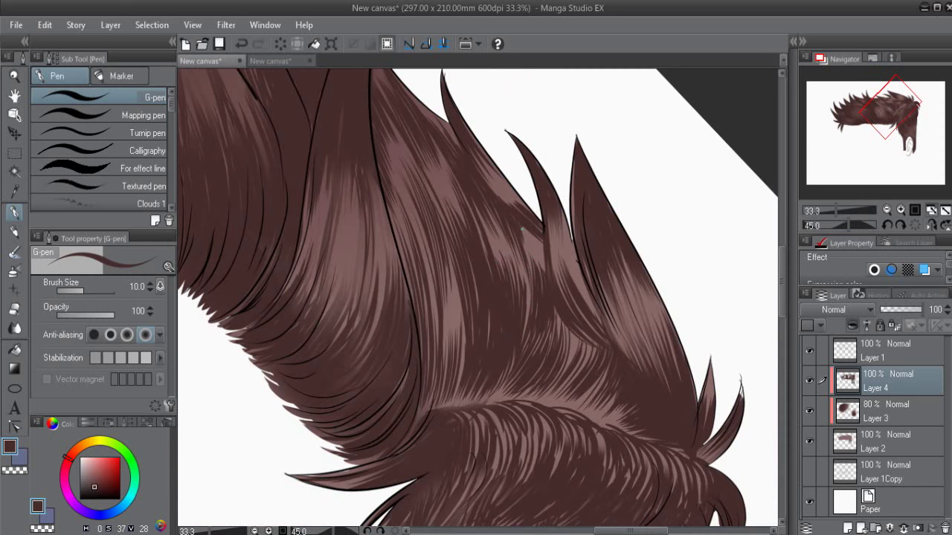
key(ctrl+0)
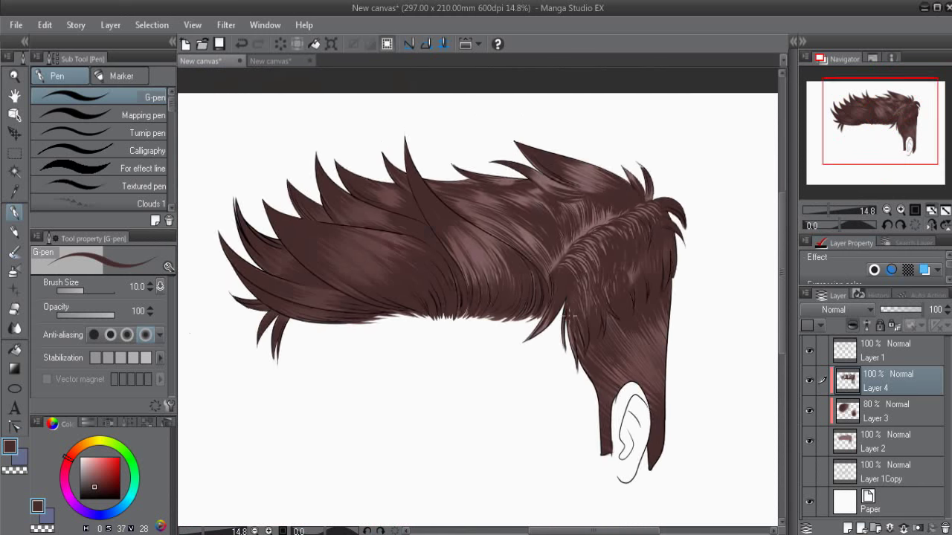
Step: Erase stray dark strands at the hair's right edge and thin strips above the ear
scroll(690, 228, up, 2)
key(e)
mouse_move(690, 227)
mouse_down()
mouse_move(682, 273)
mouse_move(662, 272)
mouse_up()
drag(661, 236, 654, 276)
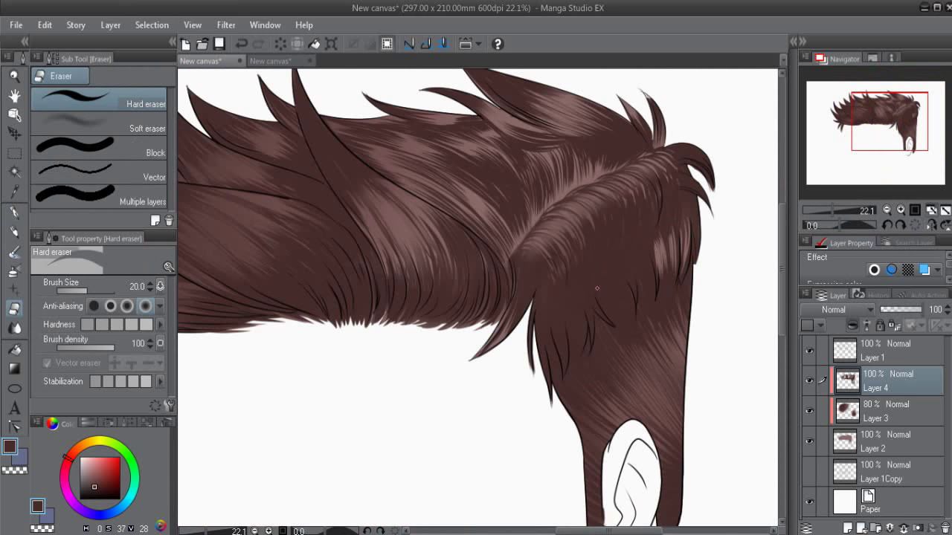
scroll(580, 324, down, 2)
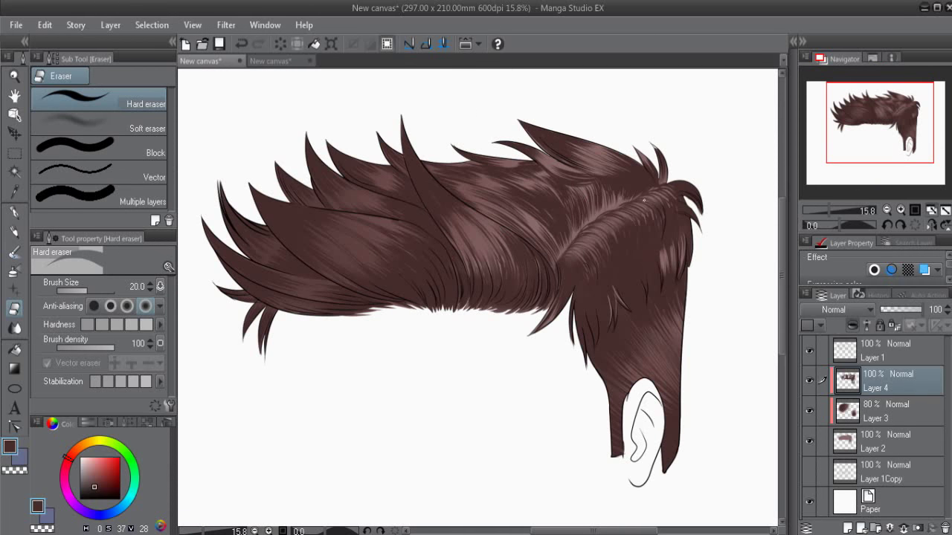
scroll(641, 213, up, 1)
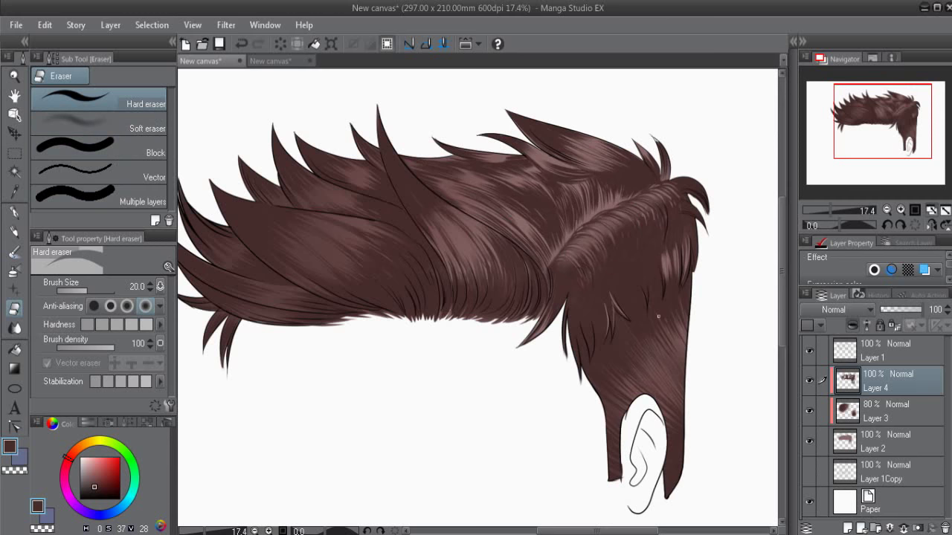
scroll(658, 316, up, 2)
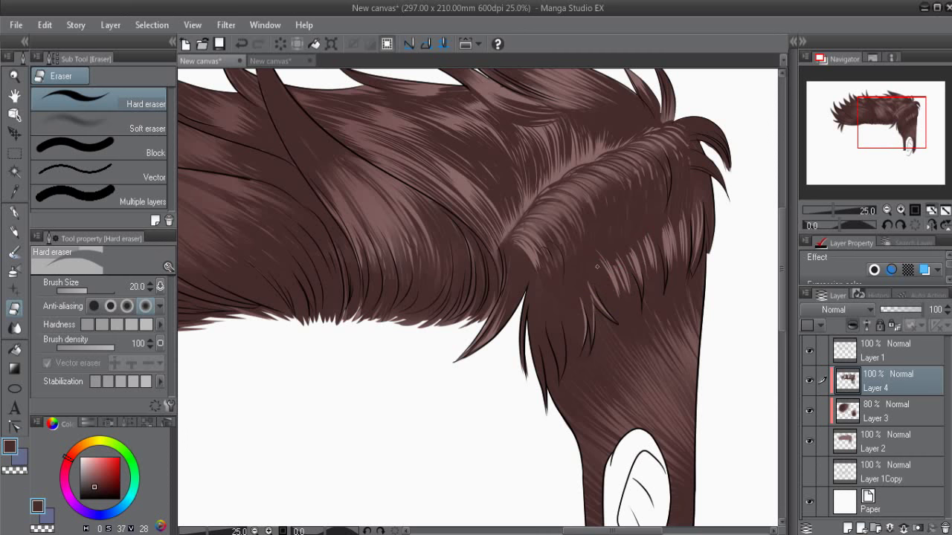
key(ctrl+z)
mouse_move(560, 349)
mouse_down()
mouse_move(554, 313)
mouse_move(523, 361)
mouse_up()
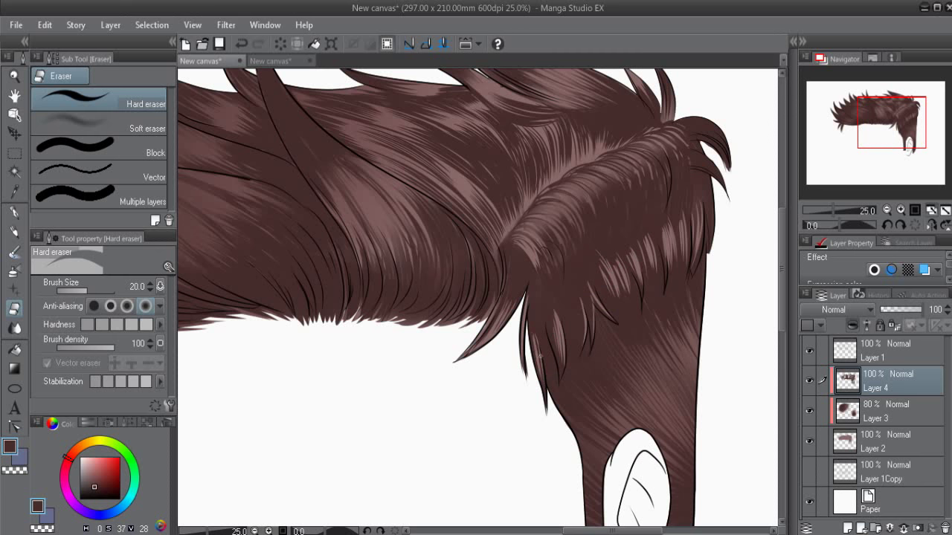
drag(577, 339, 569, 302)
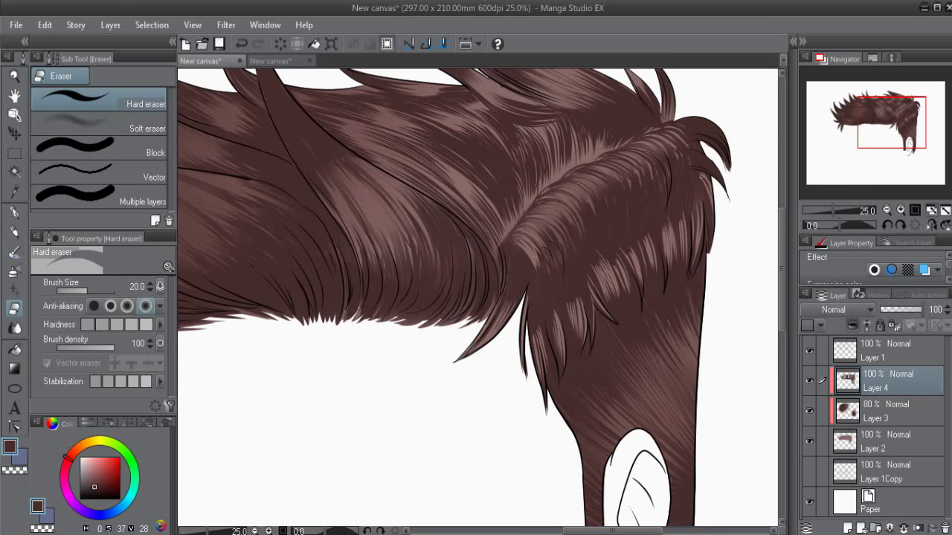
Step: Switch to the Soft airbrush and create empty Layer 5 above Layer 4
key(b)
scroll(564, 376, down, 3)
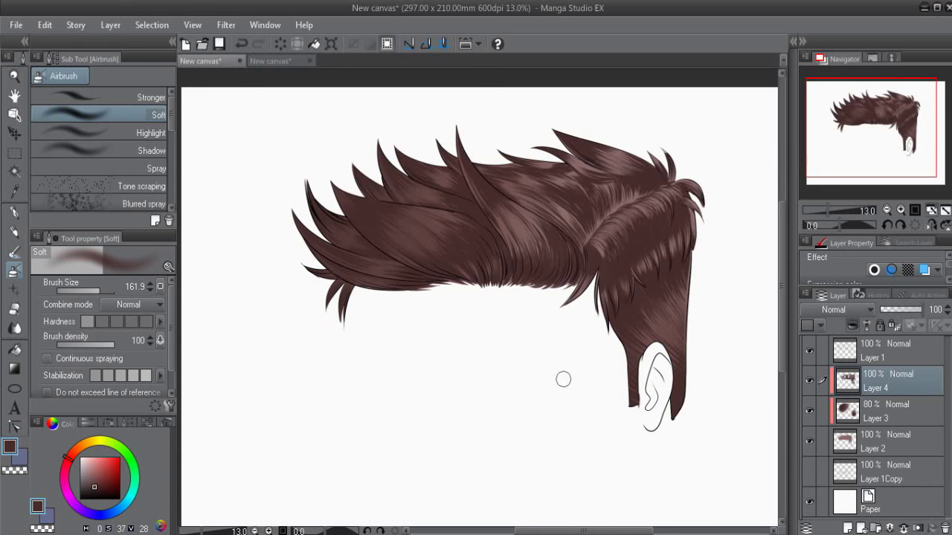
scroll(522, 215, down, 1)
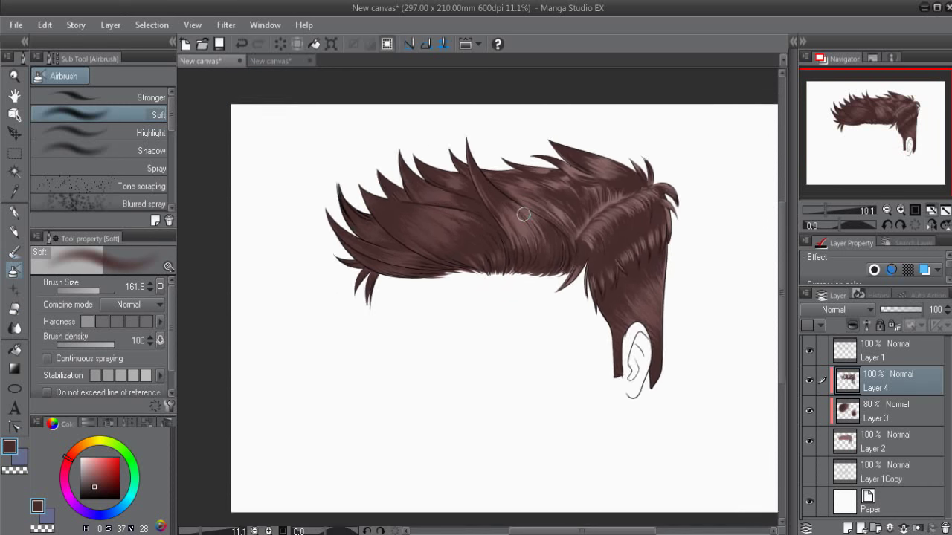
scroll(522, 215, up, 1)
scroll(588, 375, up, 1)
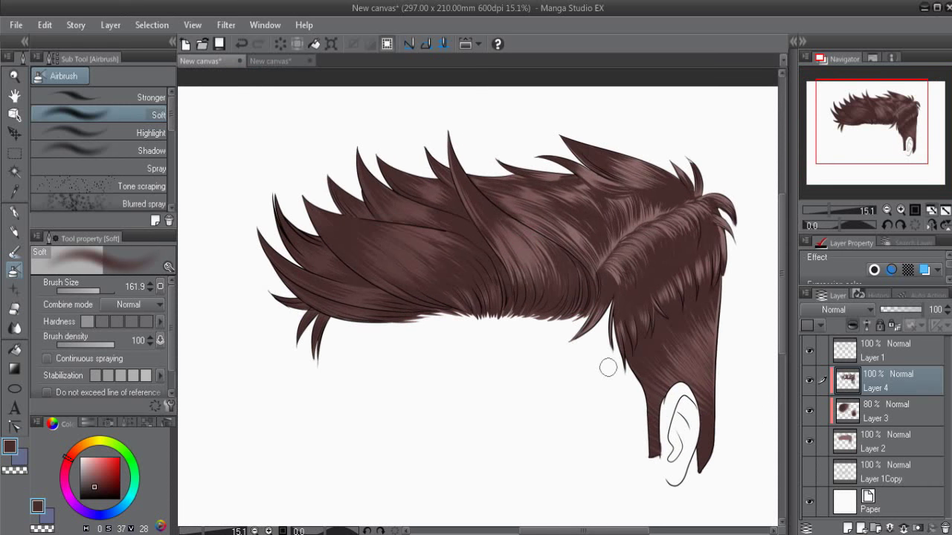
click(848, 527)
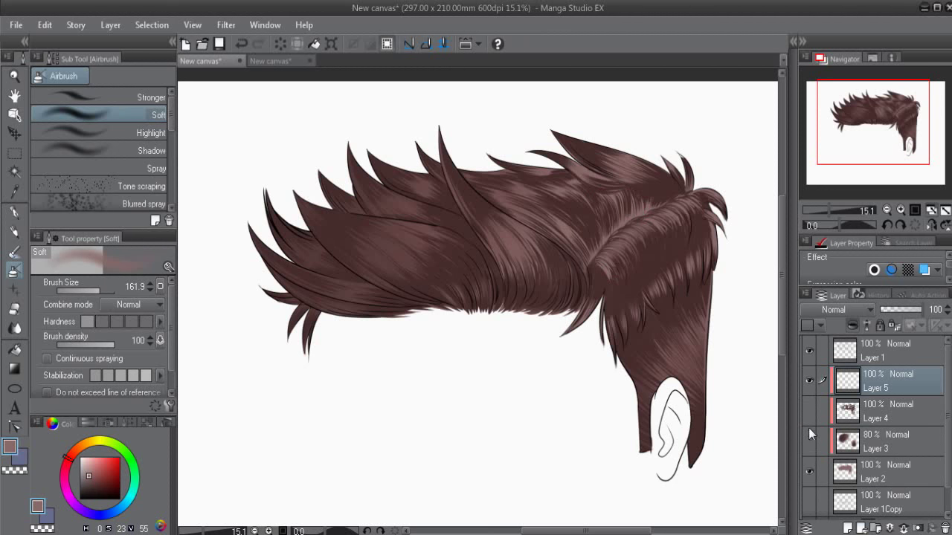
Step: Toggle Layers 3 and 4 off and on, then pick a light beige brush colour
drag(809, 420, 811, 440)
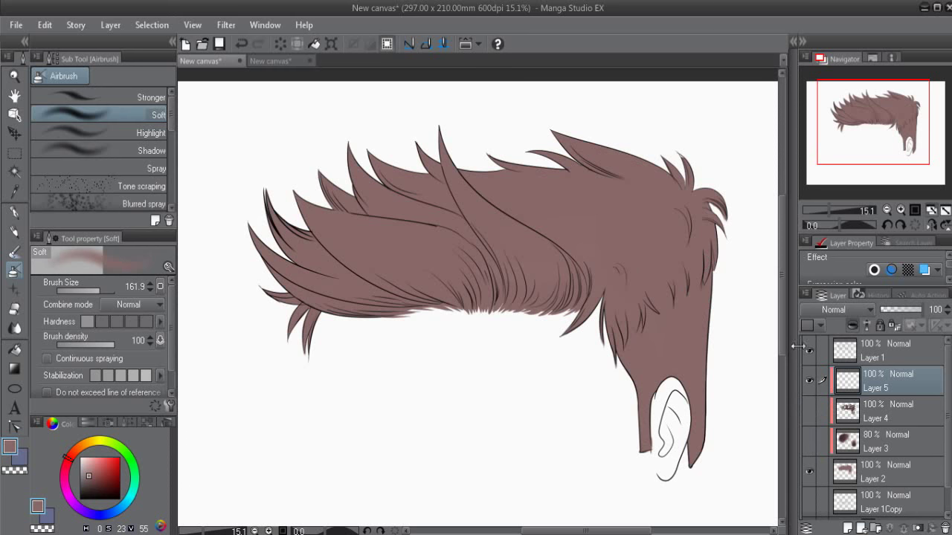
drag(810, 410, 811, 442)
click(99, 482)
drag(99, 481, 89, 473)
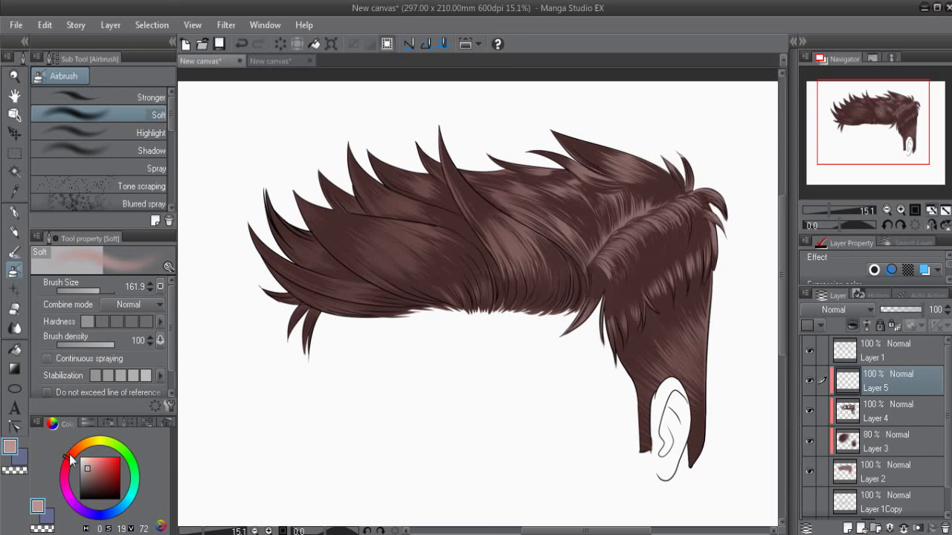
drag(76, 450, 81, 446)
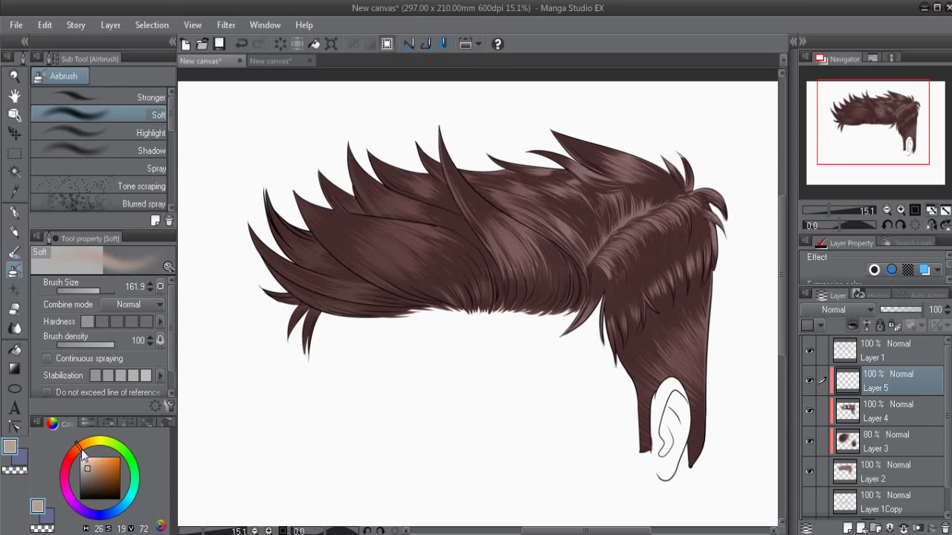
click(96, 467)
Step: Switch to the G-pen at brush size 10 with the upper hair in view
key(p)
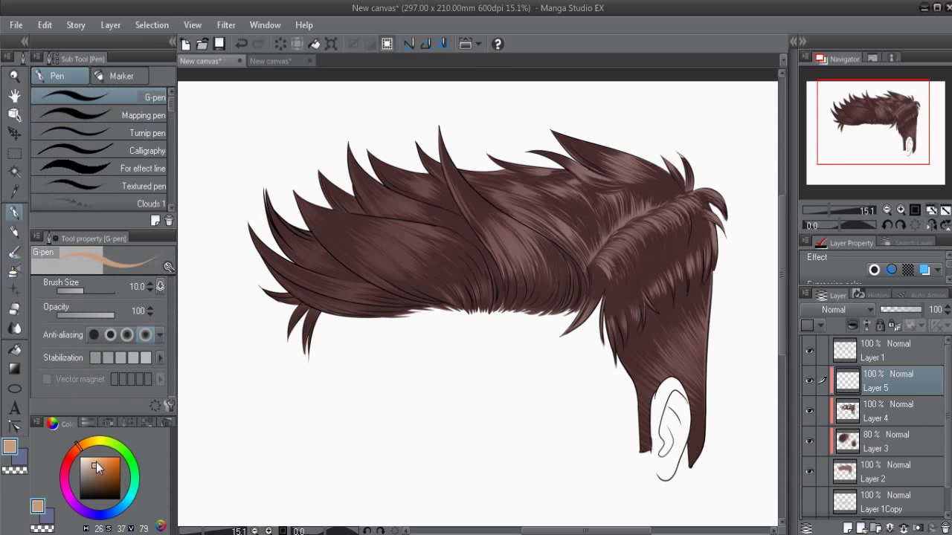
scroll(372, 282, up, 1)
scroll(446, 267, up, 1)
scroll(476, 263, up, 1)
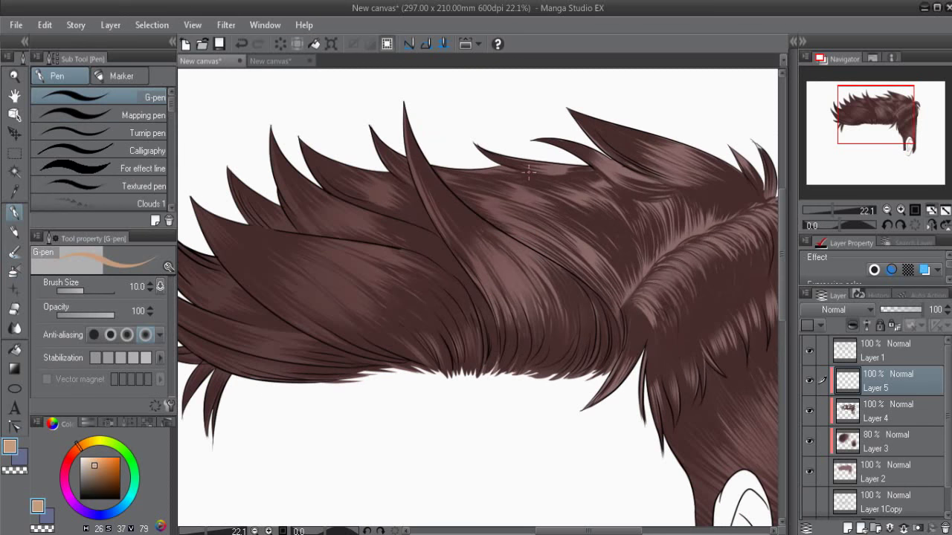
scroll(477, 262, up, 1)
drag(476, 262, 424, 246)
key(bracketright)
key(bracketright)
key(bracketright)
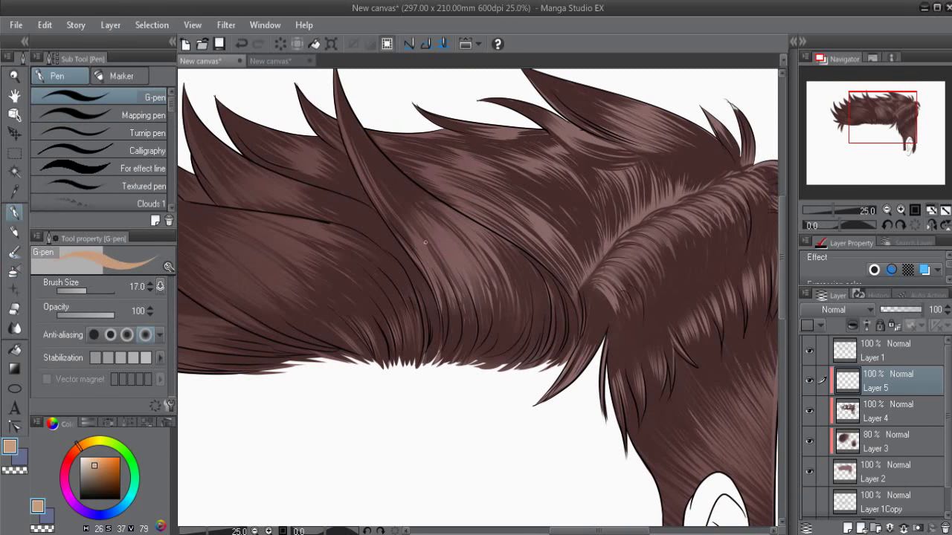
key(bracketleft)
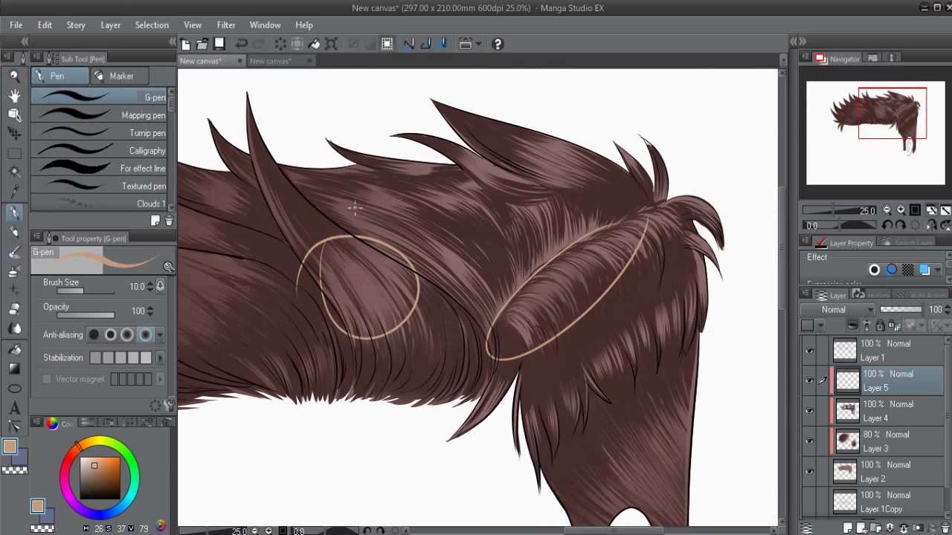
Step: Sketch ellipses marking the highlight areas on the hair, then remove them
drag(372, 176, 371, 177)
drag(430, 231, 425, 227)
mouse_move(317, 231)
mouse_down()
mouse_move(461, 286)
mouse_move(285, 279)
mouse_move(266, 329)
mouse_move(599, 333)
mouse_up()
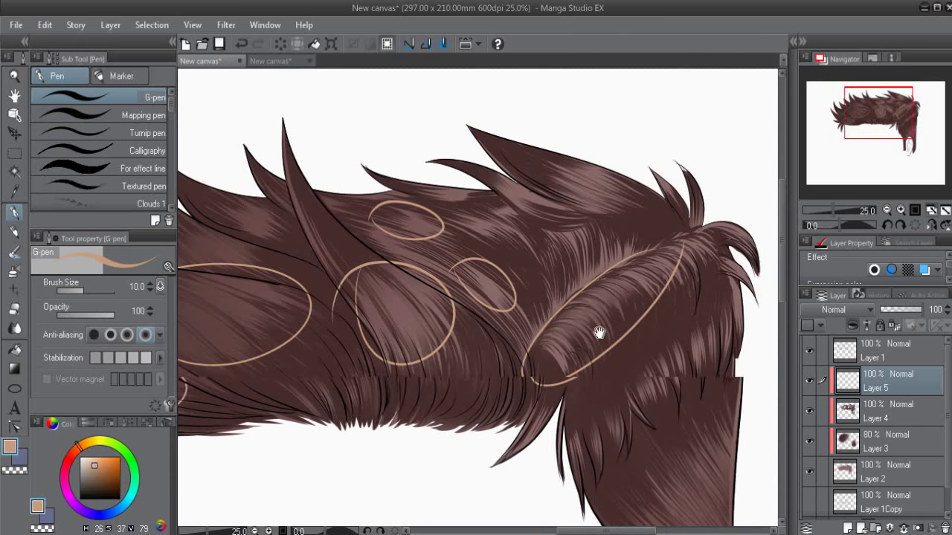
key(ctrl+z)
drag(383, 280, 421, 220)
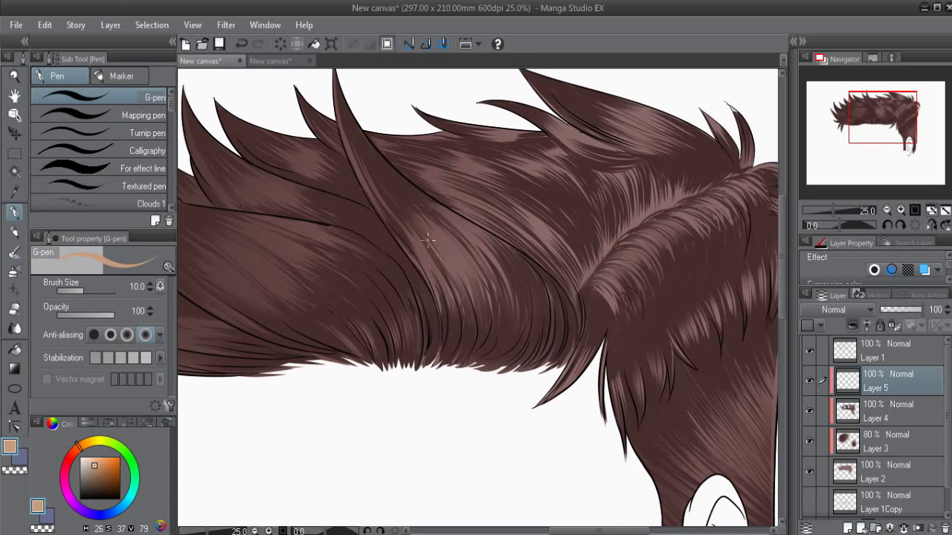
Step: Hatch a widening beige highlight patch on the central fringe lock
drag(451, 275, 434, 244)
drag(453, 275, 429, 232)
drag(470, 277, 456, 238)
mouse_move(490, 273)
mouse_down()
mouse_move(455, 227)
mouse_move(475, 230)
mouse_up()
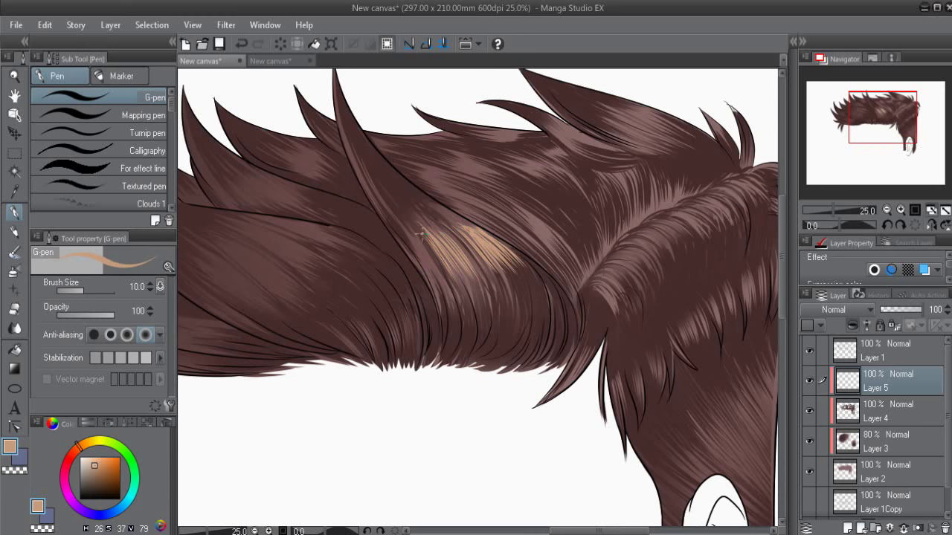
Step: Hatch beige highlights at the patch's left edge, near the parting, on the right strand tips and upper strand
drag(437, 273, 413, 234)
scroll(575, 281, right, 1)
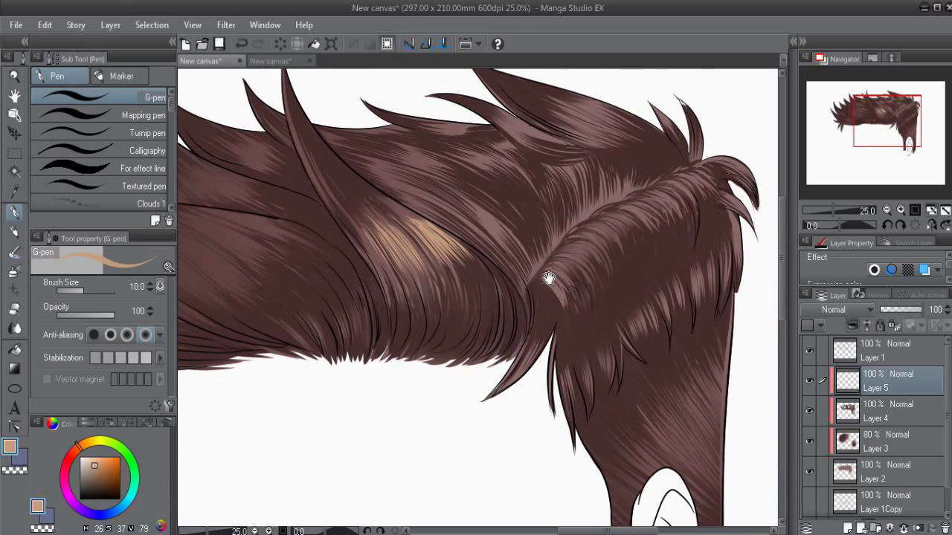
scroll(576, 272, right, 1)
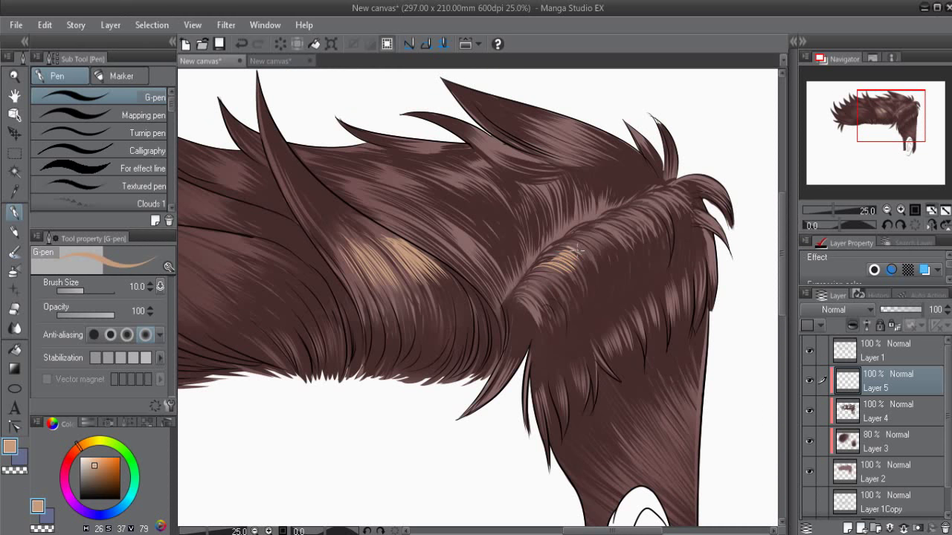
drag(552, 277, 526, 295)
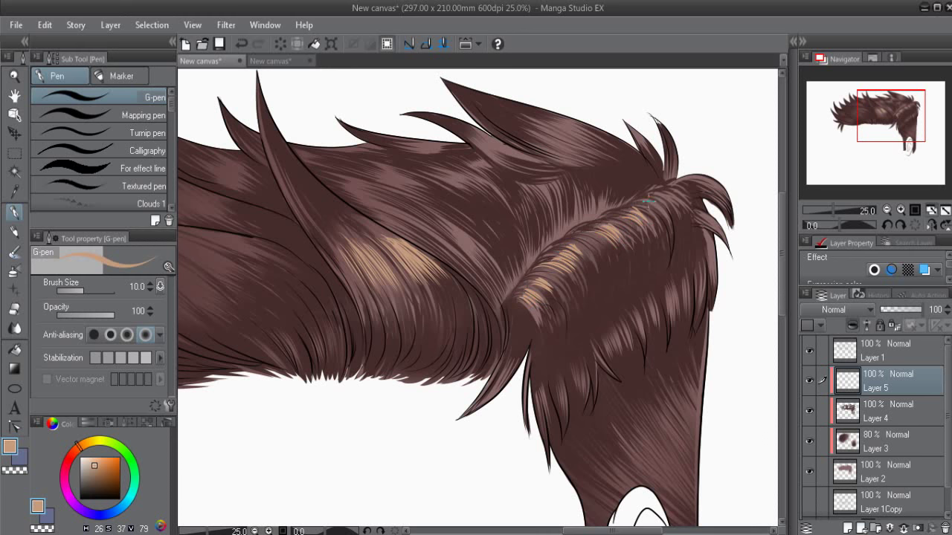
drag(721, 195, 680, 179)
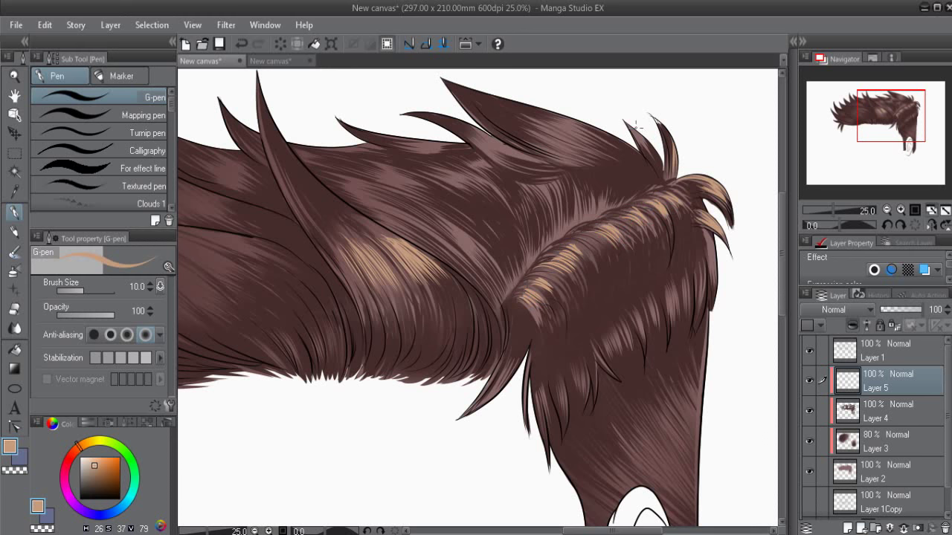
mouse_move(580, 158)
mouse_down()
mouse_move(599, 138)
mouse_move(580, 136)
mouse_move(583, 216)
mouse_up()
Step: Add a faint tan stroke on the darker crown hair and rotate the view 45° clockwise
mouse_move(526, 220)
mouse_down()
mouse_move(472, 263)
mouse_move(438, 259)
mouse_up()
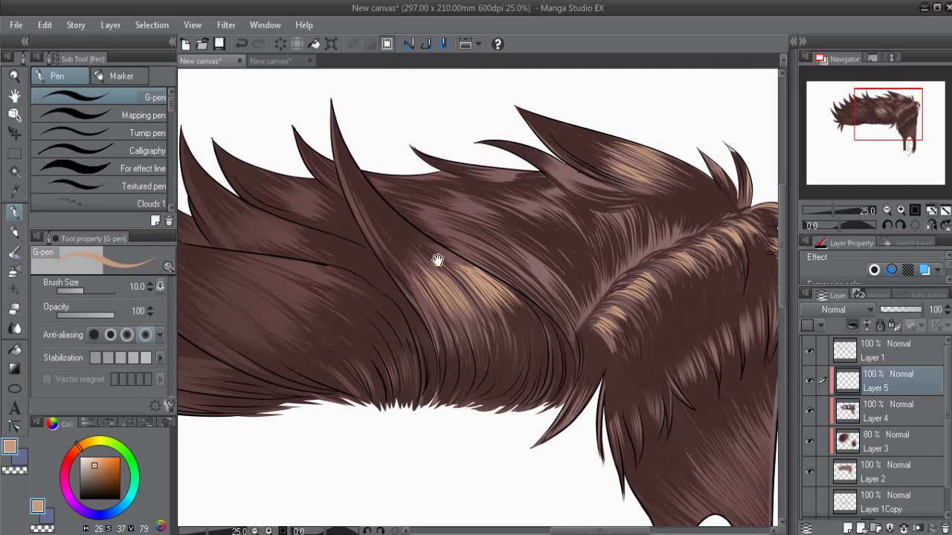
drag(504, 258, 447, 235)
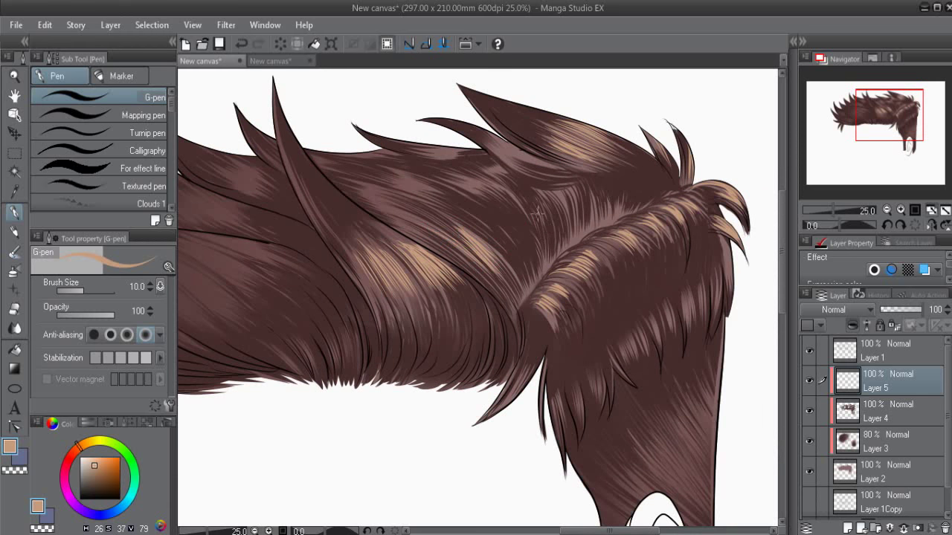
drag(530, 198, 571, 220)
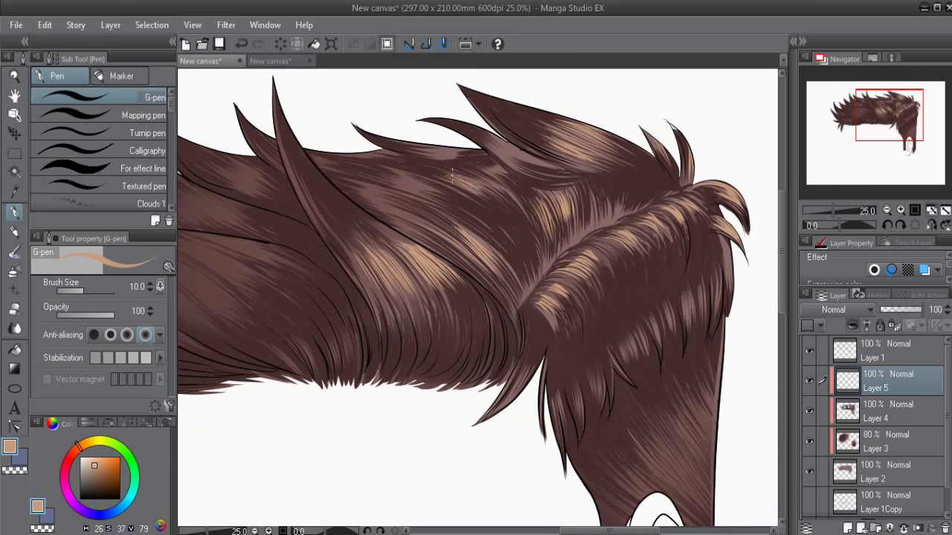
click(899, 225)
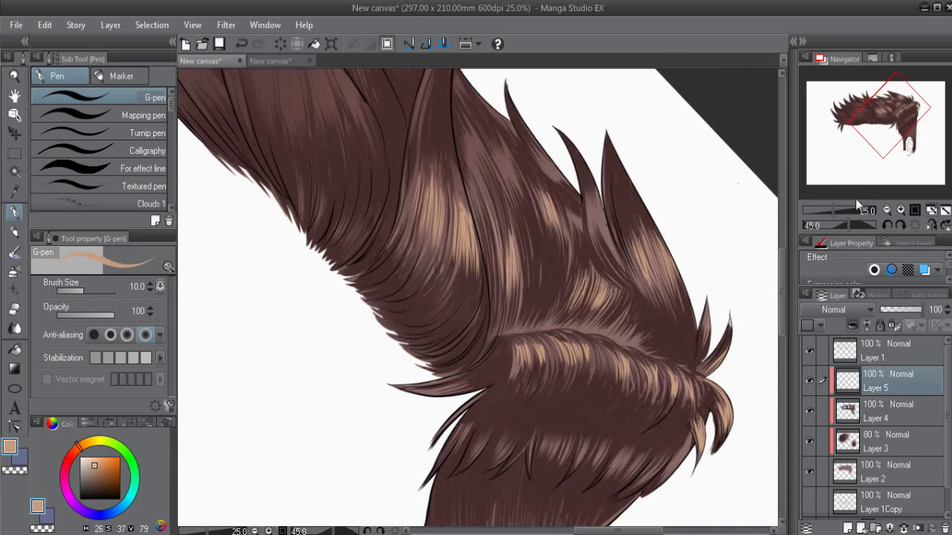
Step: Draw thin light highlight strokes along a central hair strand
drag(521, 269, 519, 271)
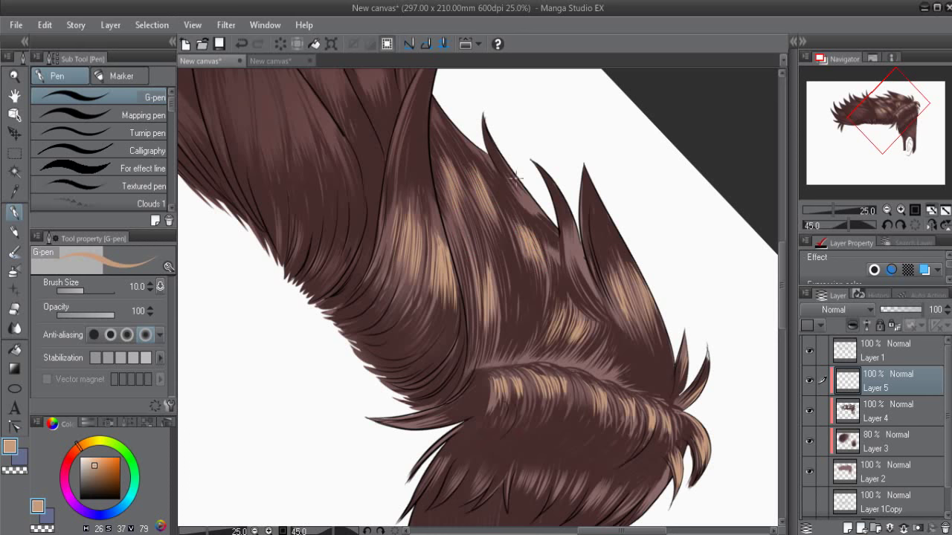
scroll(511, 171, left, 3)
mouse_move(344, 290)
mouse_down()
mouse_move(339, 232)
mouse_move(346, 279)
mouse_up()
mouse_move(345, 240)
mouse_down()
mouse_move(353, 301)
mouse_move(361, 296)
mouse_up()
mouse_move(353, 226)
mouse_down()
mouse_move(366, 291)
mouse_move(382, 291)
mouse_up()
drag(378, 241, 385, 280)
drag(381, 239, 390, 284)
drag(375, 238, 397, 296)
drag(376, 240, 391, 295)
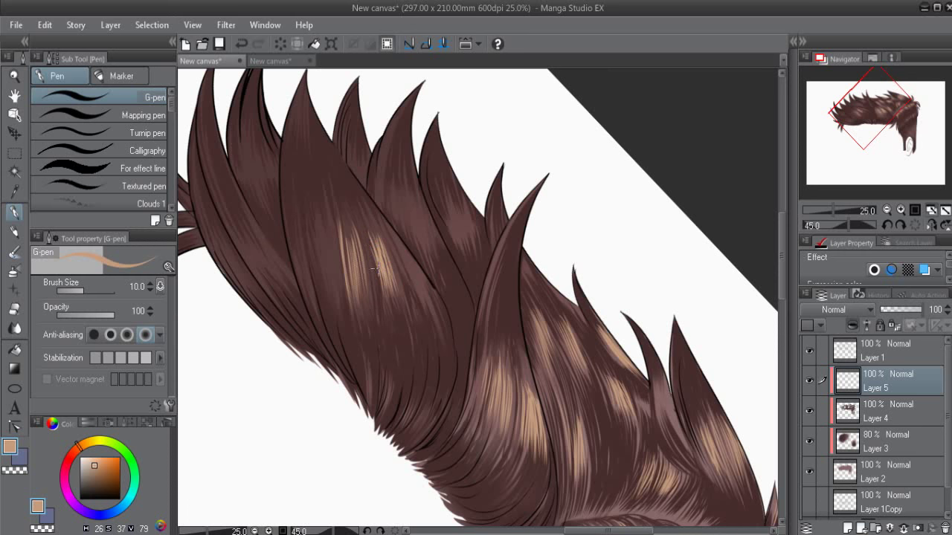
Step: Add highlight strokes to the neighbouring left strands and extend them along the central strand
mouse_move(310, 220)
mouse_down()
mouse_move(324, 304)
mouse_move(325, 293)
mouse_up()
drag(316, 226, 334, 313)
drag(324, 218, 339, 308)
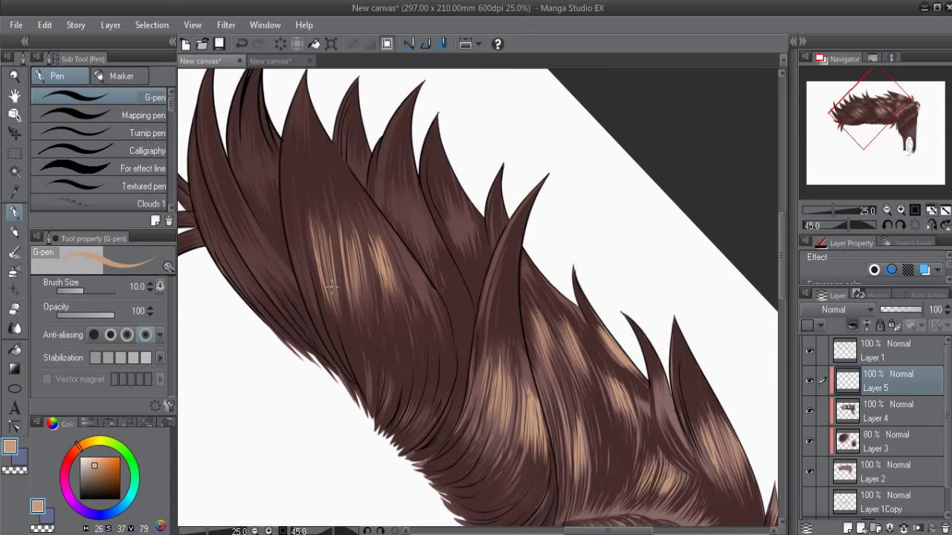
drag(289, 224, 300, 271)
mouse_move(298, 227)
mouse_down()
mouse_move(312, 301)
mouse_move(315, 292)
mouse_up()
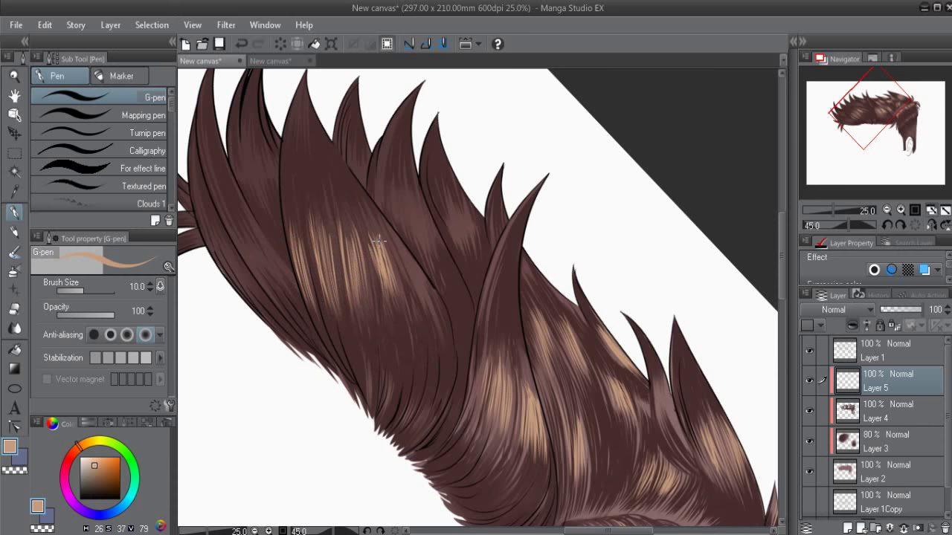
drag(389, 246, 402, 293)
drag(394, 251, 409, 297)
mouse_move(394, 244)
mouse_down()
mouse_move(410, 286)
mouse_move(456, 335)
mouse_up()
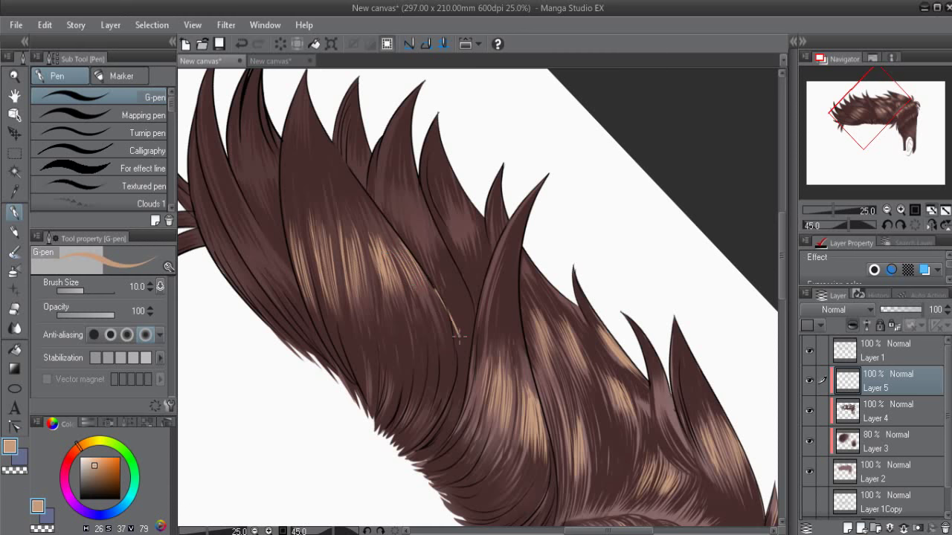
Step: Undo two unwanted strokes and add peach highlights to an upper-left hair spike
key(ctrl+z)
drag(443, 299, 454, 369)
key(ctrl+z)
drag(255, 240, 316, 327)
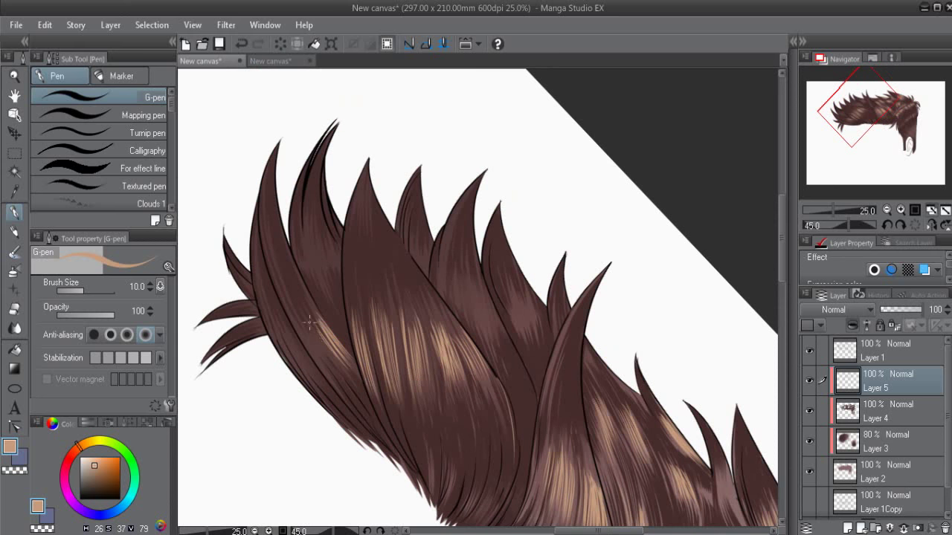
mouse_move(303, 331)
mouse_down()
mouse_move(331, 371)
mouse_move(320, 378)
mouse_up()
drag(479, 331, 463, 318)
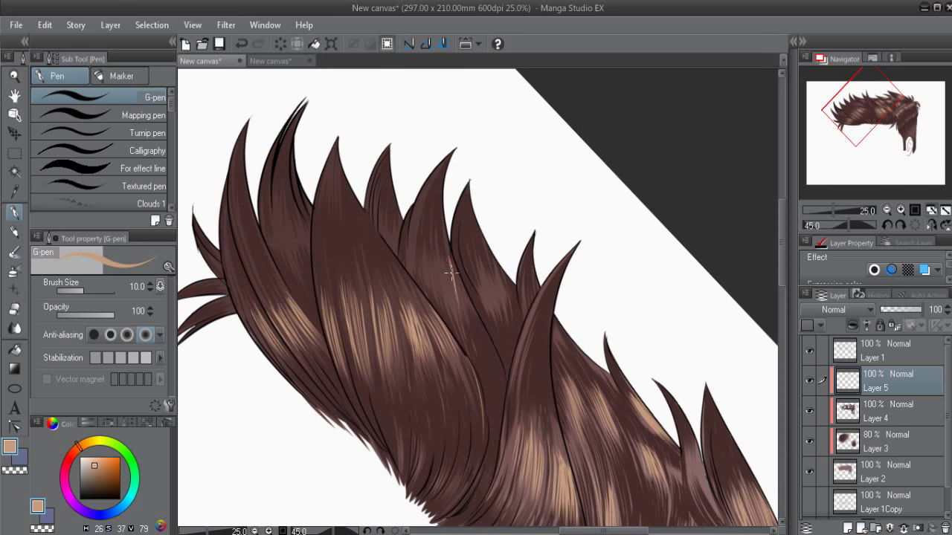
Step: Add thin peach highlights to the middle strands, a spike tip and the left strand
drag(439, 247, 436, 292)
drag(431, 223, 434, 287)
mouse_move(419, 224)
mouse_down()
mouse_move(418, 269)
mouse_move(465, 304)
mouse_up()
key(ctrl+z)
mouse_move(446, 245)
mouse_down()
mouse_move(469, 305)
mouse_move(446, 253)
mouse_up()
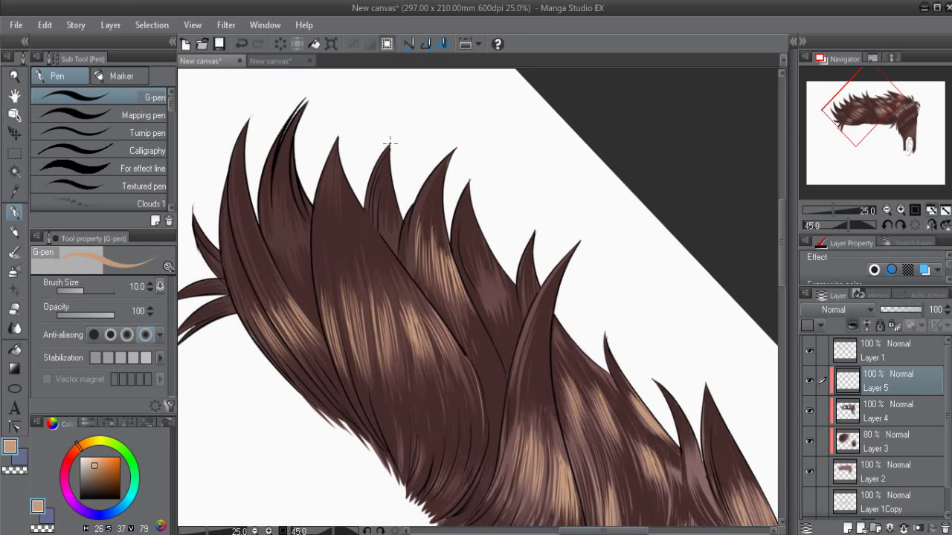
mouse_move(394, 237)
mouse_down()
mouse_move(385, 198)
mouse_move(374, 195)
mouse_up()
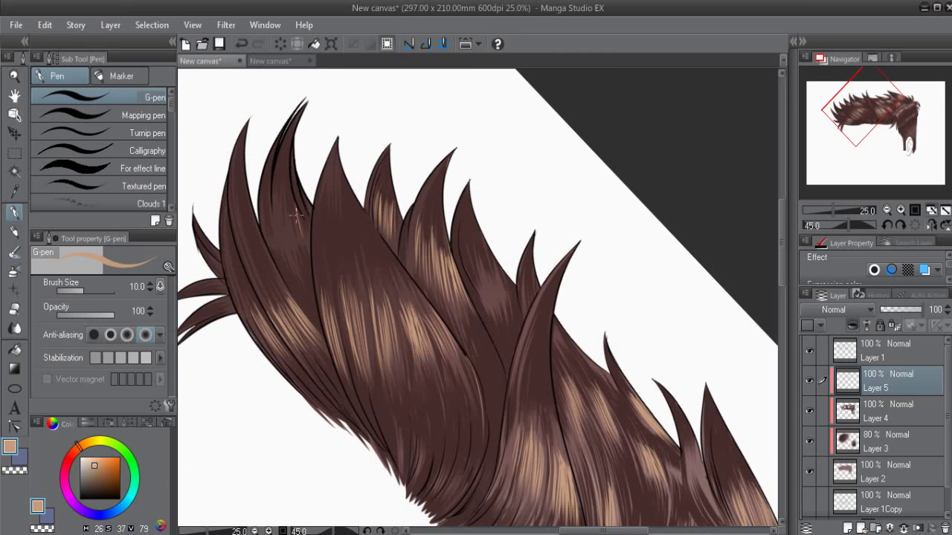
drag(293, 242, 277, 197)
drag(289, 260, 272, 197)
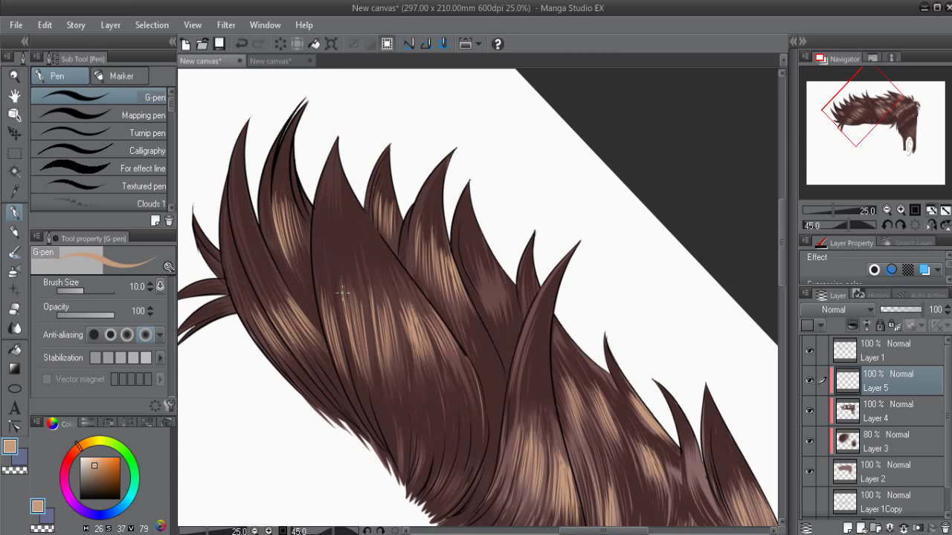
Step: Brush the Soft eraser over the left, middle, upper and lower highlight patches, then reset the view rotation
key(e)
click(125, 125)
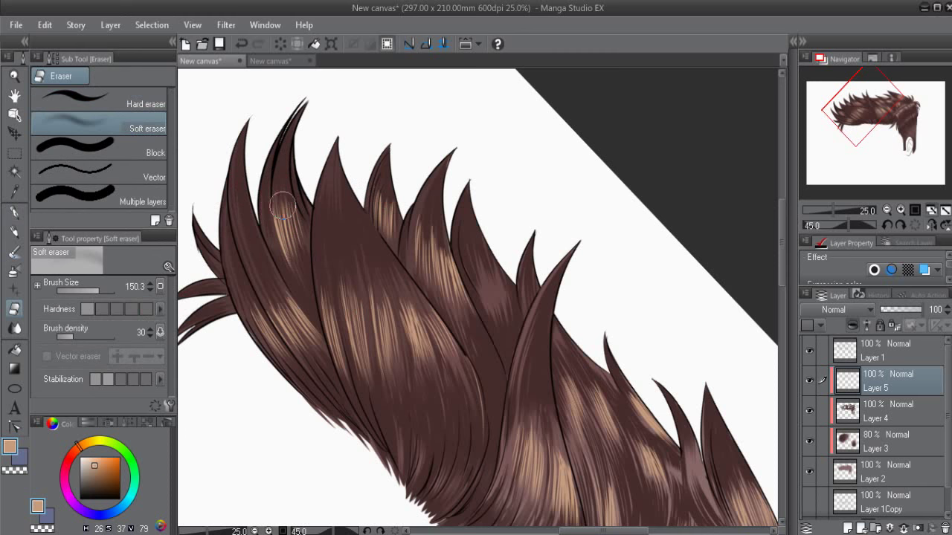
drag(282, 199, 291, 264)
drag(257, 317, 380, 283)
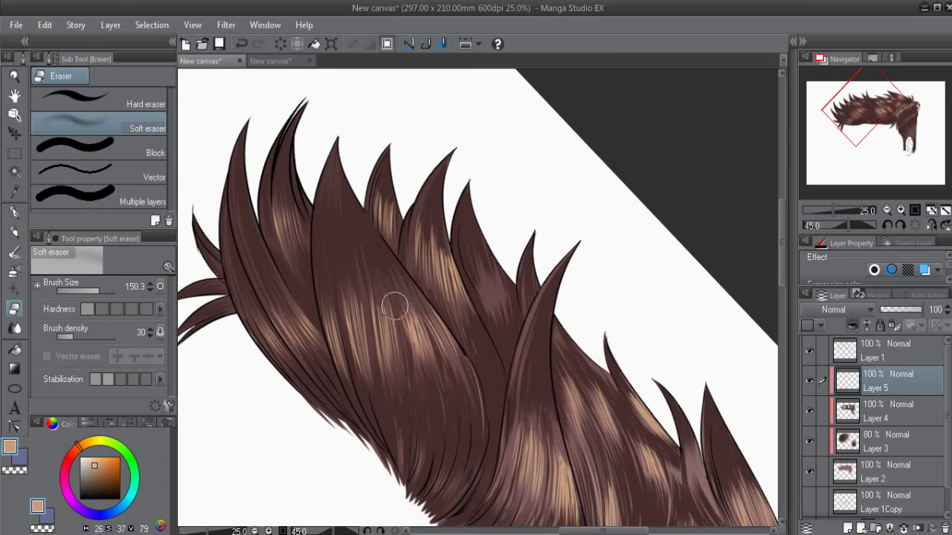
drag(417, 287, 448, 352)
mouse_move(357, 366)
mouse_down()
mouse_move(382, 395)
mouse_move(431, 206)
mouse_move(424, 270)
mouse_move(473, 334)
mouse_up()
scroll(483, 328, down, 3)
drag(521, 251, 570, 359)
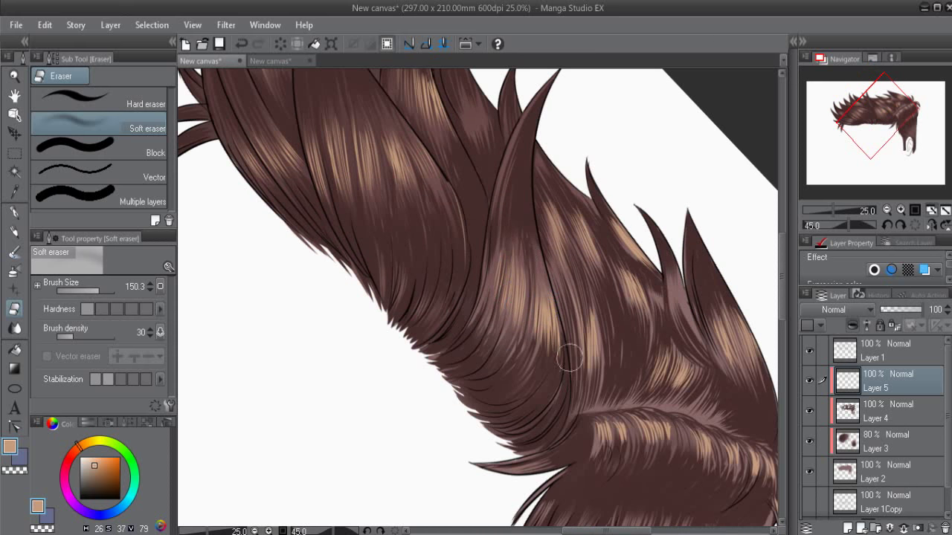
scroll(669, 439, down, 3)
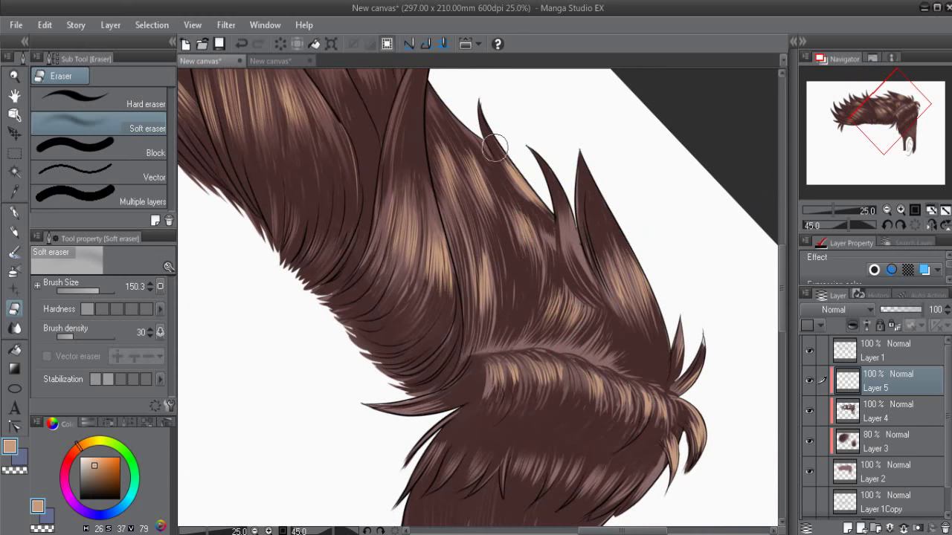
scroll(471, 250, up, 2)
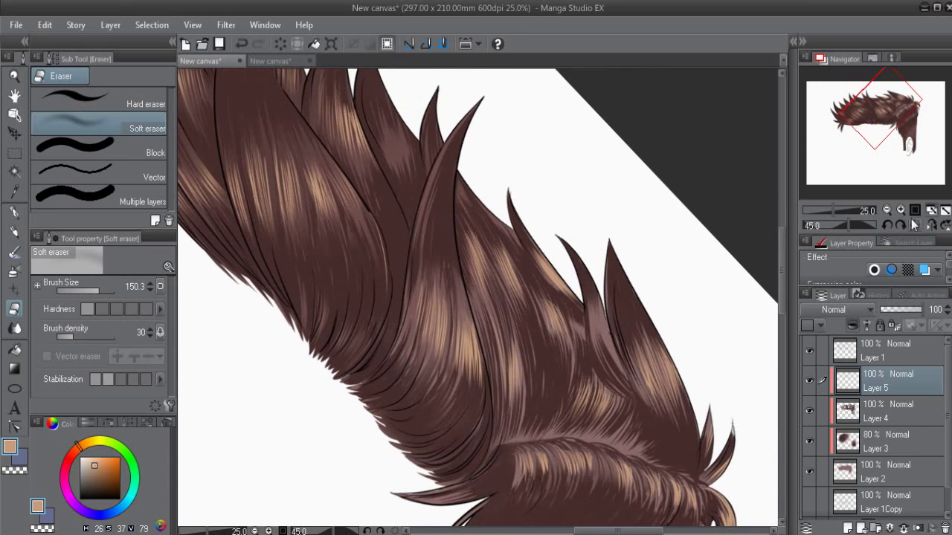
click(914, 226)
Step: With the G-pen, streak tan highlights across the side hair lock above the ear
key(p)
scroll(556, 296, up, 2)
scroll(556, 296, up, 2)
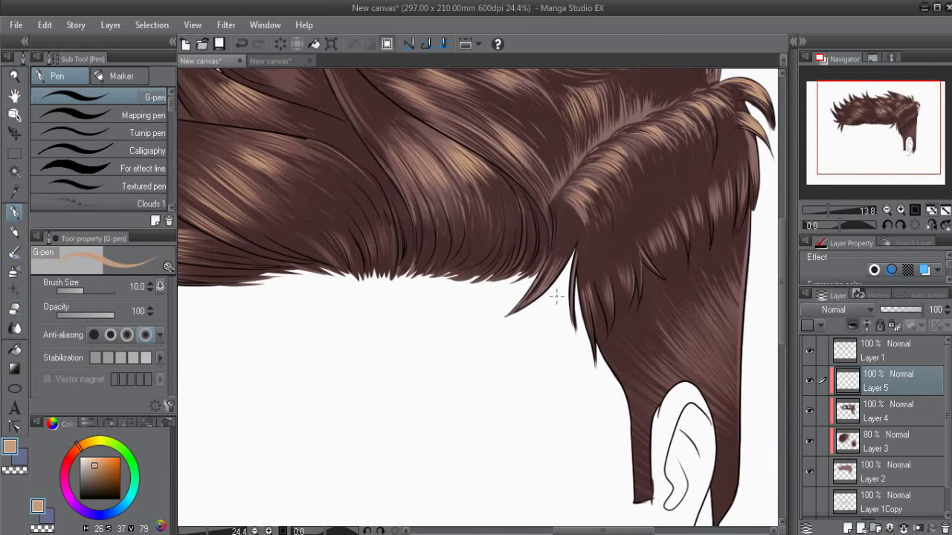
scroll(556, 296, down, 2)
scroll(535, 335, right, 3)
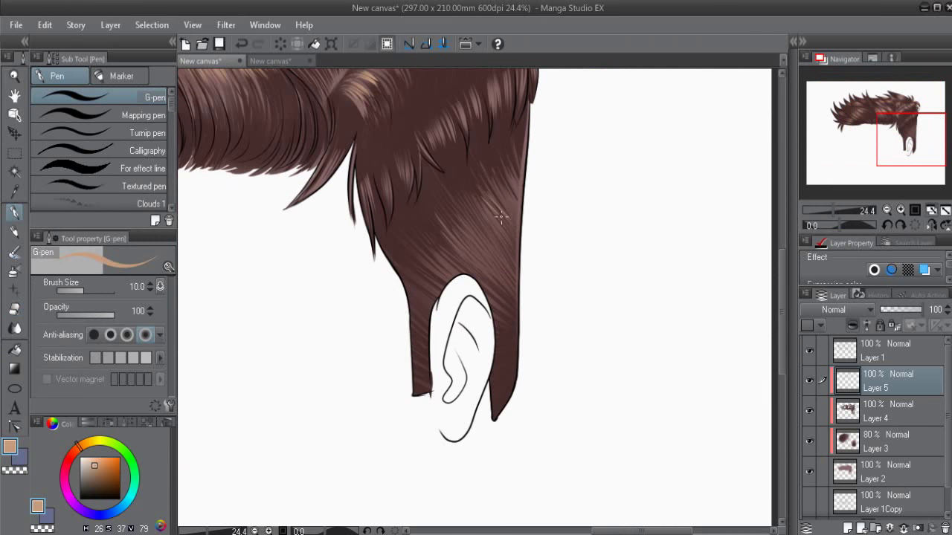
drag(478, 196, 501, 235)
mouse_move(413, 242)
mouse_down()
mouse_move(449, 269)
mouse_move(437, 278)
mouse_up()
drag(404, 252, 434, 281)
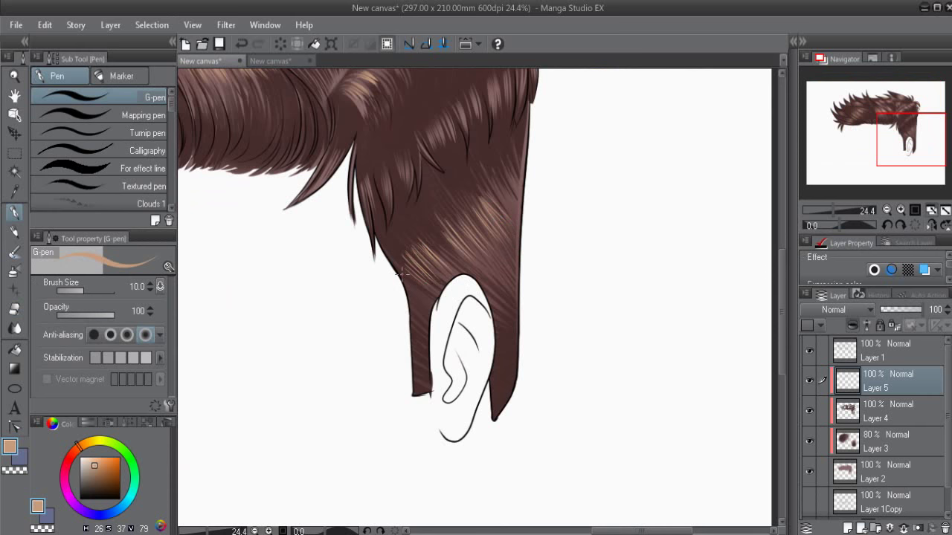
drag(476, 182, 495, 207)
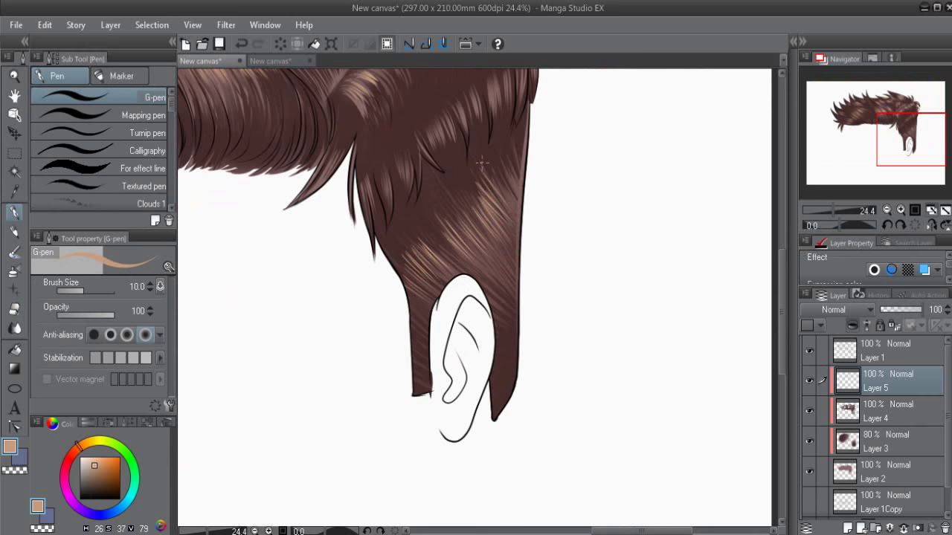
mouse_move(489, 251)
mouse_down()
mouse_move(496, 203)
mouse_move(476, 241)
mouse_up()
drag(415, 209, 455, 245)
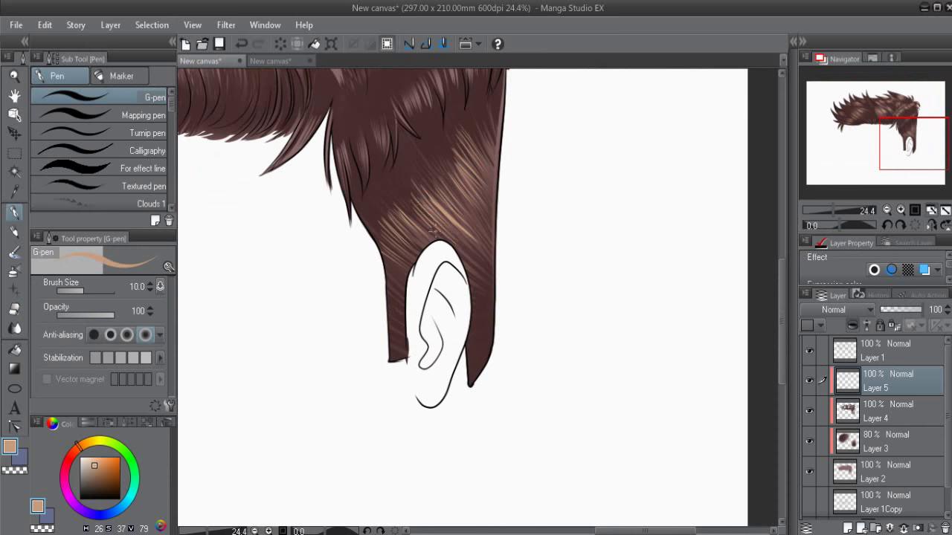
drag(425, 195, 467, 235)
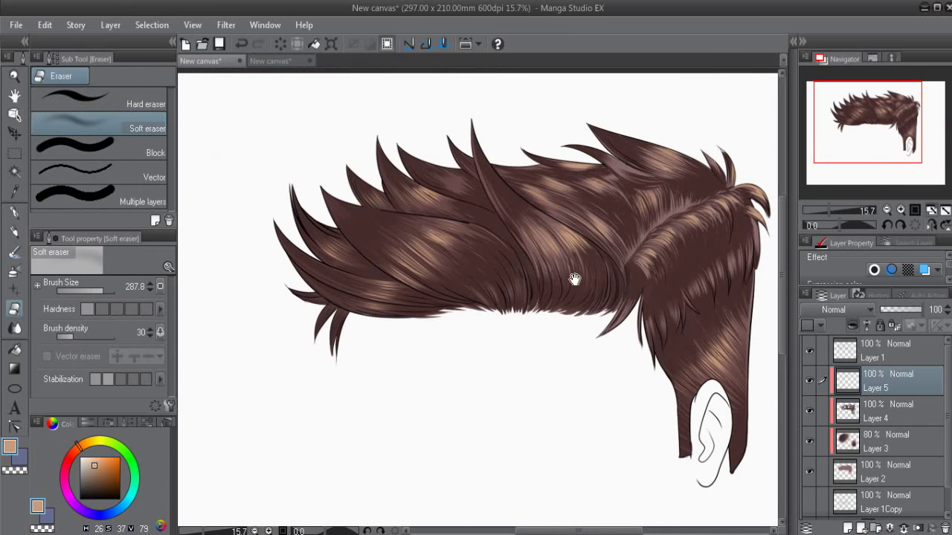
Step: Soften the new side-hair highlight, then lasso-select the spiky left end of the hair
mouse_move(472, 211)
mouse_down()
mouse_move(456, 241)
mouse_move(436, 208)
mouse_move(452, 221)
mouse_up()
key(m)
click(56, 132)
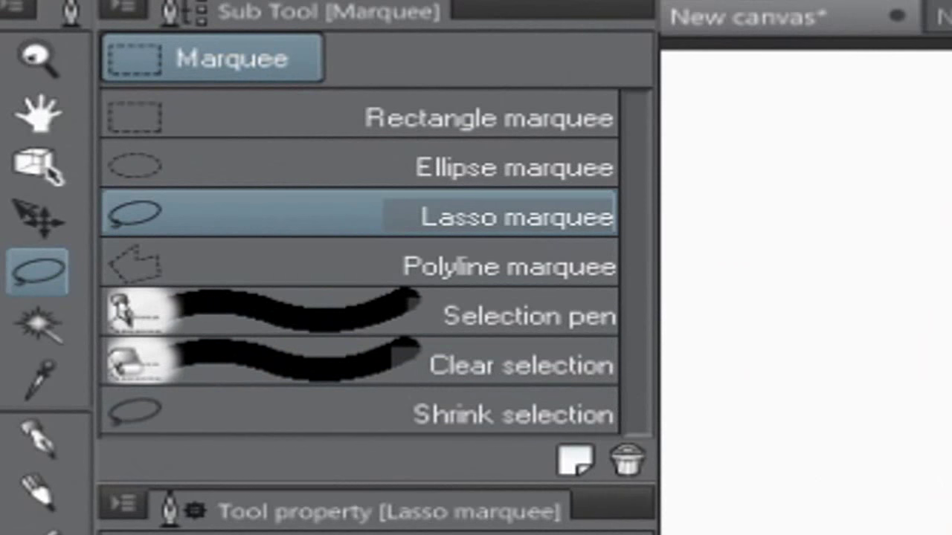
drag(951, 437, 926, 532)
drag(461, 372, 283, 320)
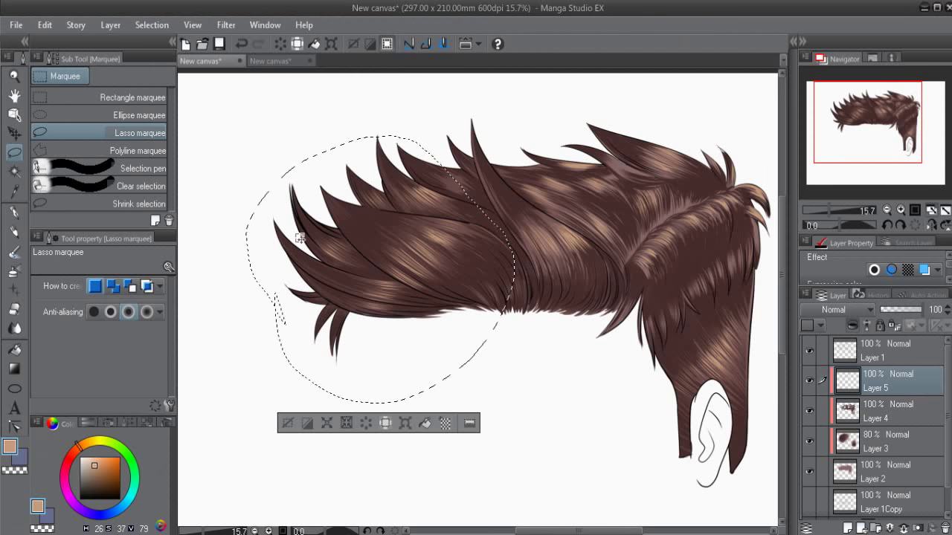
Step: Lower the selection's luminosity to -18 in Hue/Saturation/Luminosity, then deselect
key(ctrl+u)
drag(743, 173, 722, 175)
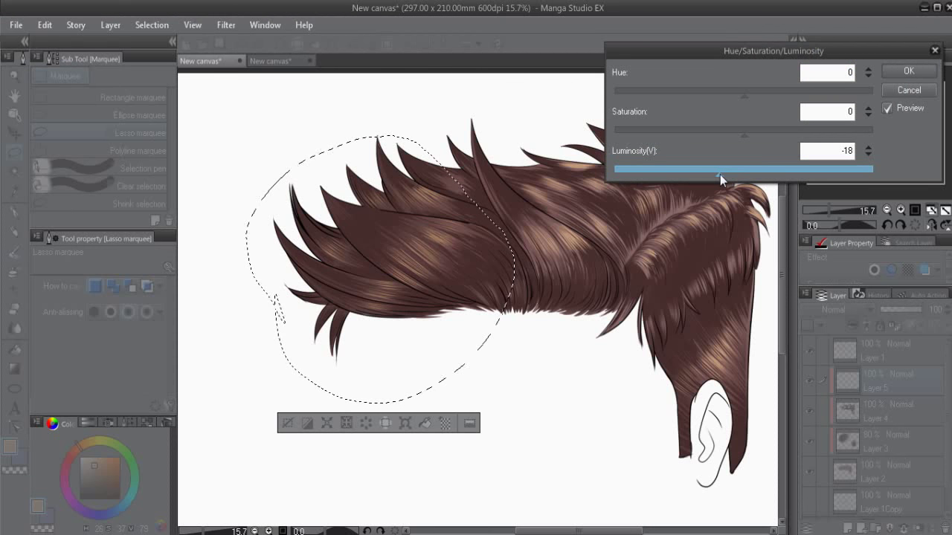
click(907, 71)
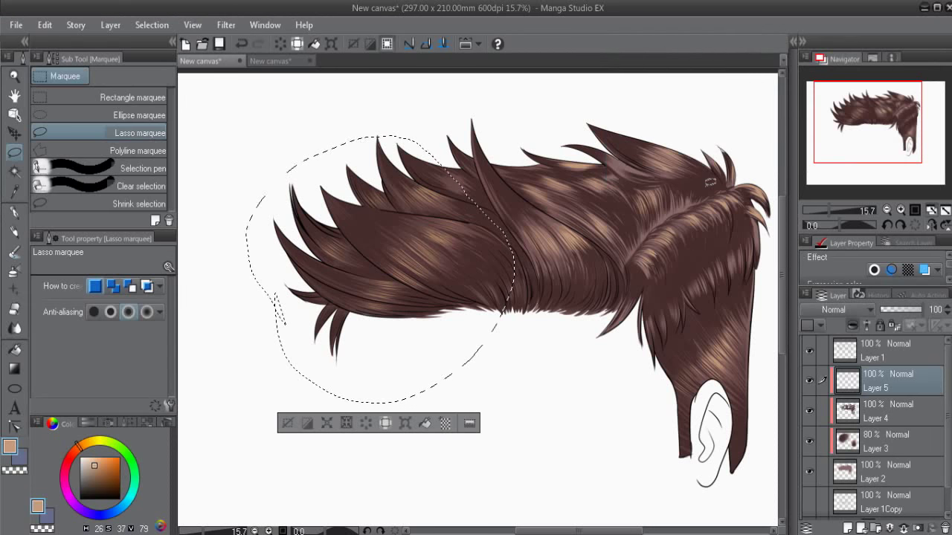
key(ctrl+d)
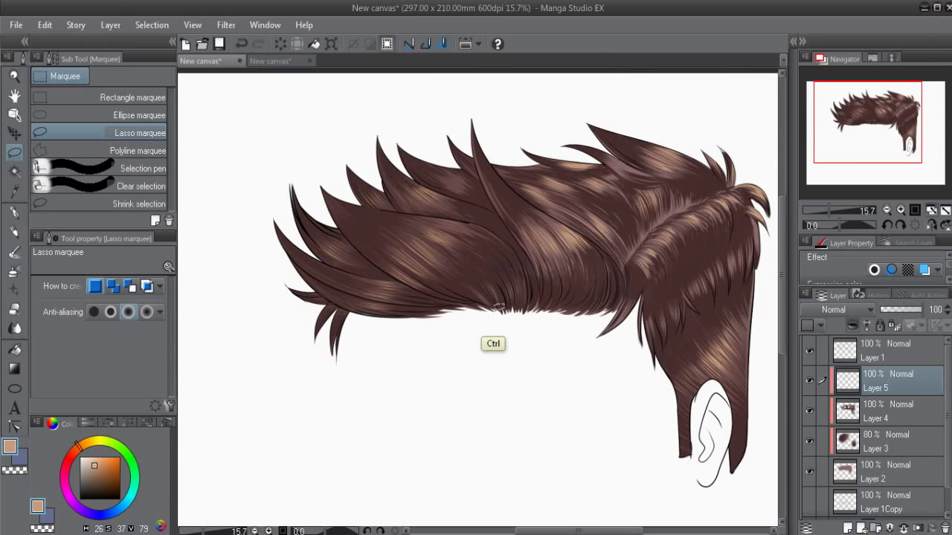
drag(591, 330, 528, 321)
scroll(376, 261, down, 2)
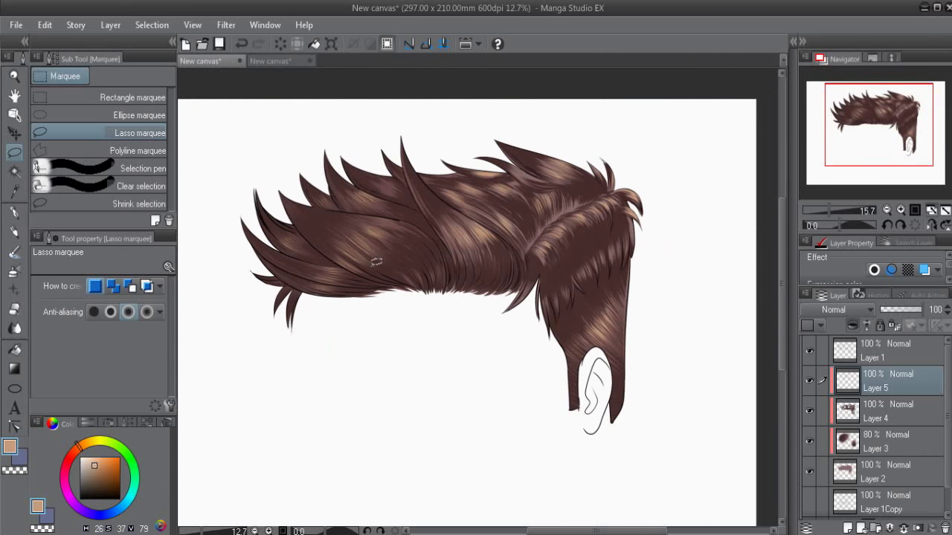
scroll(934, 408, down, 1)
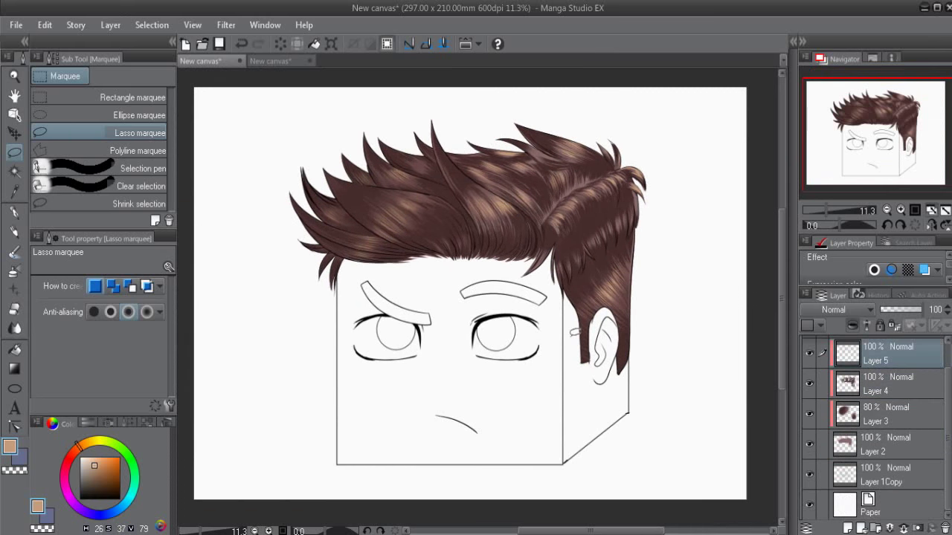
Step: On Layer 2, fill both eyebrows with the hair's dark brown, undoing the iris fills
key(p)
alt+click(589, 273)
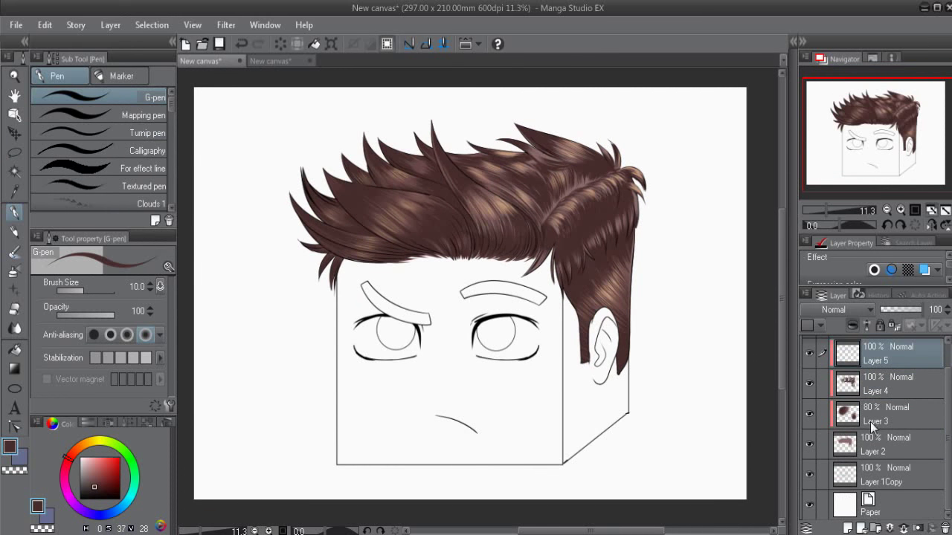
click(864, 443)
key(g)
click(521, 290)
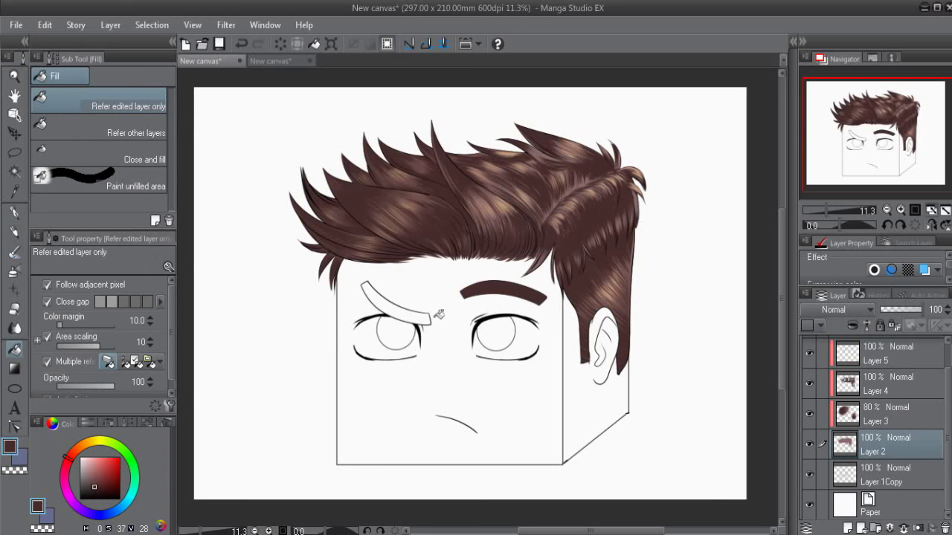
click(416, 311)
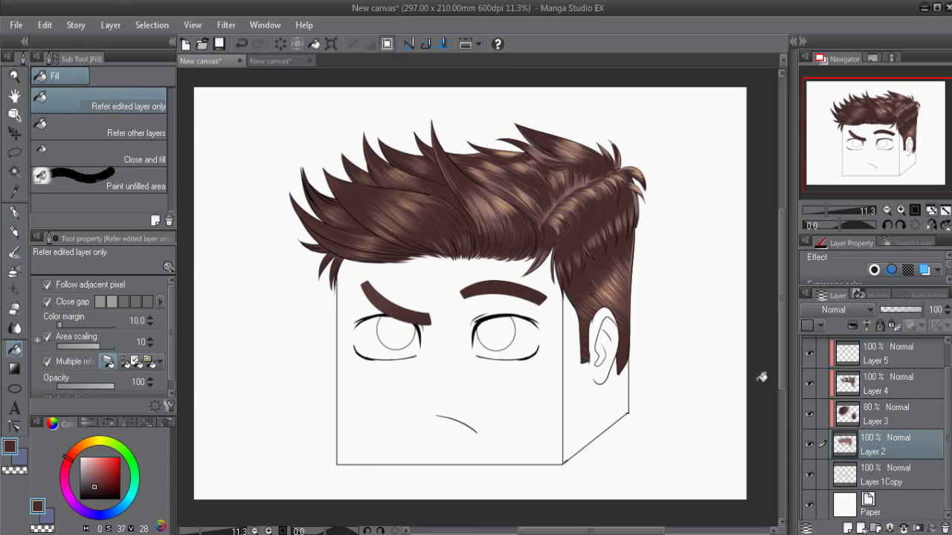
click(495, 321)
click(415, 322)
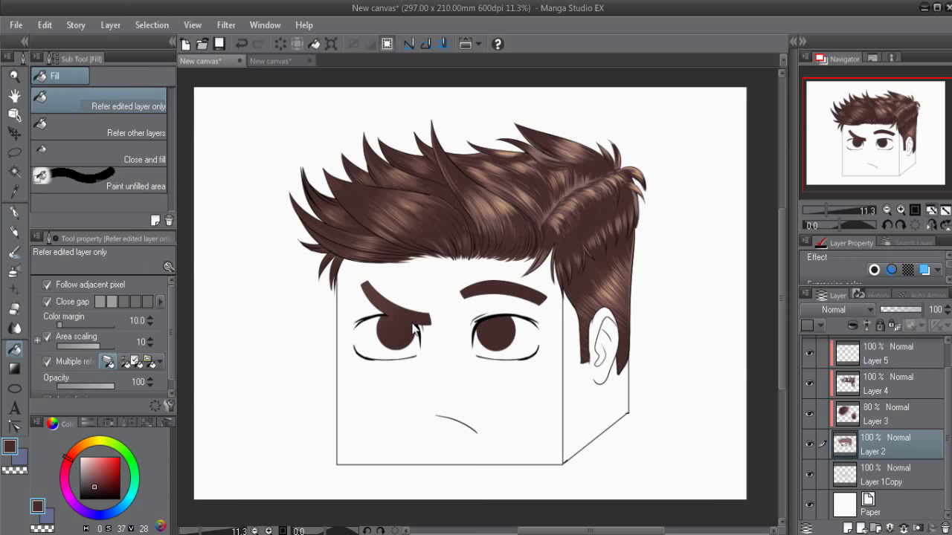
key(ctrl+z)
key(ctrl+z)
Step: Make Layer 3 active and add Layers 5 and 4 to the layer selection
scroll(416, 318, up, 2)
drag(579, 409, 585, 397)
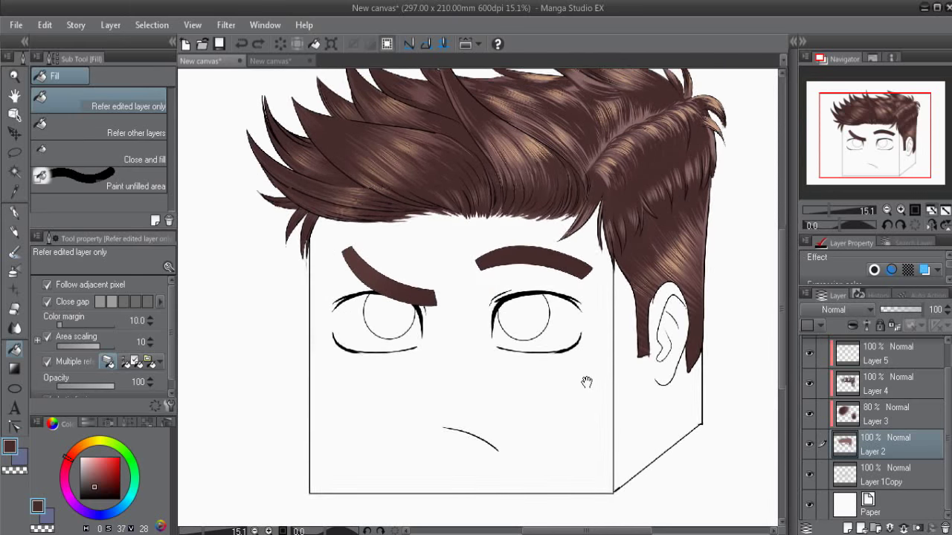
drag(616, 323, 609, 391)
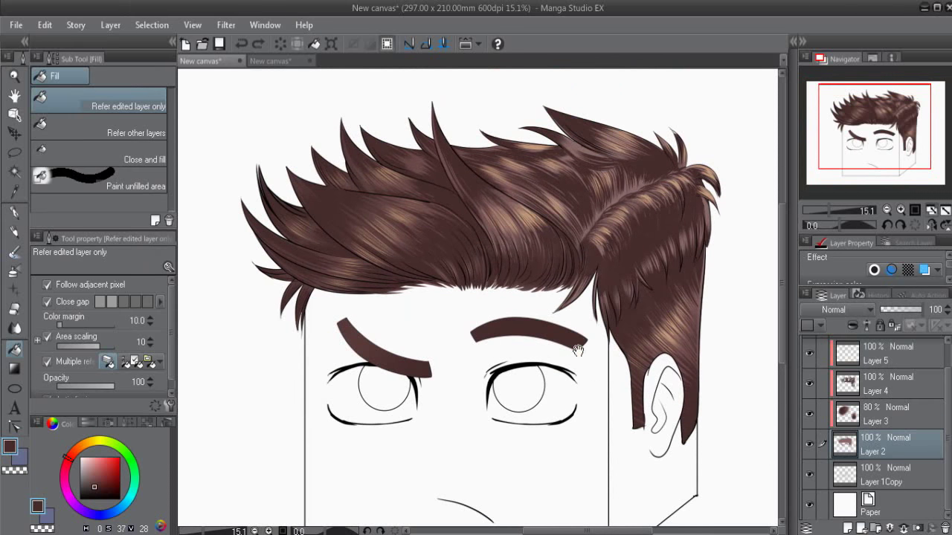
click(870, 418)
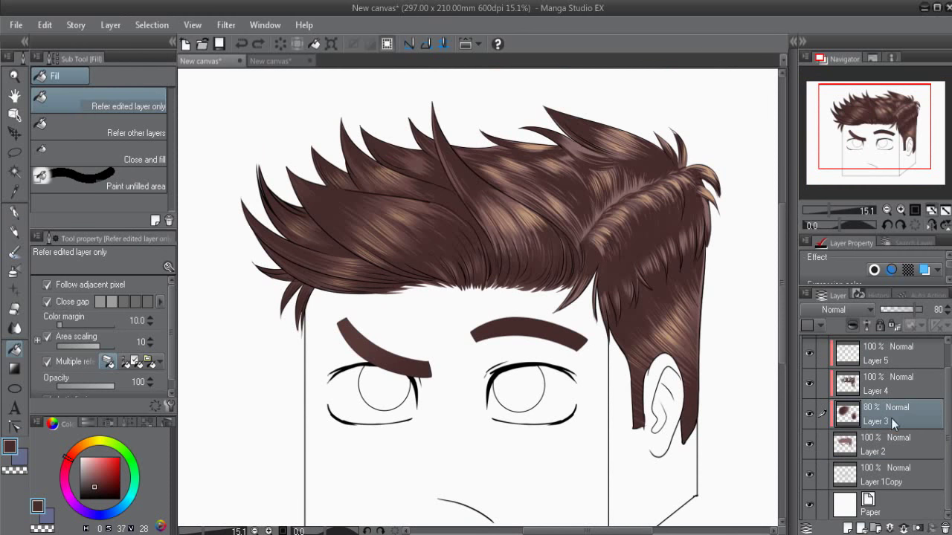
scroll(946, 375, up, 2)
drag(948, 373, 949, 375)
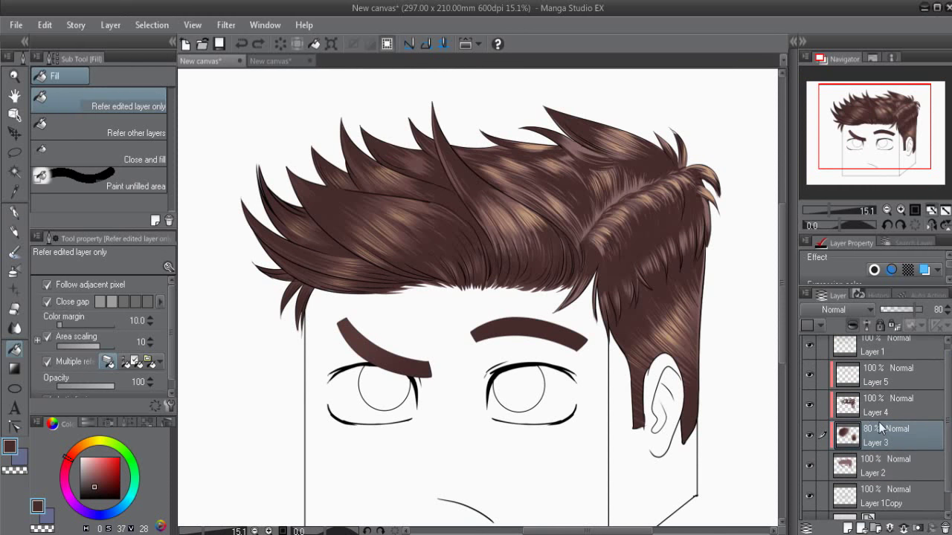
ctrl+click(879, 381)
ctrl+click(877, 406)
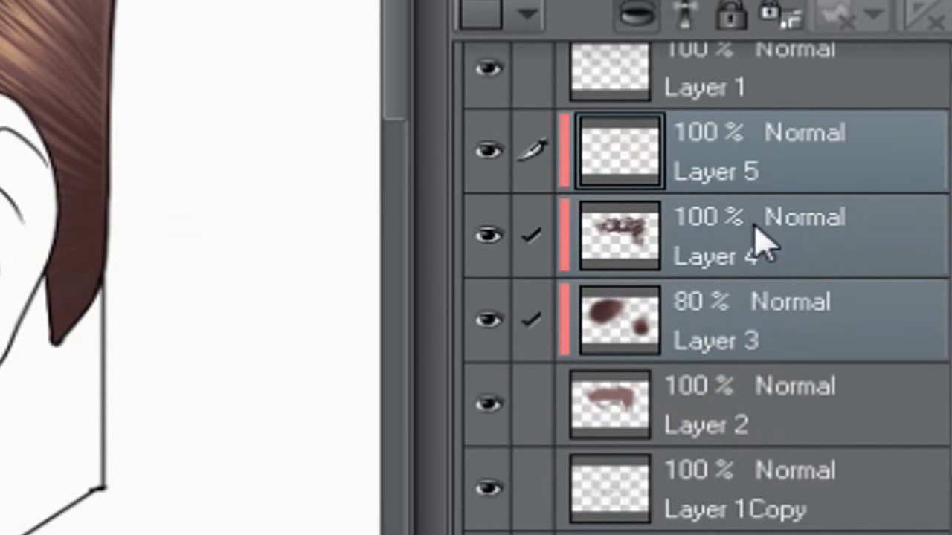
Step: Combine the selected hair-shading layers into one and toggle it to compare
right_click(757, 232)
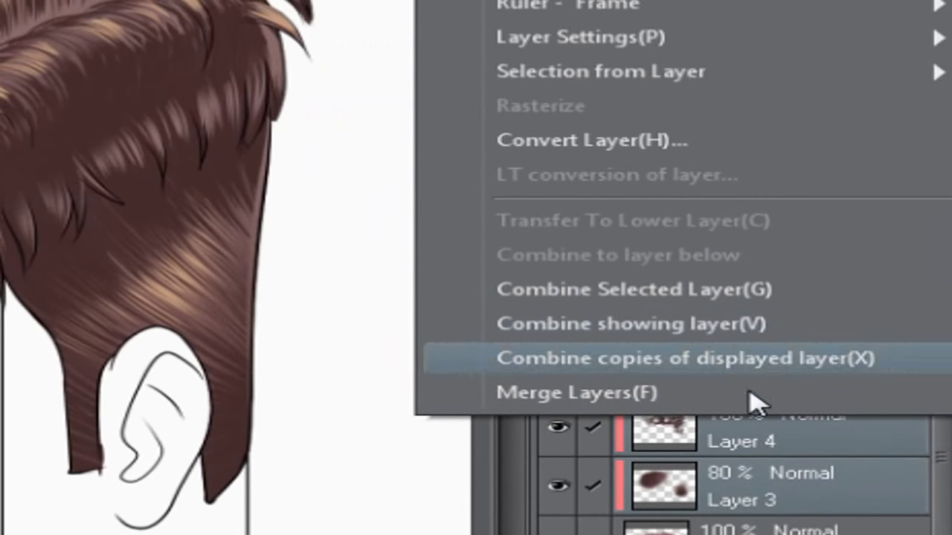
click(714, 294)
click(810, 381)
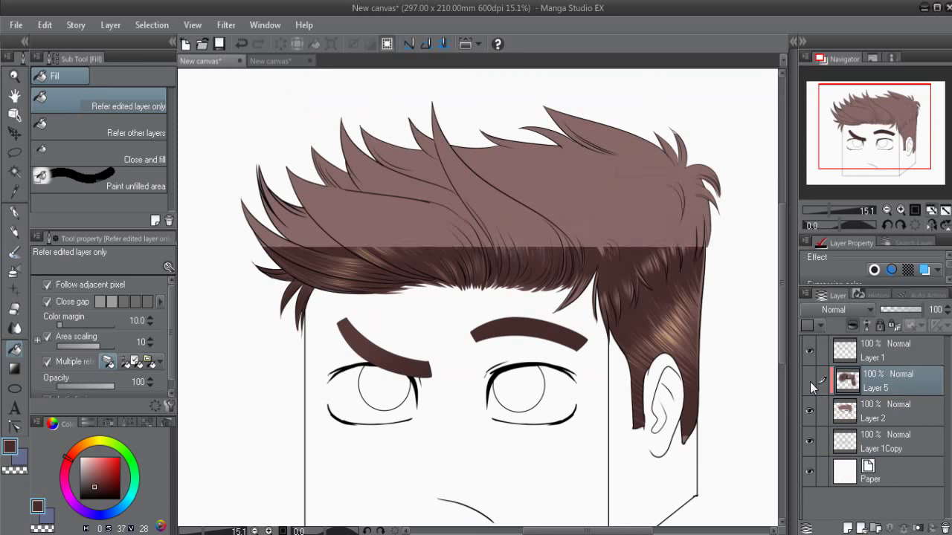
click(810, 382)
Step: Apply luminosity -7 and saturation 7 to the merged hair via Hue/Saturation/Luminosity
key(ctrl+u)
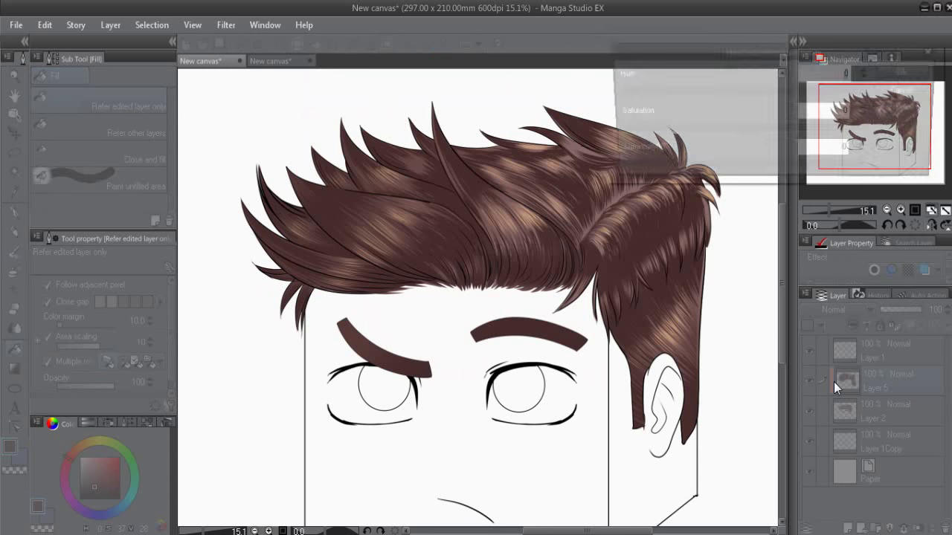
click(740, 171)
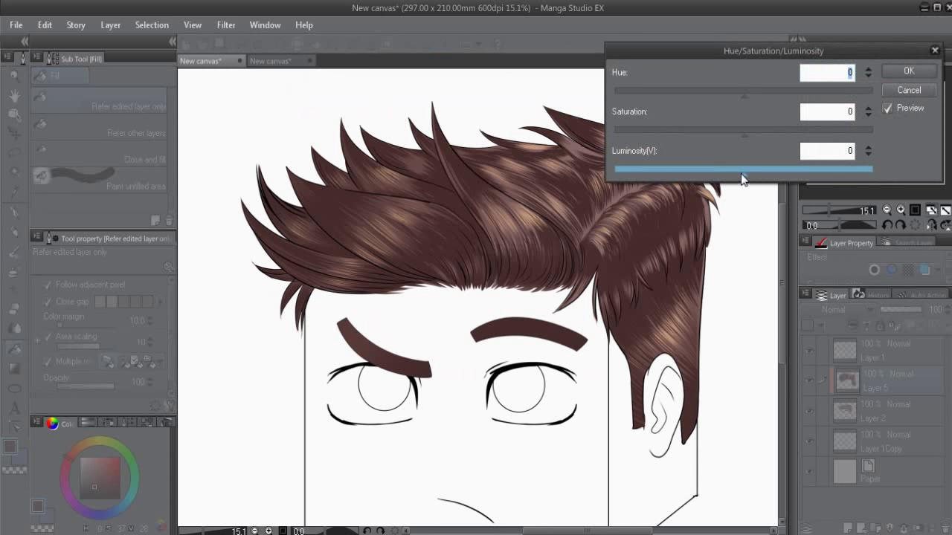
drag(736, 172, 735, 176)
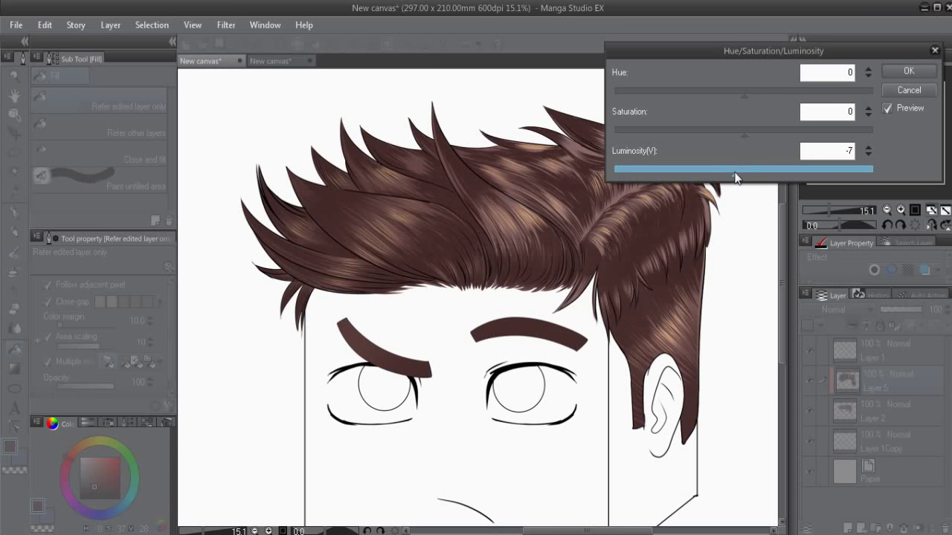
click(745, 132)
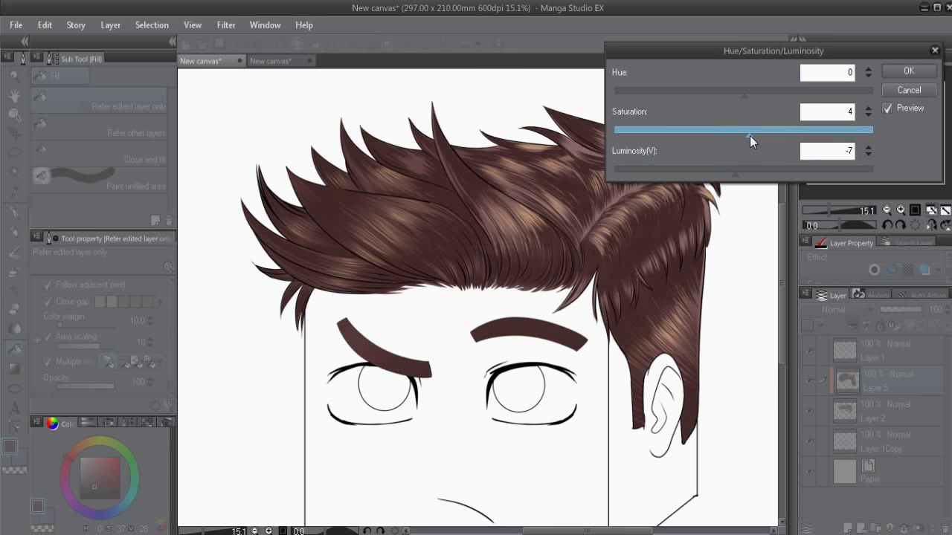
drag(750, 135, 755, 136)
mouse_move(763, 100)
mouse_down()
mouse_move(822, 102)
mouse_move(699, 109)
mouse_move(744, 93)
mouse_up()
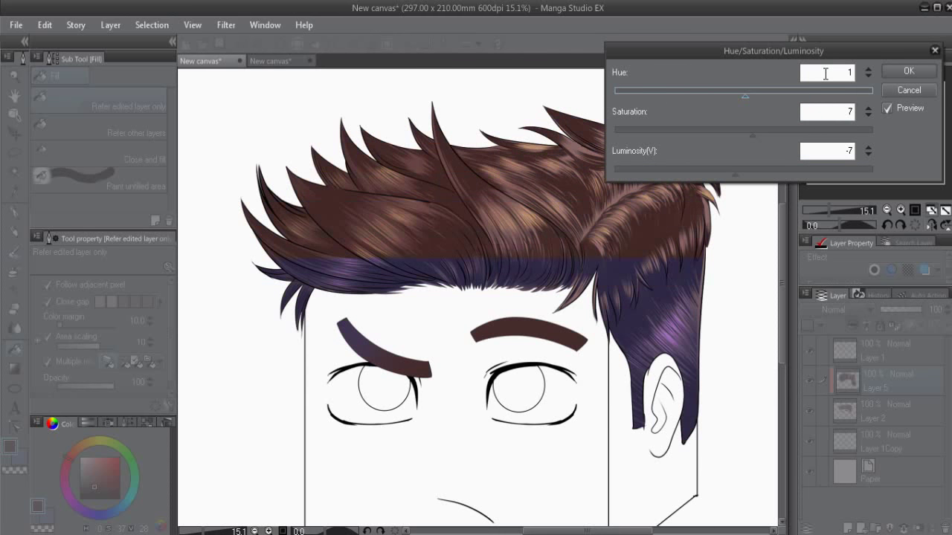
click(897, 72)
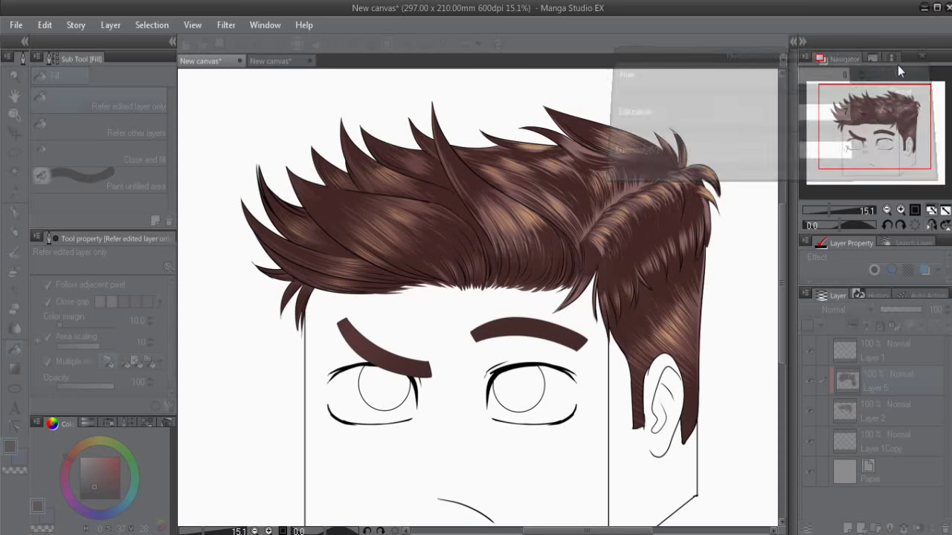
Step: Add a new black pen layer in Multiply mode at roughly 64–72% opacity
key(p)
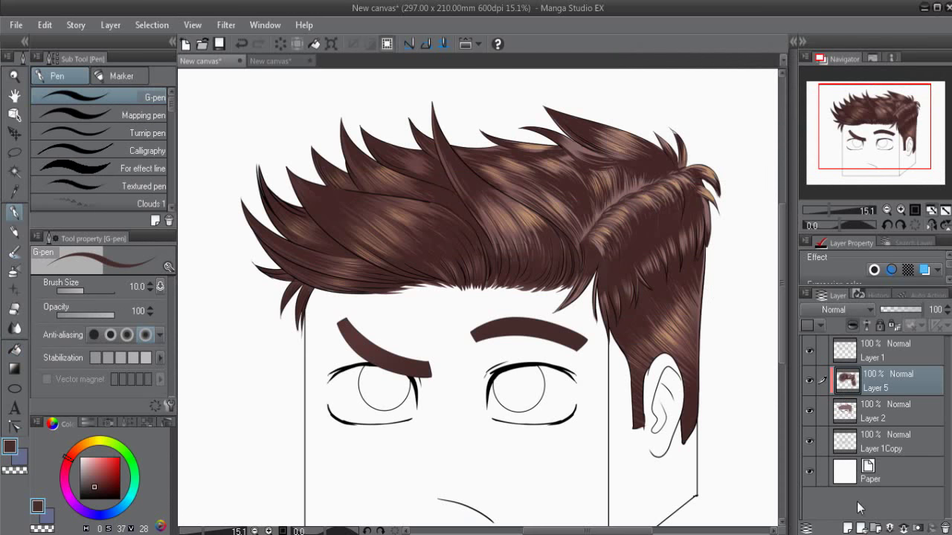
click(850, 527)
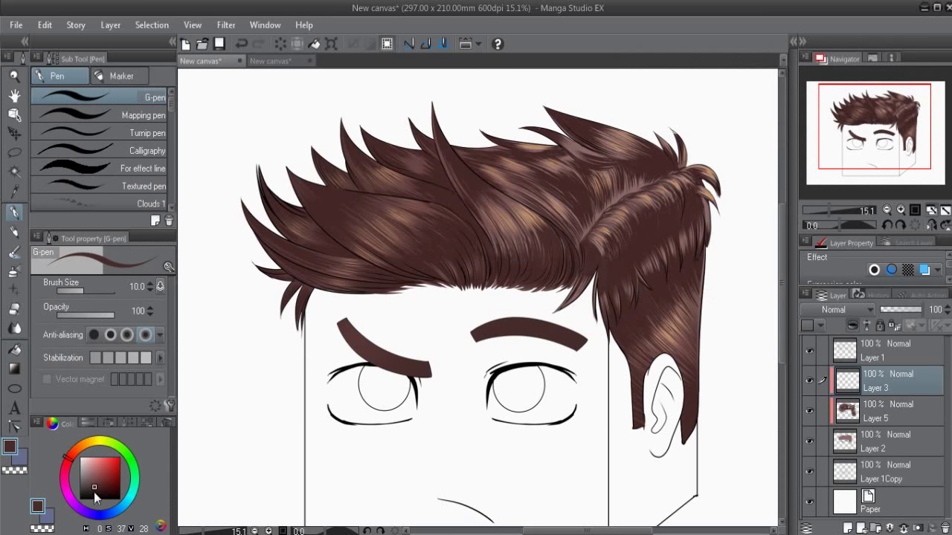
click(96, 505)
click(833, 309)
click(832, 101)
click(865, 475)
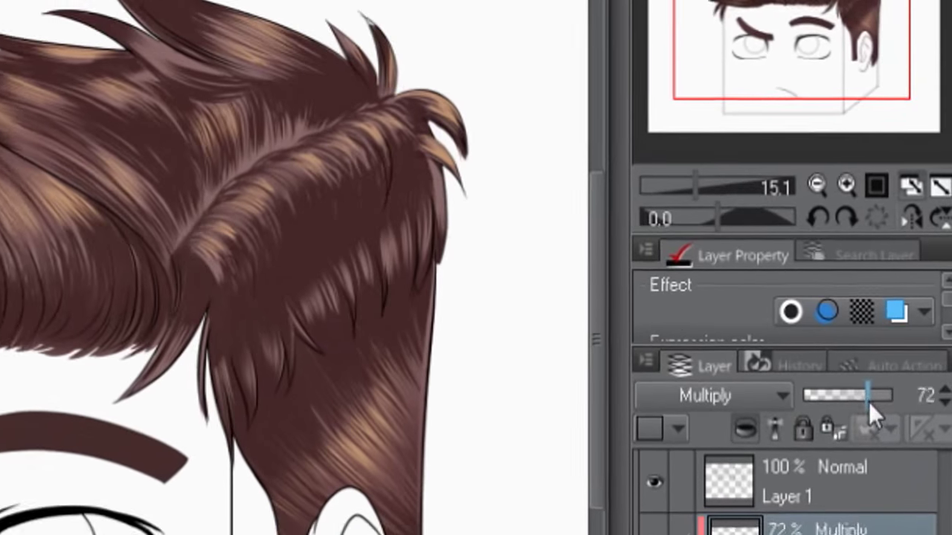
drag(868, 401, 854, 406)
Step: Zoom in and paint dark shadow strokes along the upper and right hair strands
key(ctrl+plus)
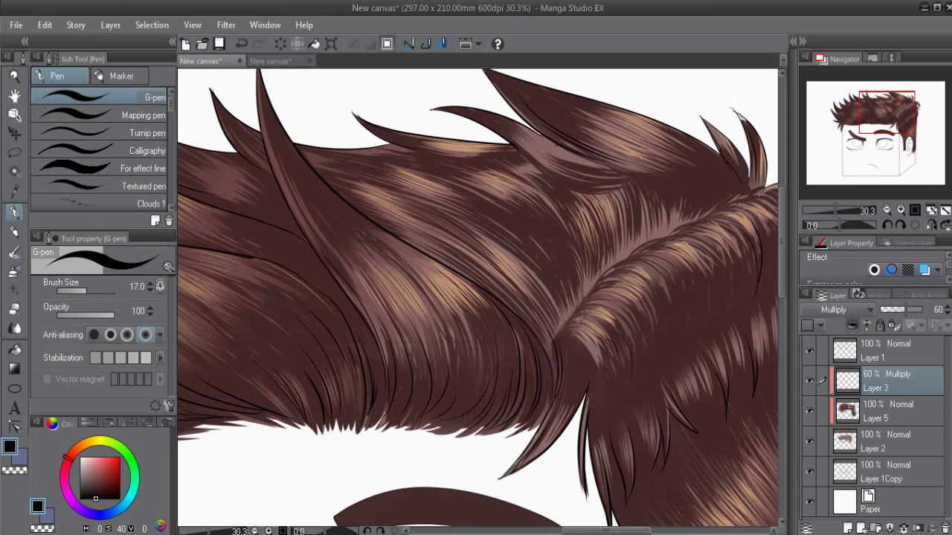
drag(583, 301, 553, 275)
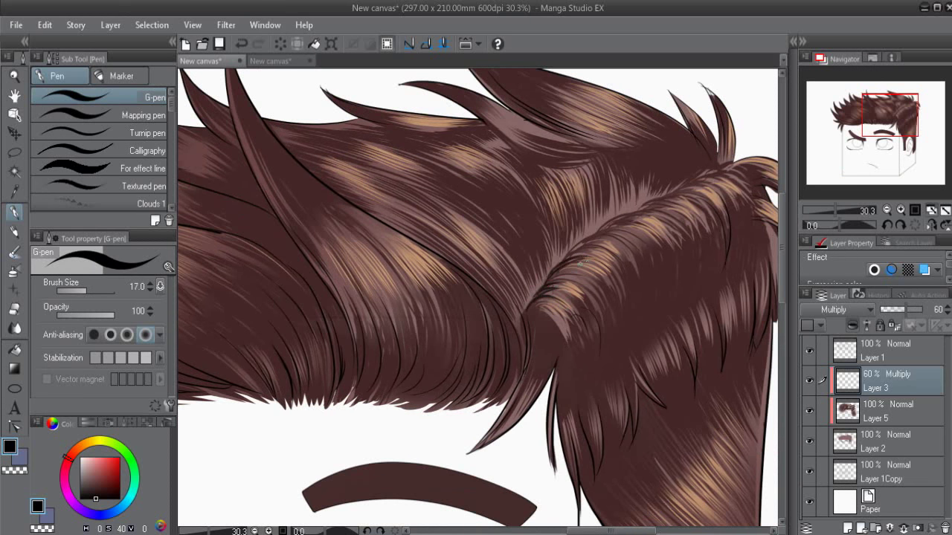
drag(638, 231, 609, 261)
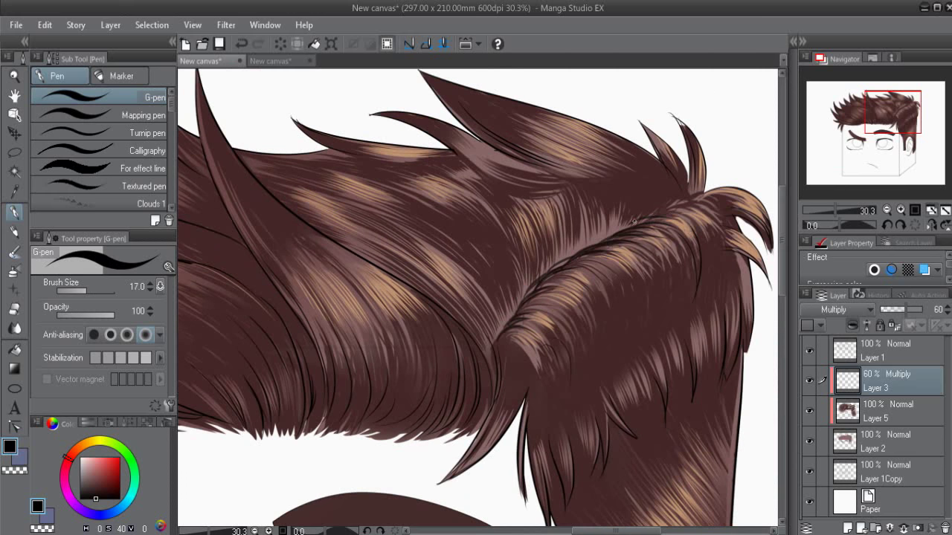
drag(376, 200, 487, 228)
drag(572, 158, 655, 195)
mouse_move(587, 173)
mouse_down()
mouse_move(658, 195)
mouse_move(612, 191)
mouse_move(653, 195)
mouse_up()
mouse_move(455, 150)
mouse_down()
mouse_move(529, 163)
mouse_move(532, 152)
mouse_move(589, 288)
mouse_move(629, 350)
mouse_up()
drag(611, 308, 636, 379)
mouse_move(626, 334)
mouse_down()
mouse_move(641, 391)
mouse_move(546, 319)
mouse_up()
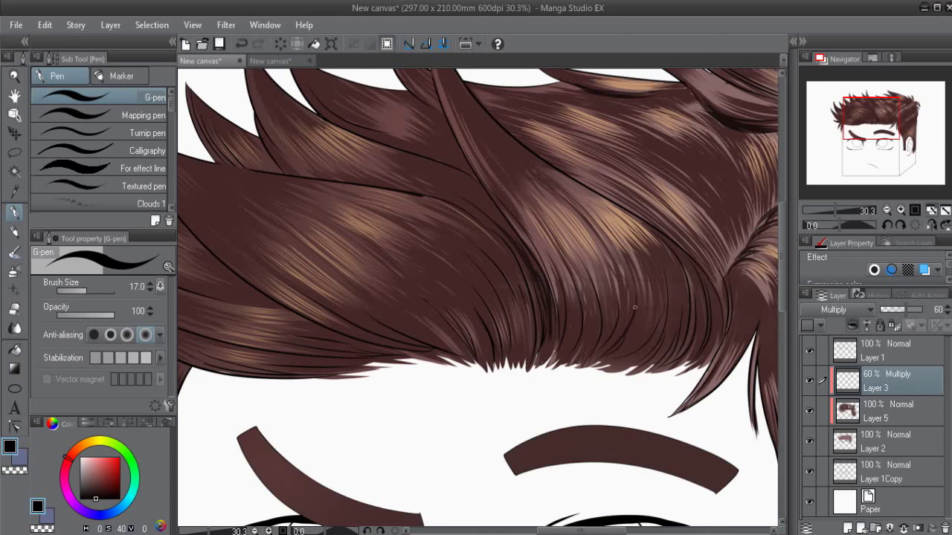
drag(616, 336, 655, 368)
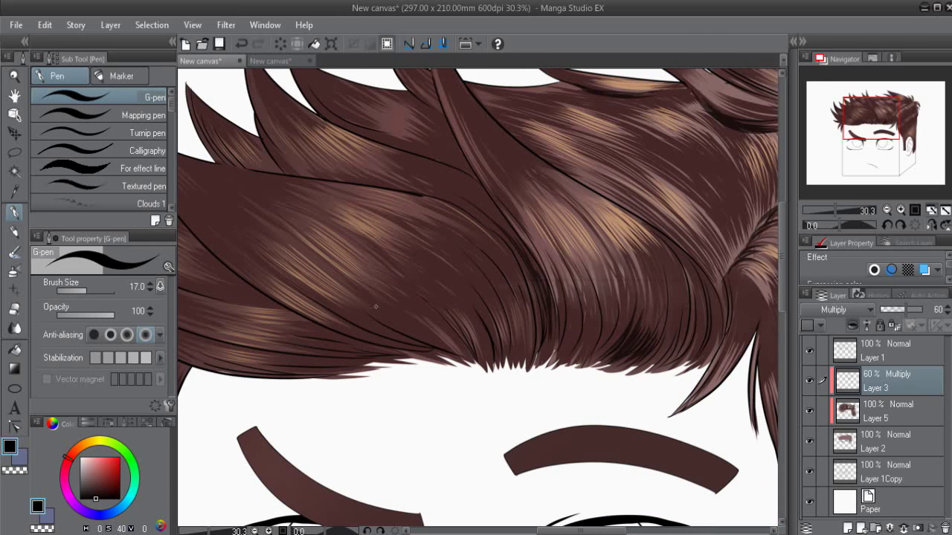
Step: Add short shadow strokes on the fringe above the eyebrows and across the left strands
drag(337, 361, 508, 324)
drag(452, 312, 522, 329)
drag(327, 260, 394, 269)
key(ctrl+z)
drag(342, 267, 405, 276)
drag(348, 268, 413, 277)
drag(624, 360, 623, 421)
key(e)
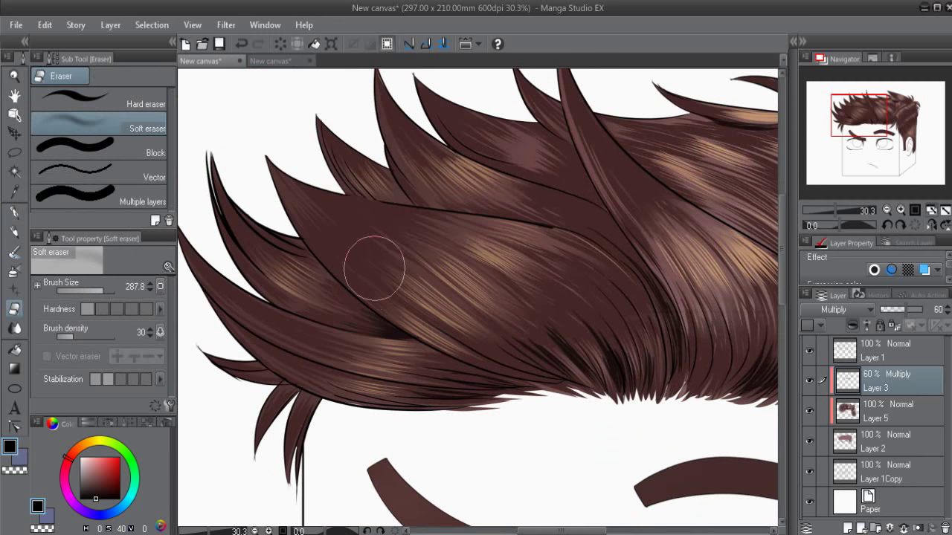
drag(340, 321, 388, 328)
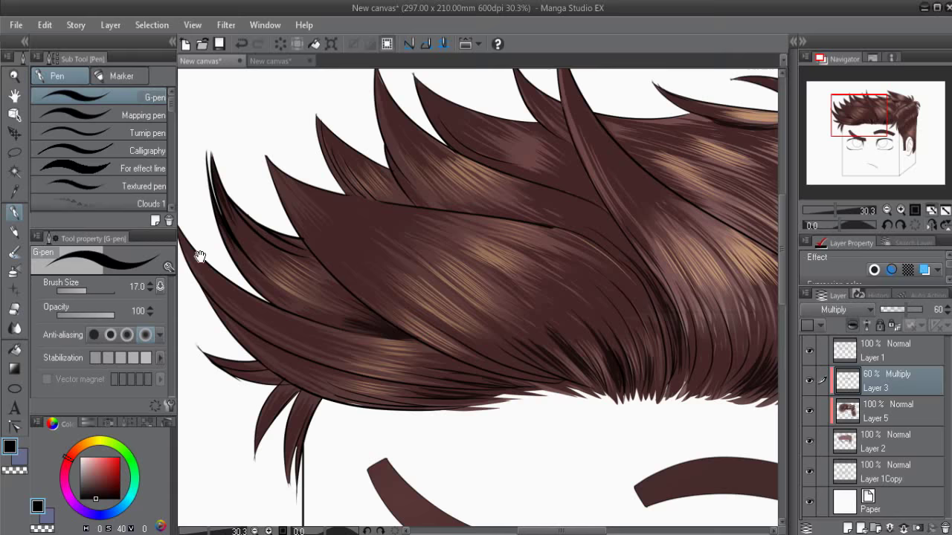
Step: Shade the left hair strands and darken the lower hair tips
drag(191, 251, 313, 214)
mouse_move(345, 247)
mouse_down()
mouse_move(298, 191)
mouse_move(300, 199)
mouse_up()
drag(352, 269, 302, 206)
drag(324, 316, 372, 339)
drag(382, 386, 377, 415)
drag(416, 399, 409, 440)
drag(604, 320, 493, 442)
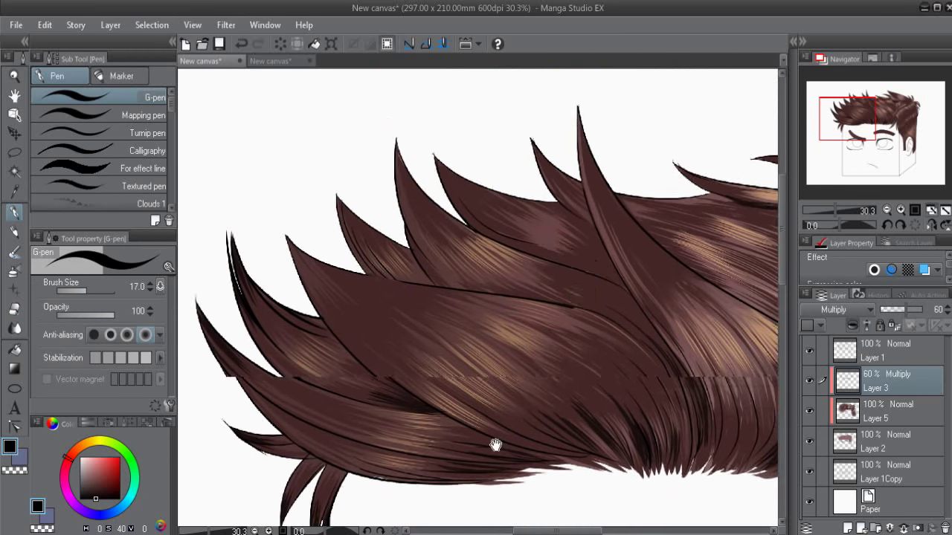
Step: Rotate the canvas and hatch dark shadows into the side hair
mouse_move(600, 273)
mouse_down()
mouse_move(352, 221)
mouse_move(360, 322)
mouse_up()
key(e)
key(p)
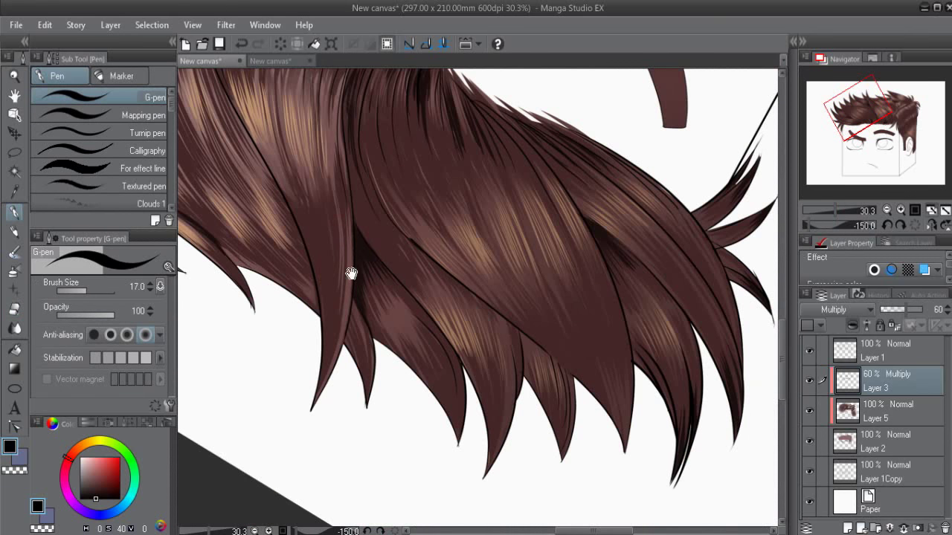
drag(350, 270, 461, 256)
drag(449, 210, 420, 265)
drag(421, 228, 405, 284)
drag(390, 234, 371, 273)
Step: Hatch shadows along the hair parting leftward, then straighten the view to fit the face
mouse_move(404, 234)
mouse_down()
mouse_move(390, 262)
mouse_move(327, 291)
mouse_up()
drag(340, 238, 317, 283)
mouse_move(305, 235)
mouse_down()
mouse_move(288, 262)
mouse_move(266, 260)
mouse_up()
mouse_move(281, 231)
mouse_down()
mouse_move(260, 262)
mouse_move(245, 256)
mouse_up()
drag(242, 227, 219, 255)
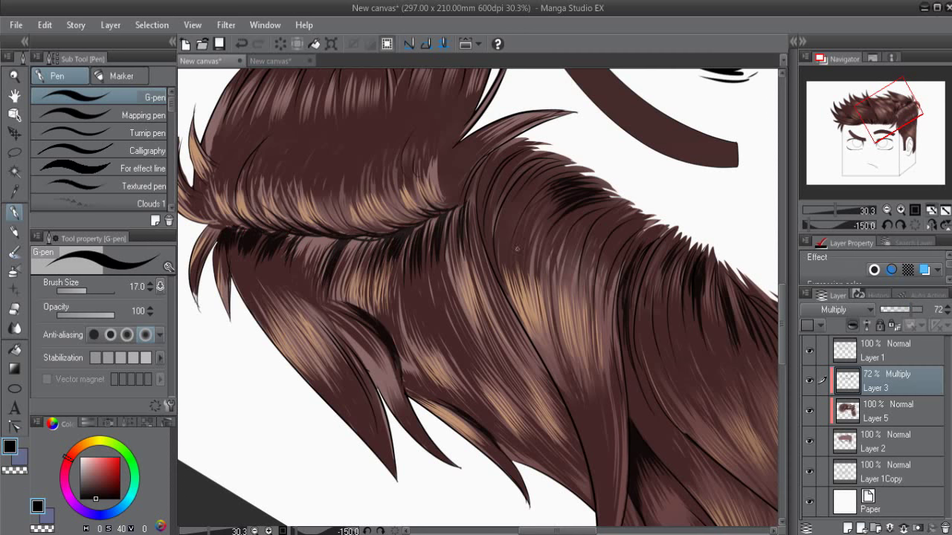
key(e)
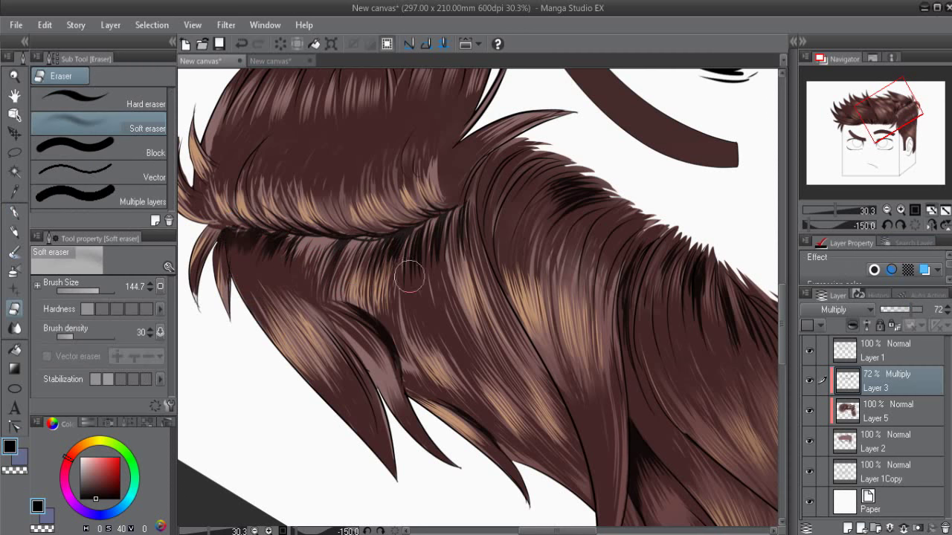
click(915, 225)
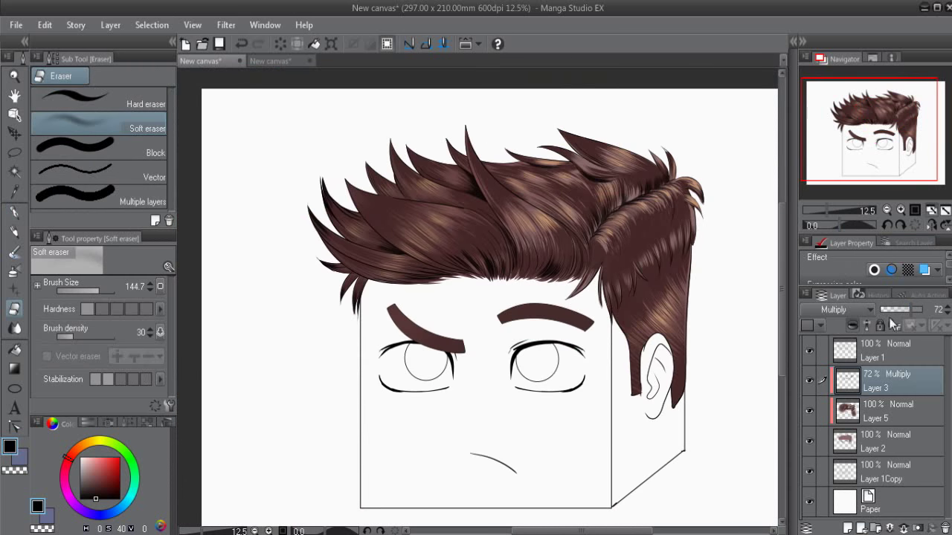
ctrl+click(846, 382)
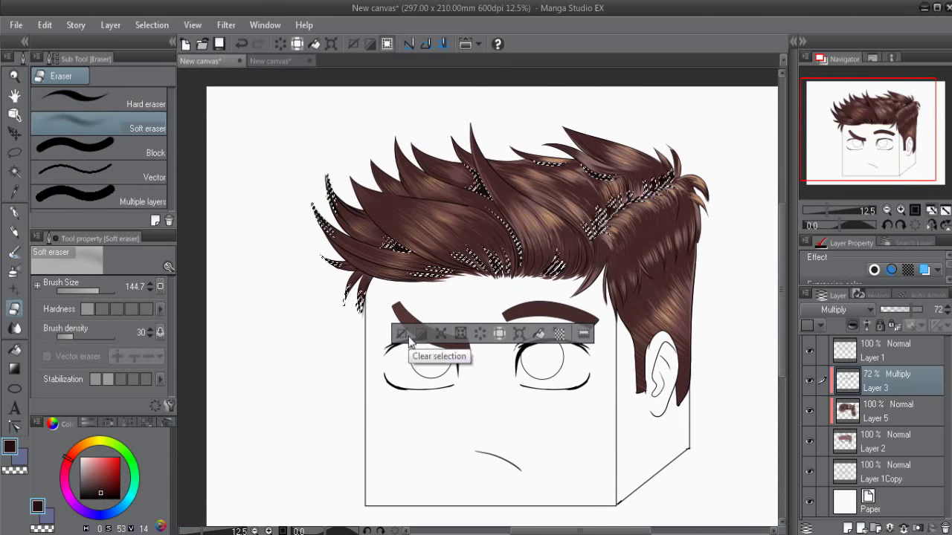
scroll(606, 326, up, 1)
click(943, 211)
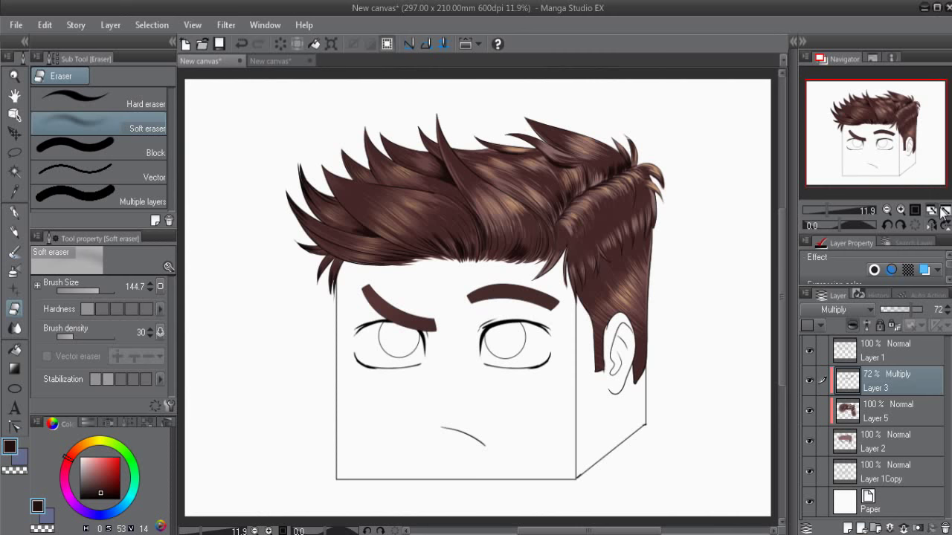
key(p)
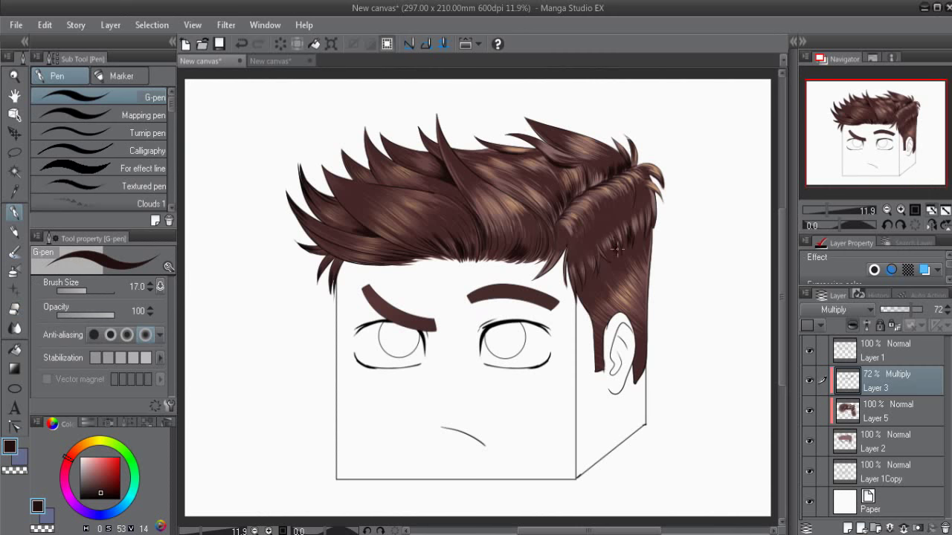
key(e)
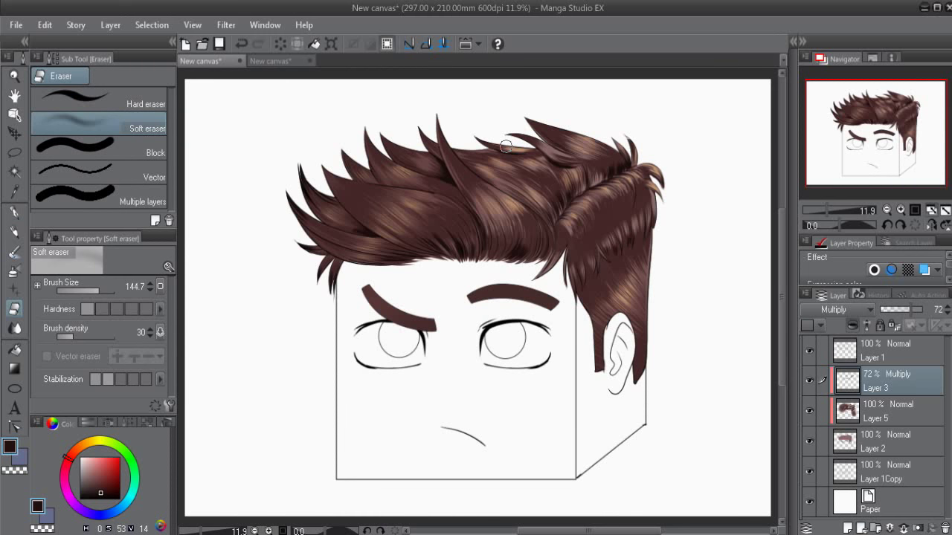
key(ctrl+plus)
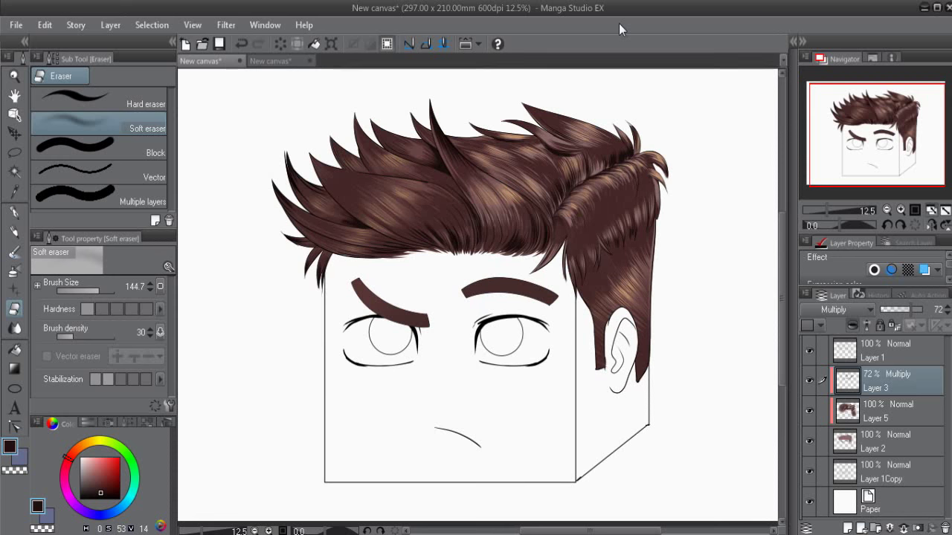